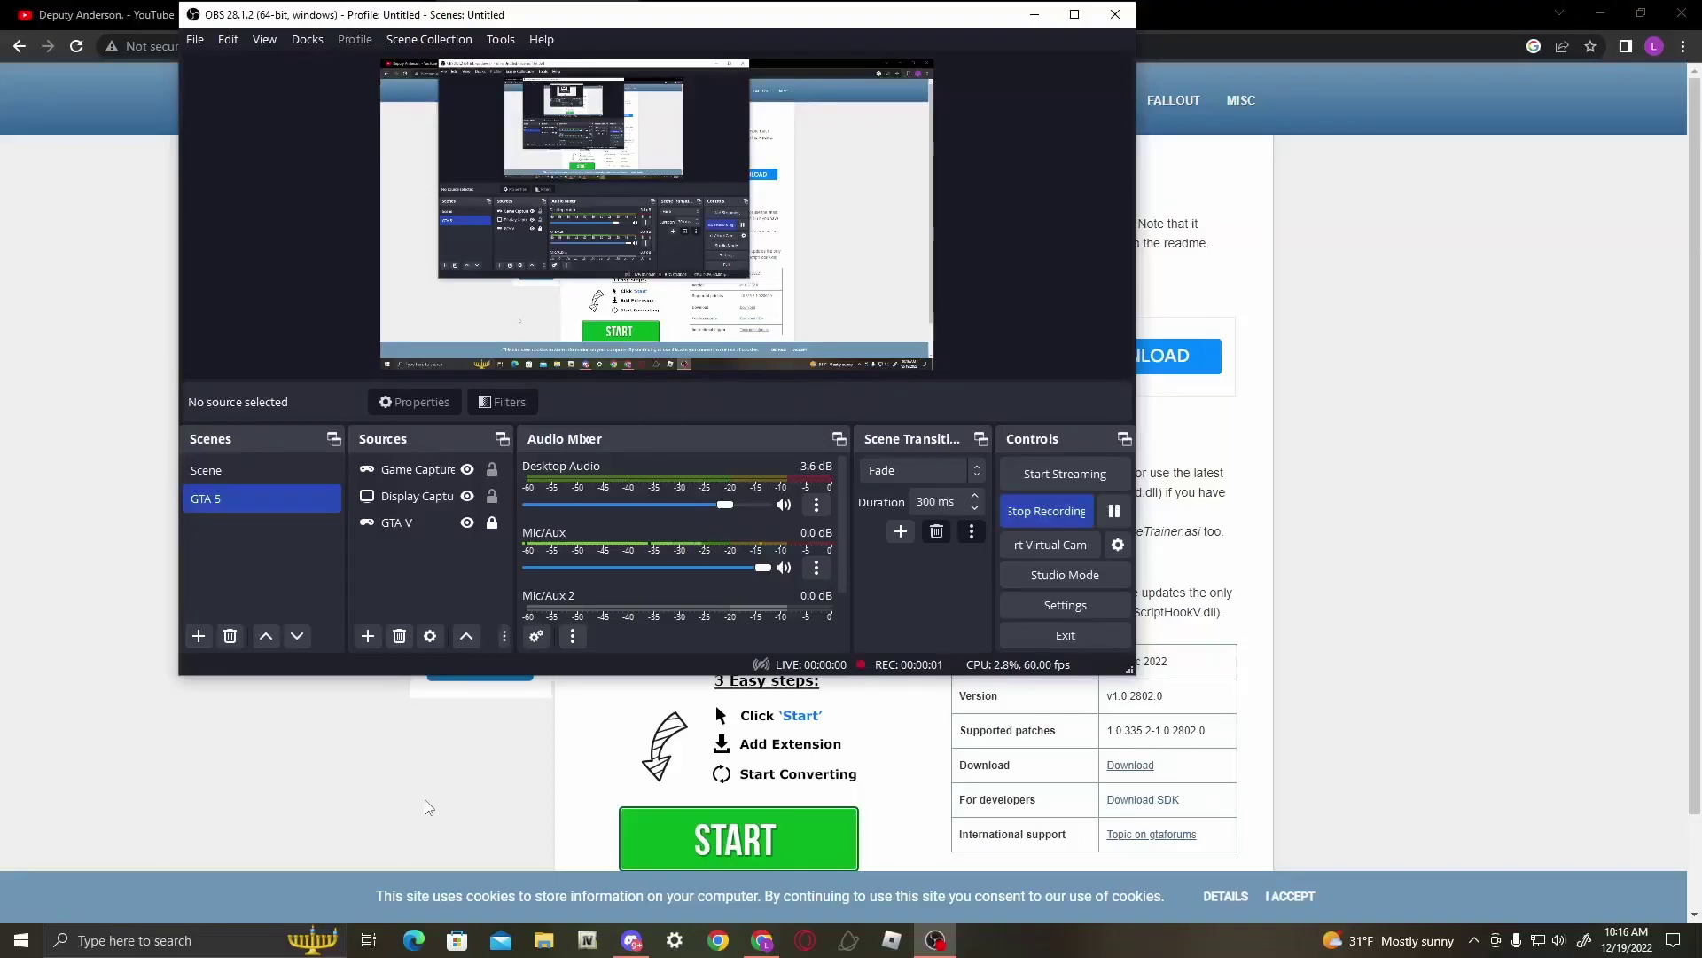
- Bring Chrome forward and switch past the YouTube and Script Hook V tabs to the LSPD First Response 0.4.9 page
{"action": "left_click", "coordinate": [428, 806]}
{"action": "left_click", "coordinate": [155, 15]}
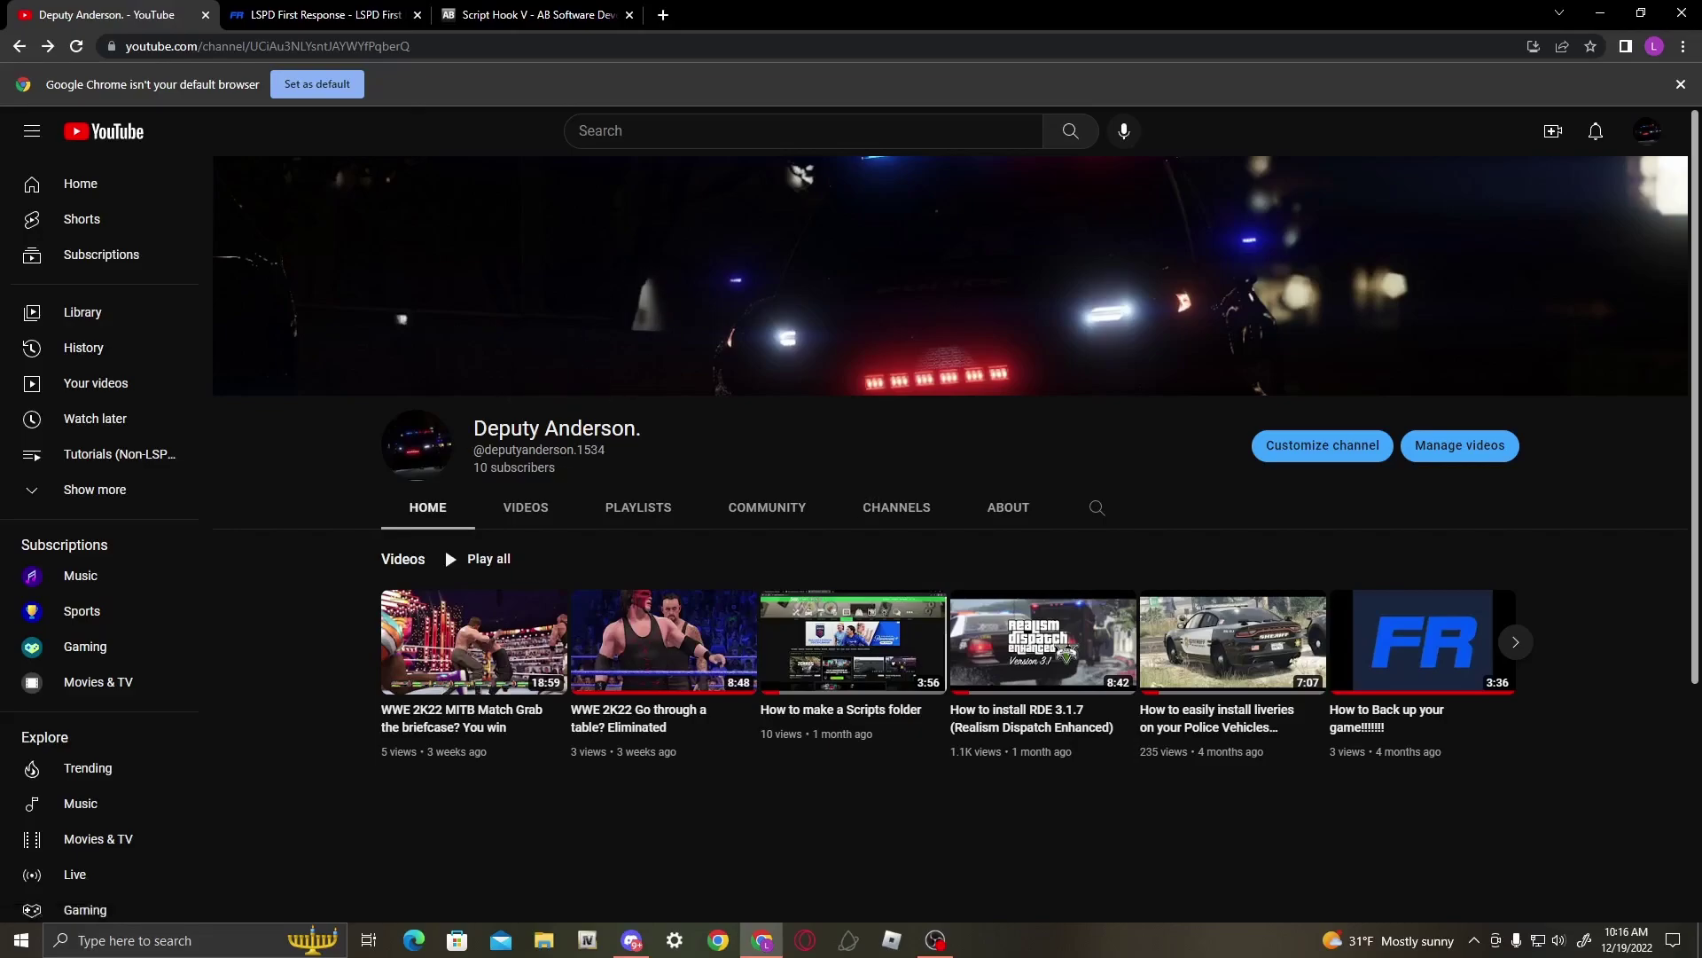
{"action": "left_click", "coordinate": [532, 15]}
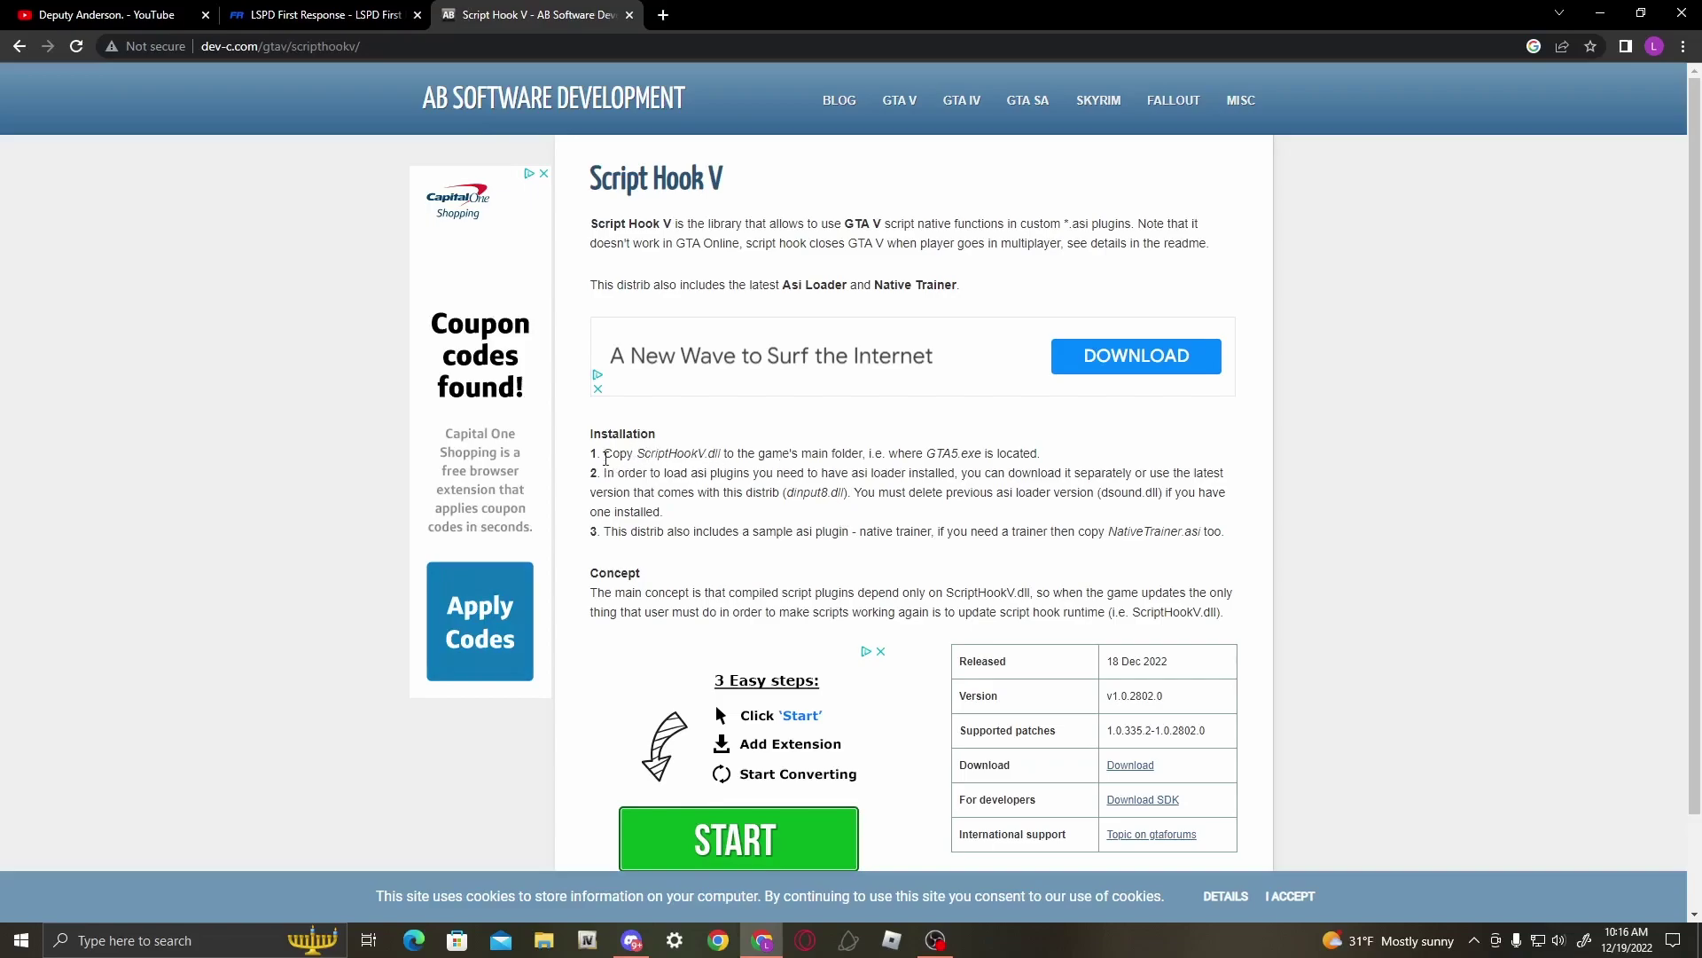
{"action": "key", "text": "ctrl+shift+Tab"}
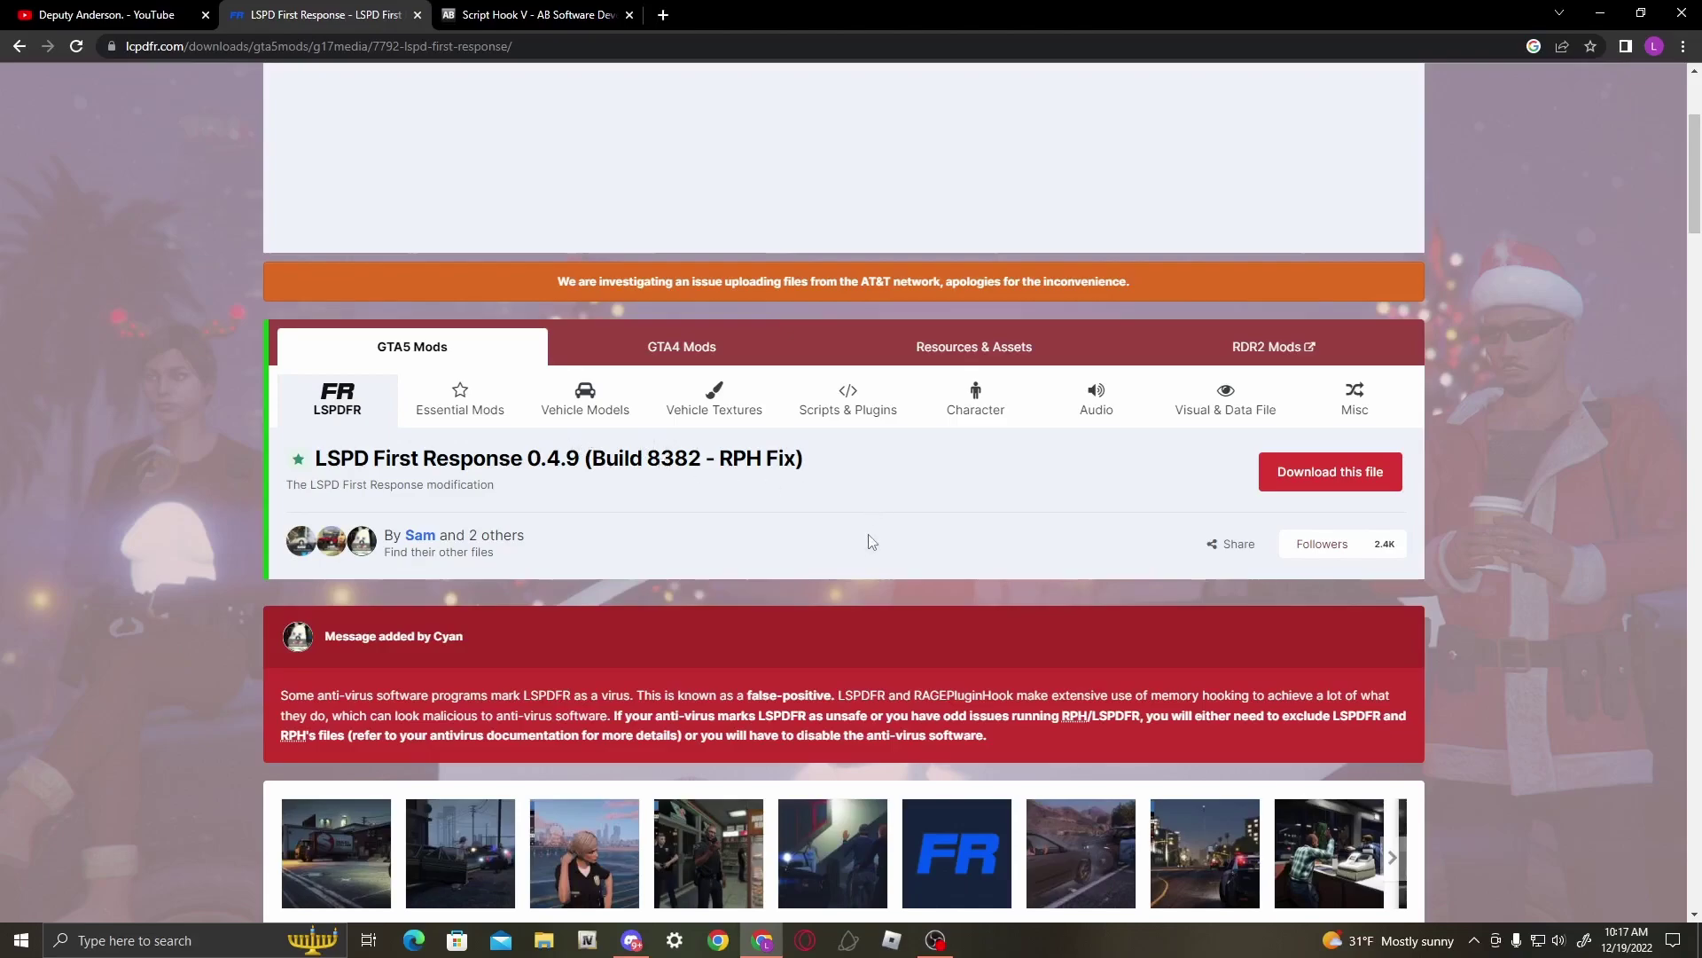
- Open the LSPD First Response download list showing the setup exe and the manual install zip
{"action": "scroll", "coordinate": [839, 523], "scroll_direction": "down", "scroll_amount": 3}
{"action": "scroll", "coordinate": [839, 524], "scroll_direction": "down", "scroll_amount": 1}
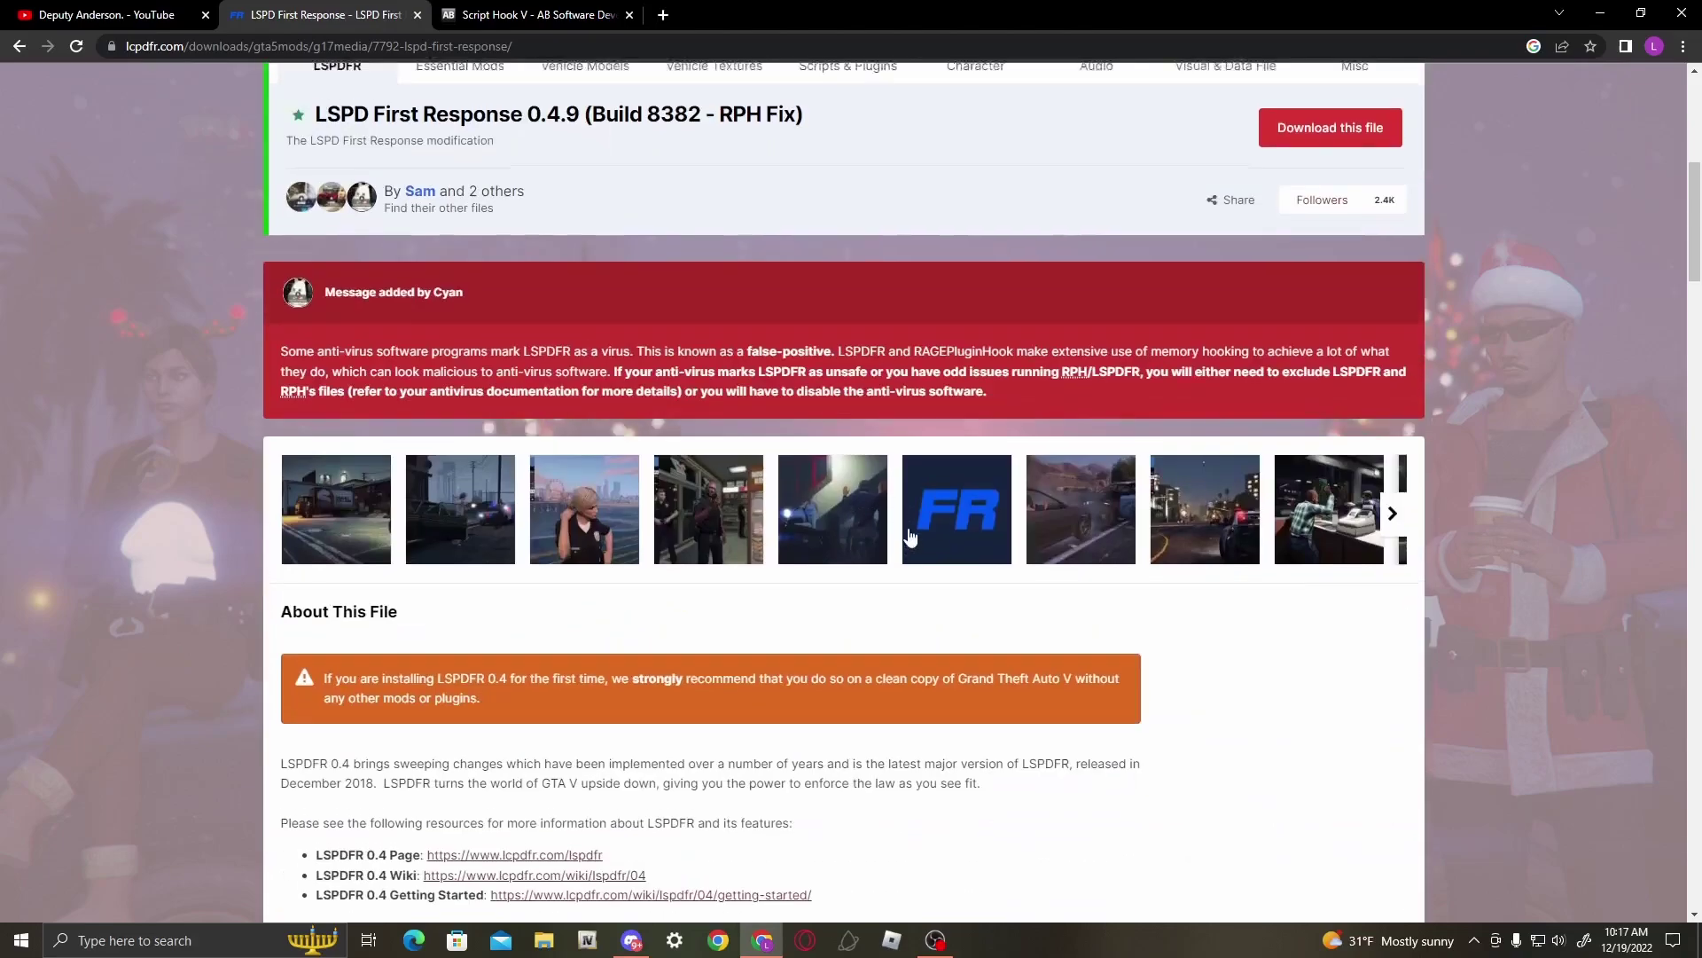
{"action": "scroll", "coordinate": [896, 523], "scroll_direction": "up", "scroll_amount": 5}
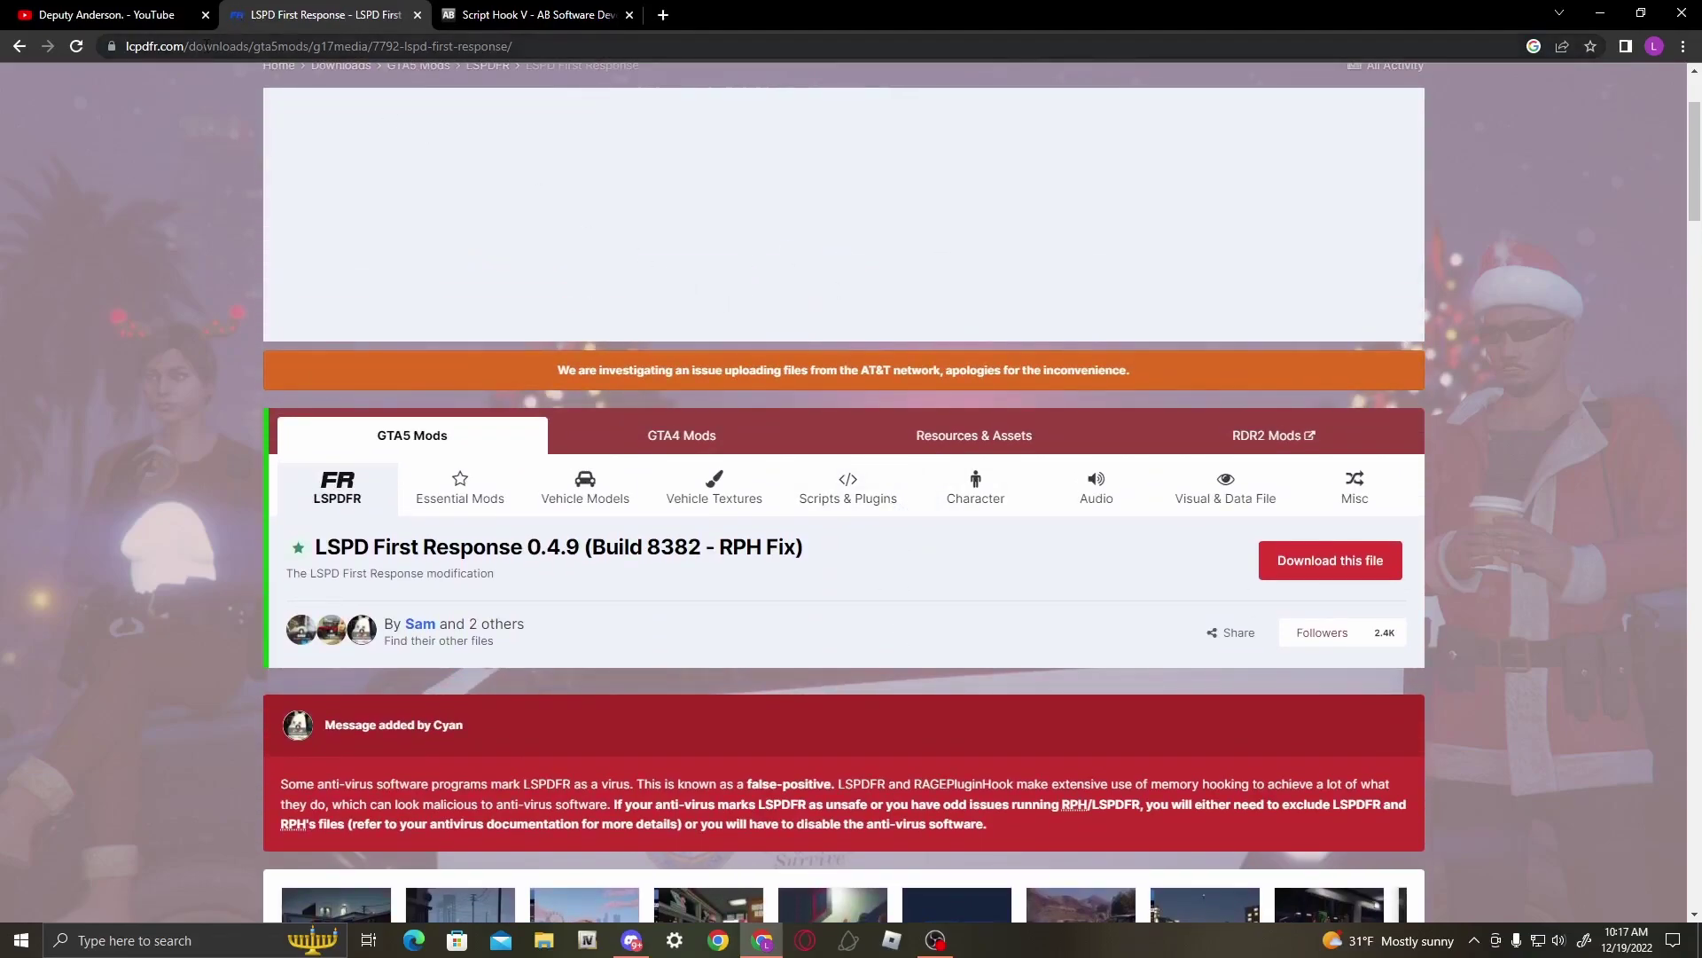
{"action": "scroll", "coordinate": [366, 241], "scroll_direction": "up", "scroll_amount": 2}
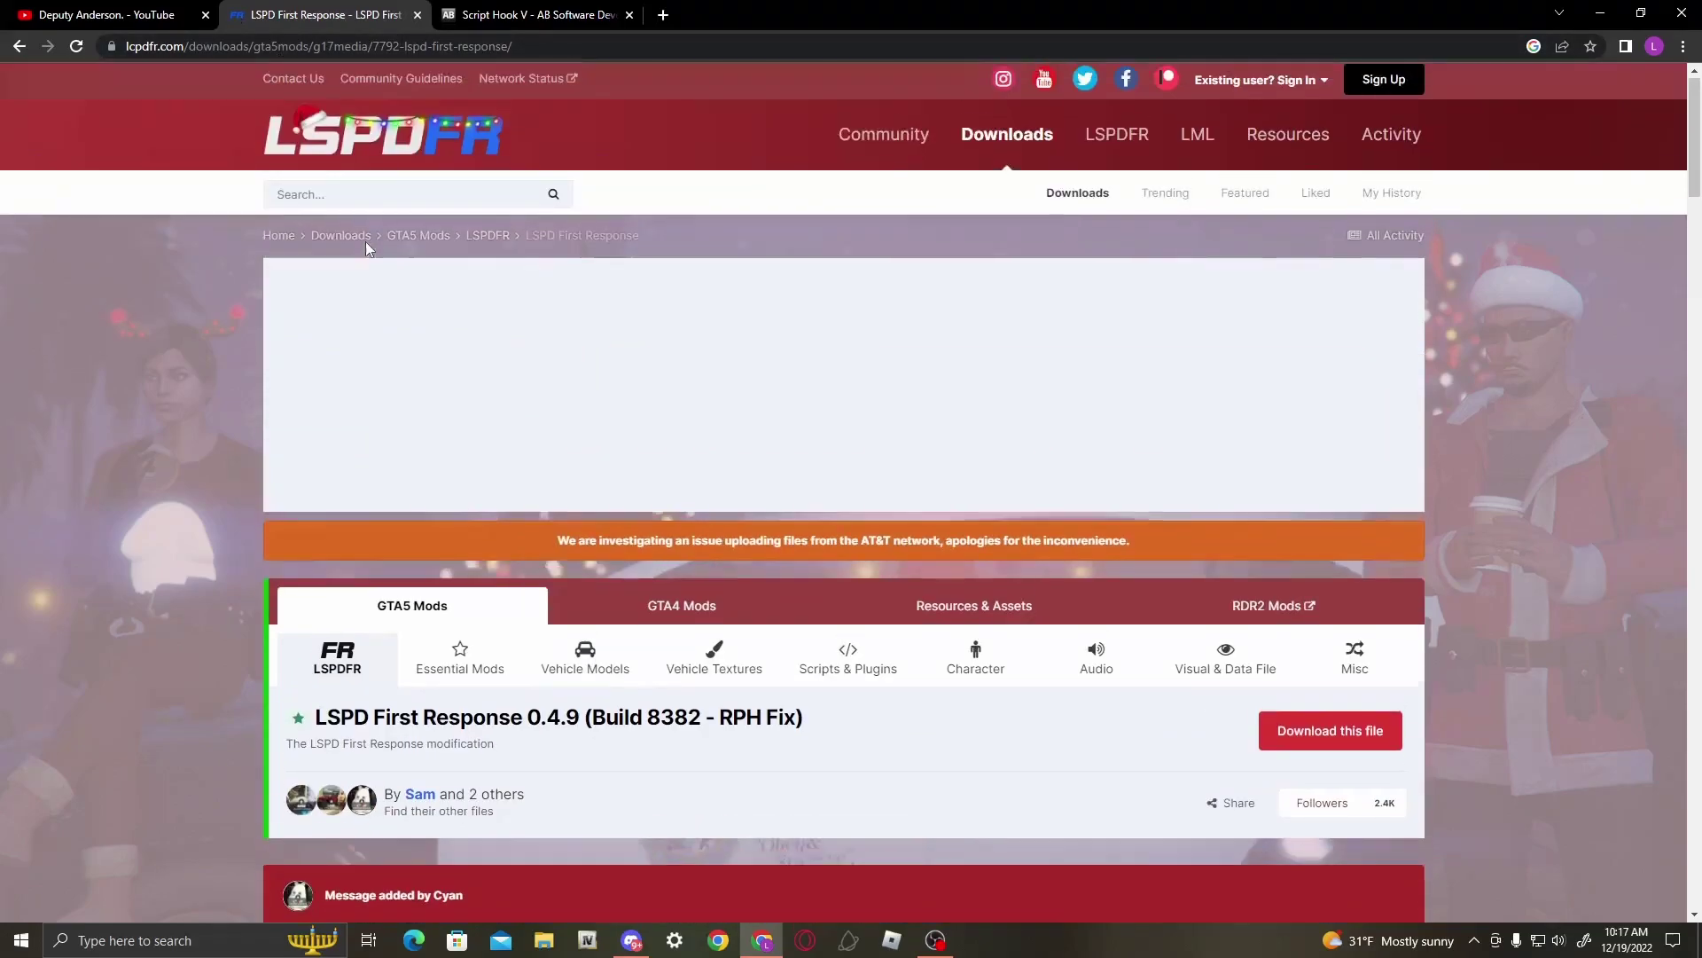
{"action": "scroll", "coordinate": [541, 311], "scroll_direction": "down", "scroll_amount": 6}
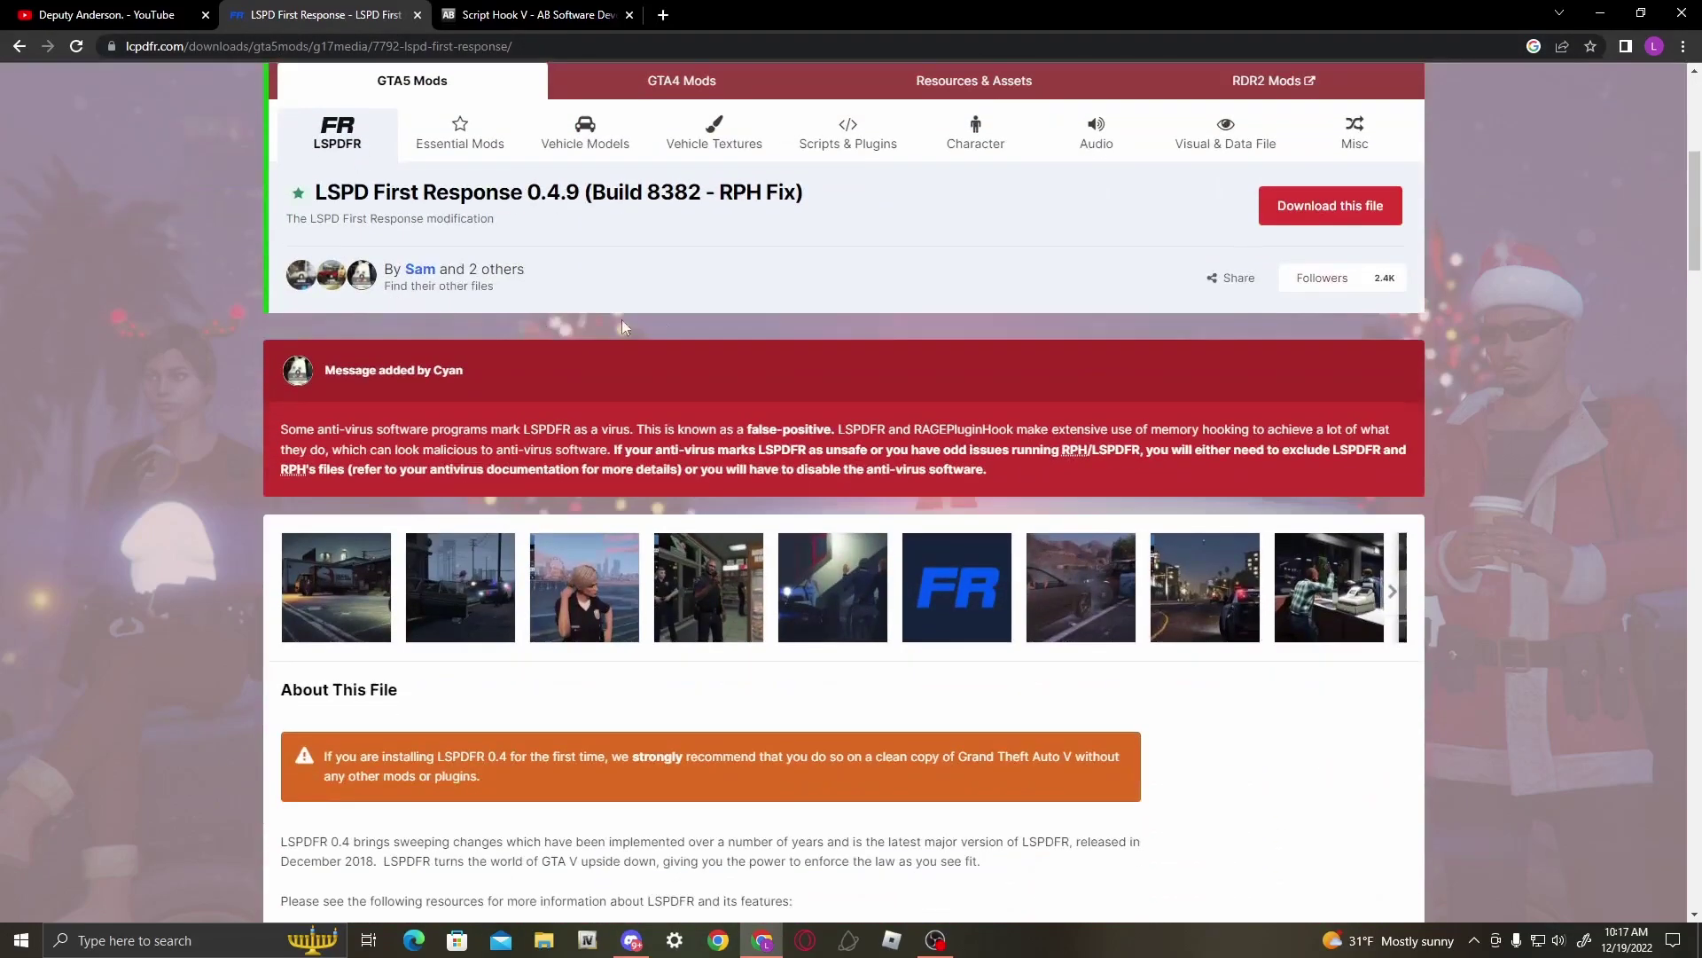
{"action": "left_click", "coordinate": [1334, 207]}
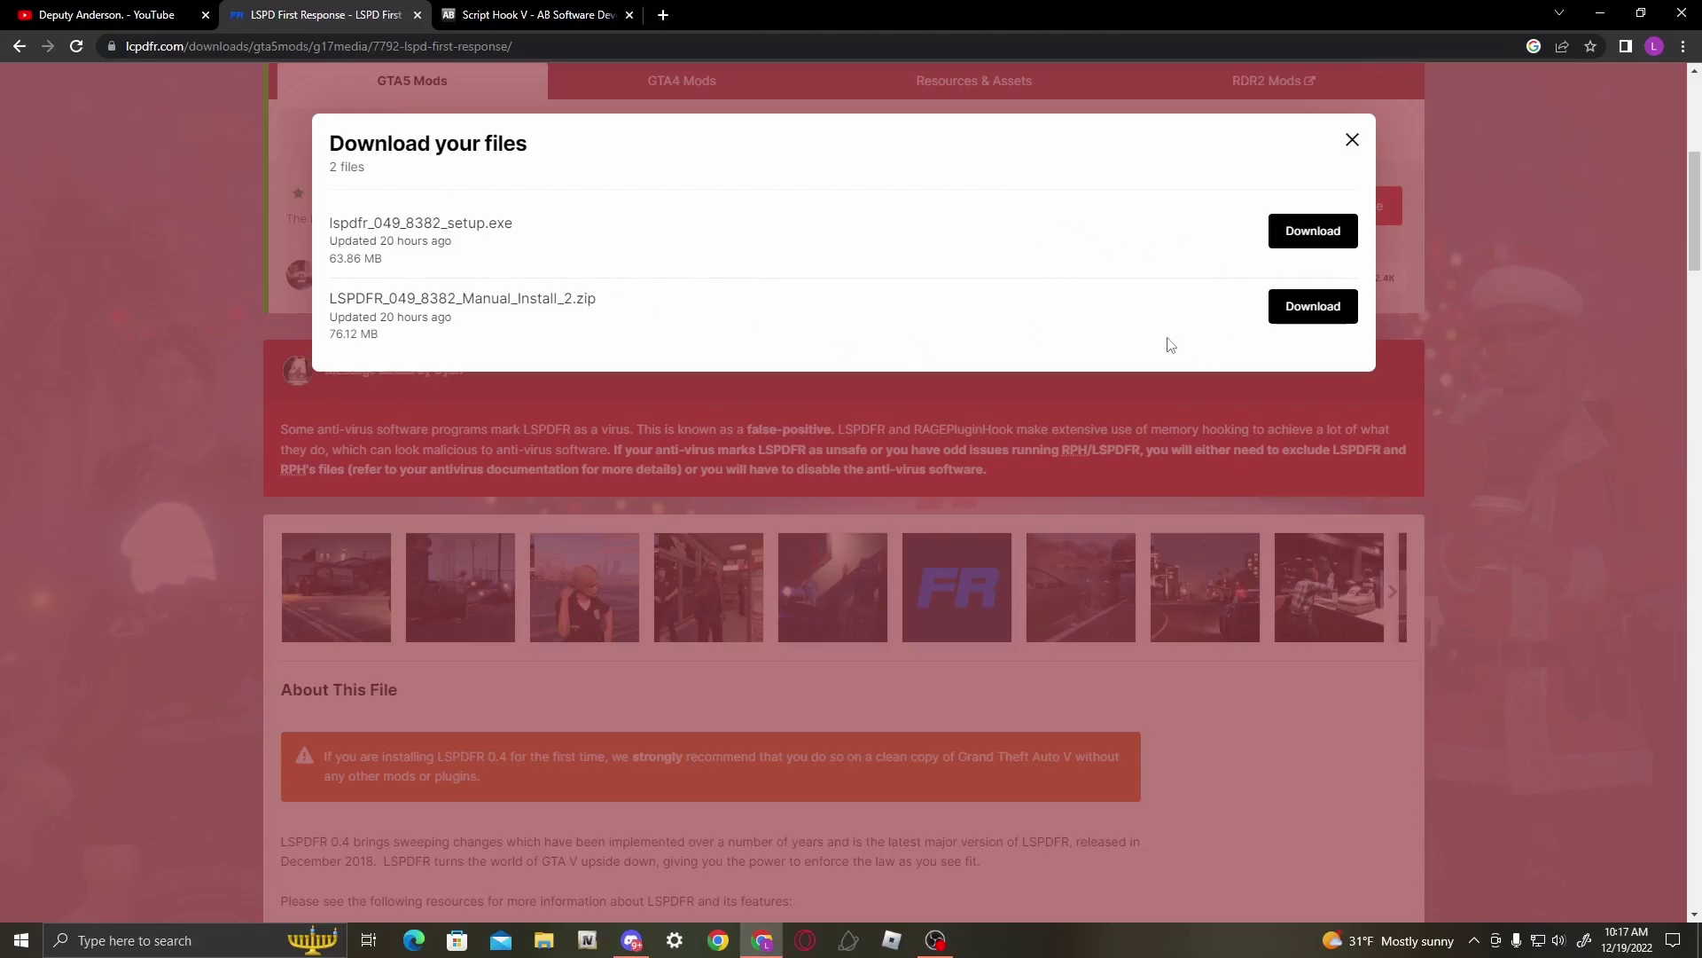
- Download LSPDFR_049_8382_Manual_Install_2.zip and open it in WinRAR
{"action": "left_click", "coordinate": [1333, 311]}
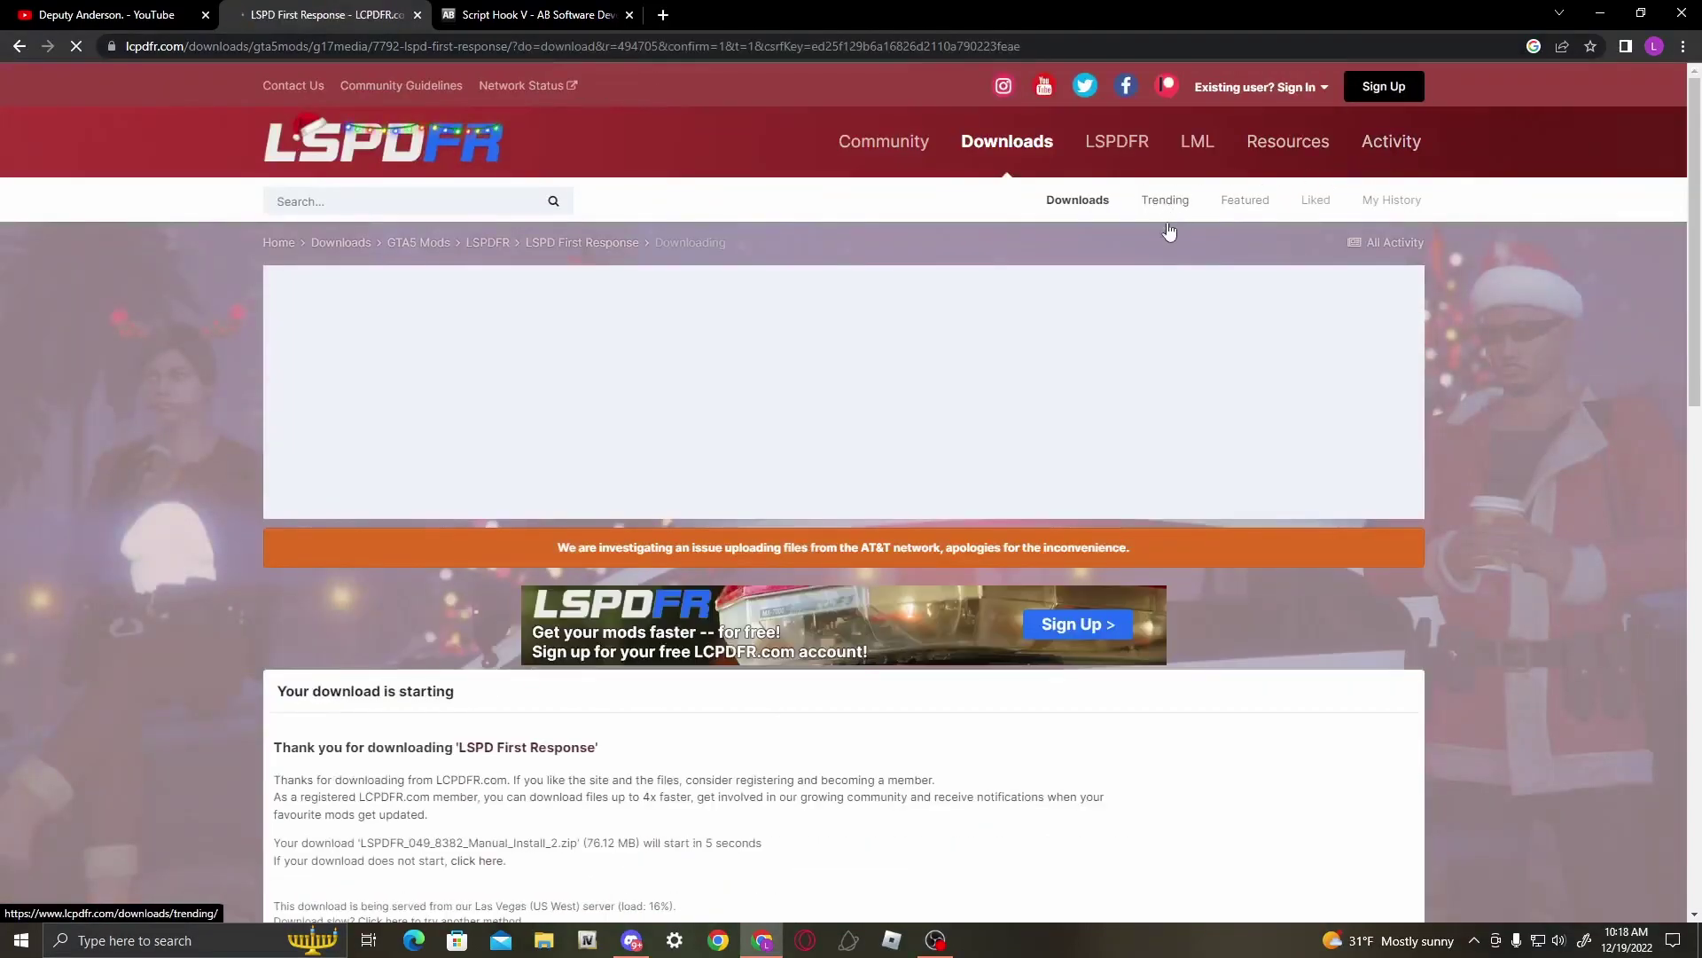
{"action": "scroll", "coordinate": [652, 525], "scroll_direction": "down", "scroll_amount": 5}
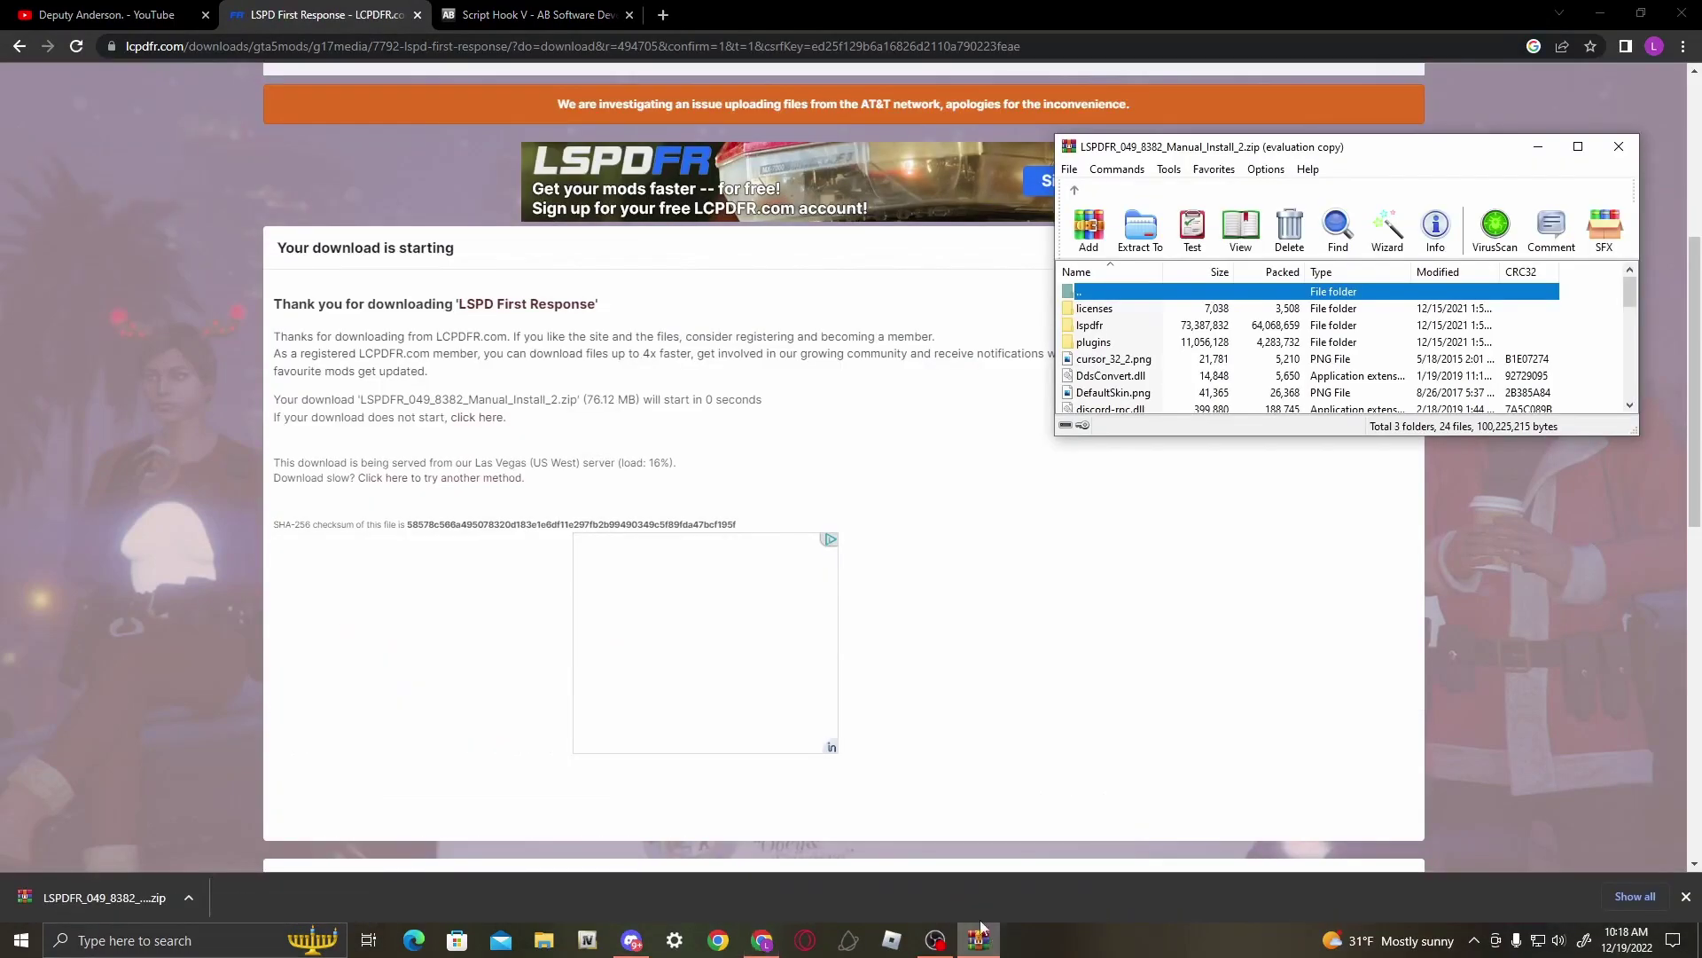
{"action": "scroll", "coordinate": [1098, 346], "scroll_direction": "down", "scroll_amount": 2}
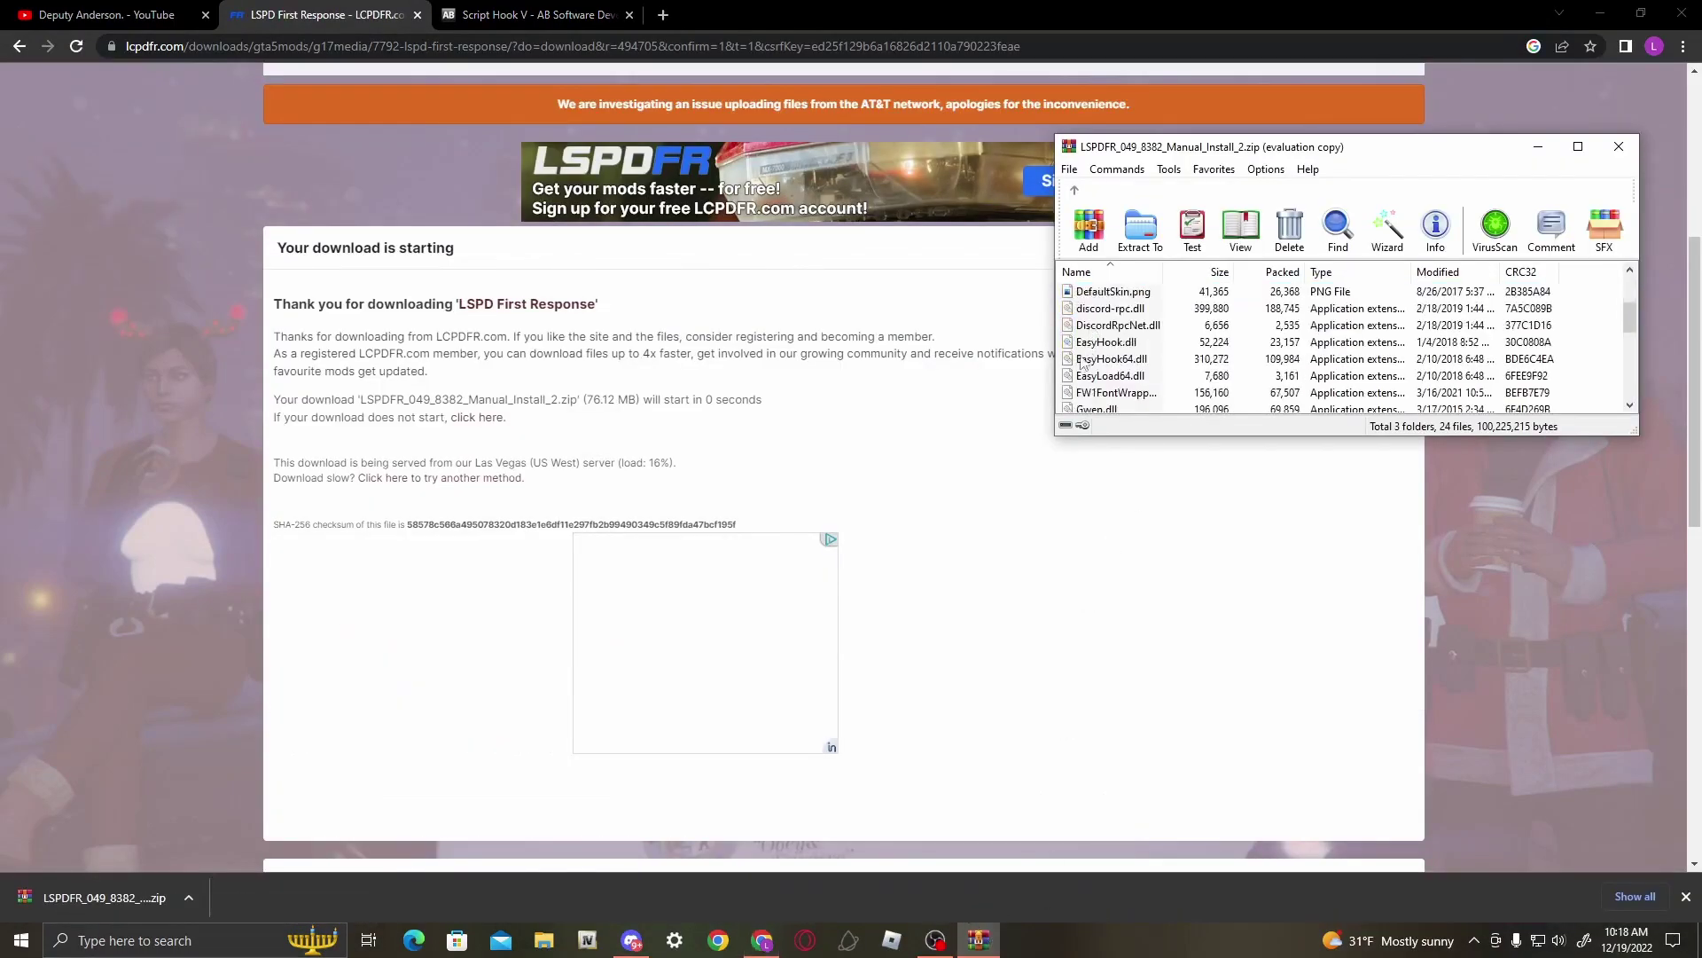
{"action": "scroll", "coordinate": [1083, 357], "scroll_direction": "up", "scroll_amount": 2}
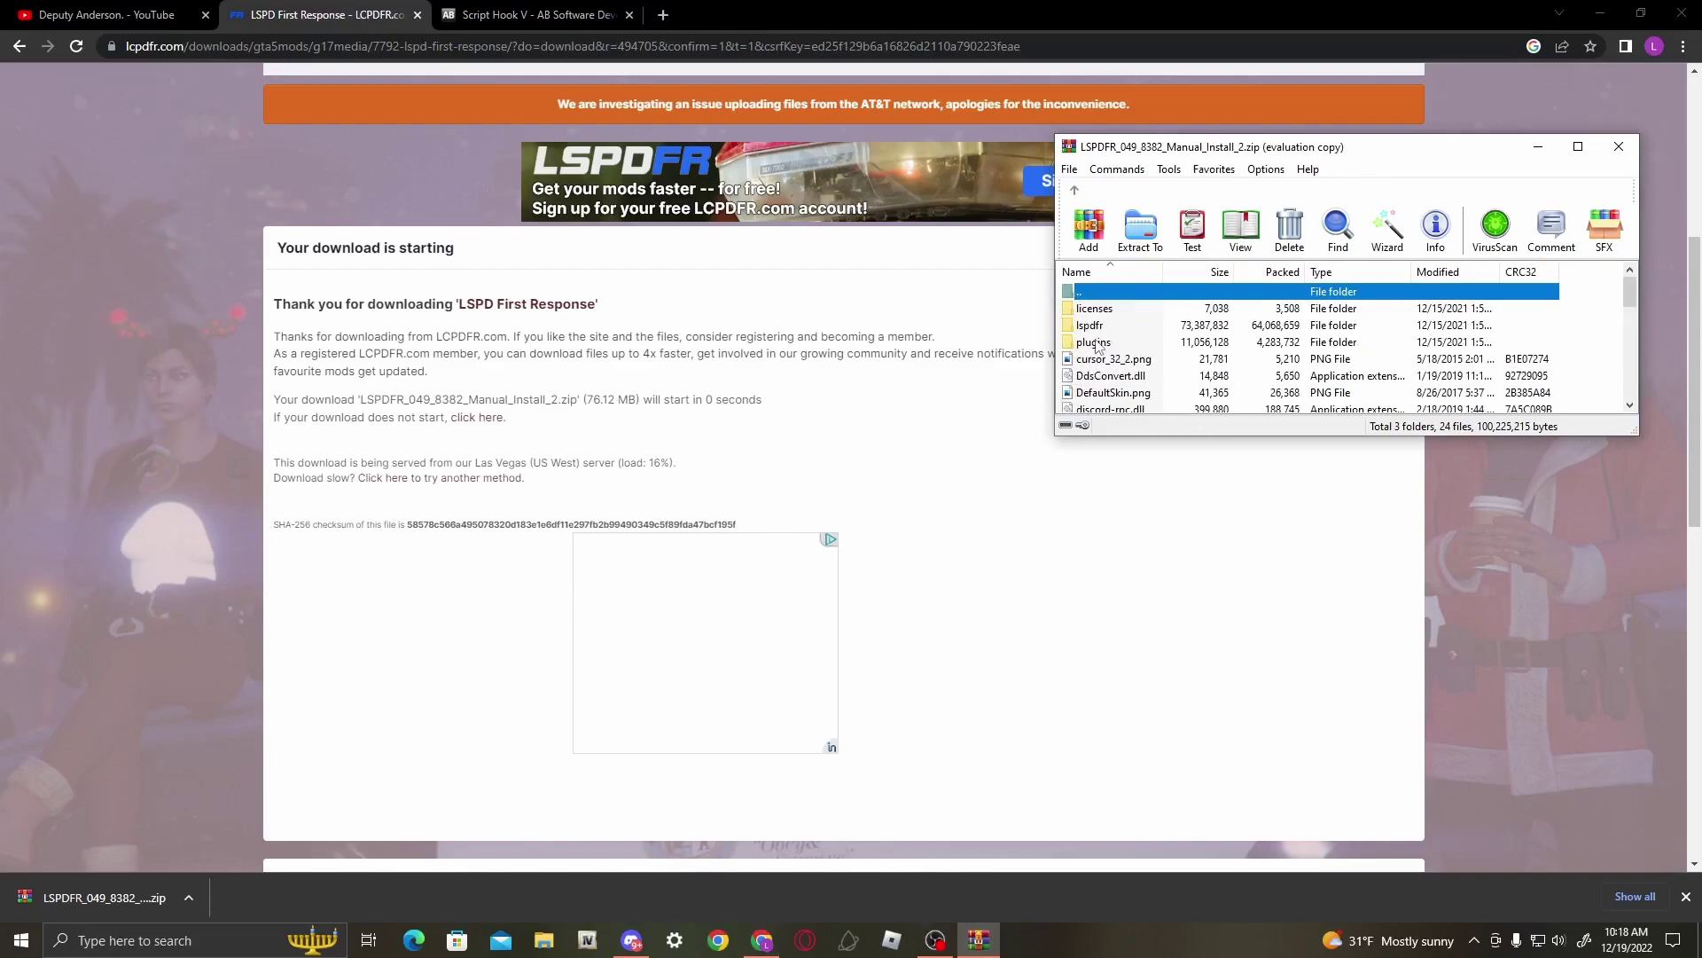
{"action": "scroll", "coordinate": [1097, 346], "scroll_direction": "down", "scroll_amount": 6}
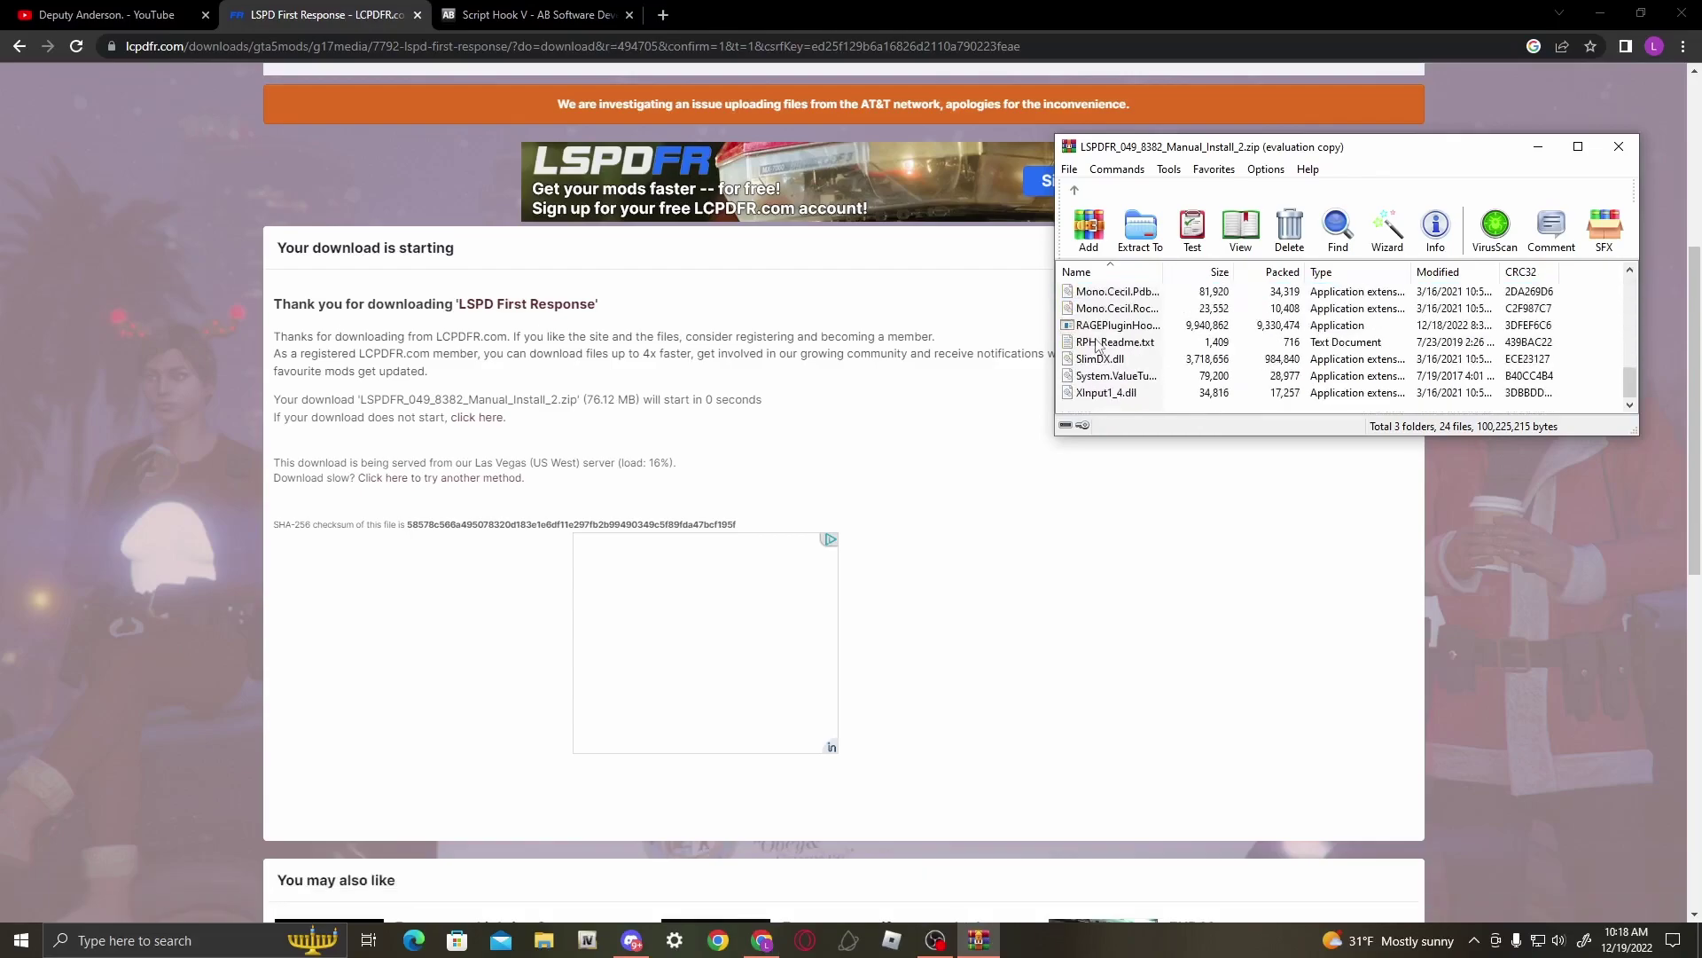
{"action": "scroll", "coordinate": [1154, 391], "scroll_direction": "up", "scroll_amount": 6}
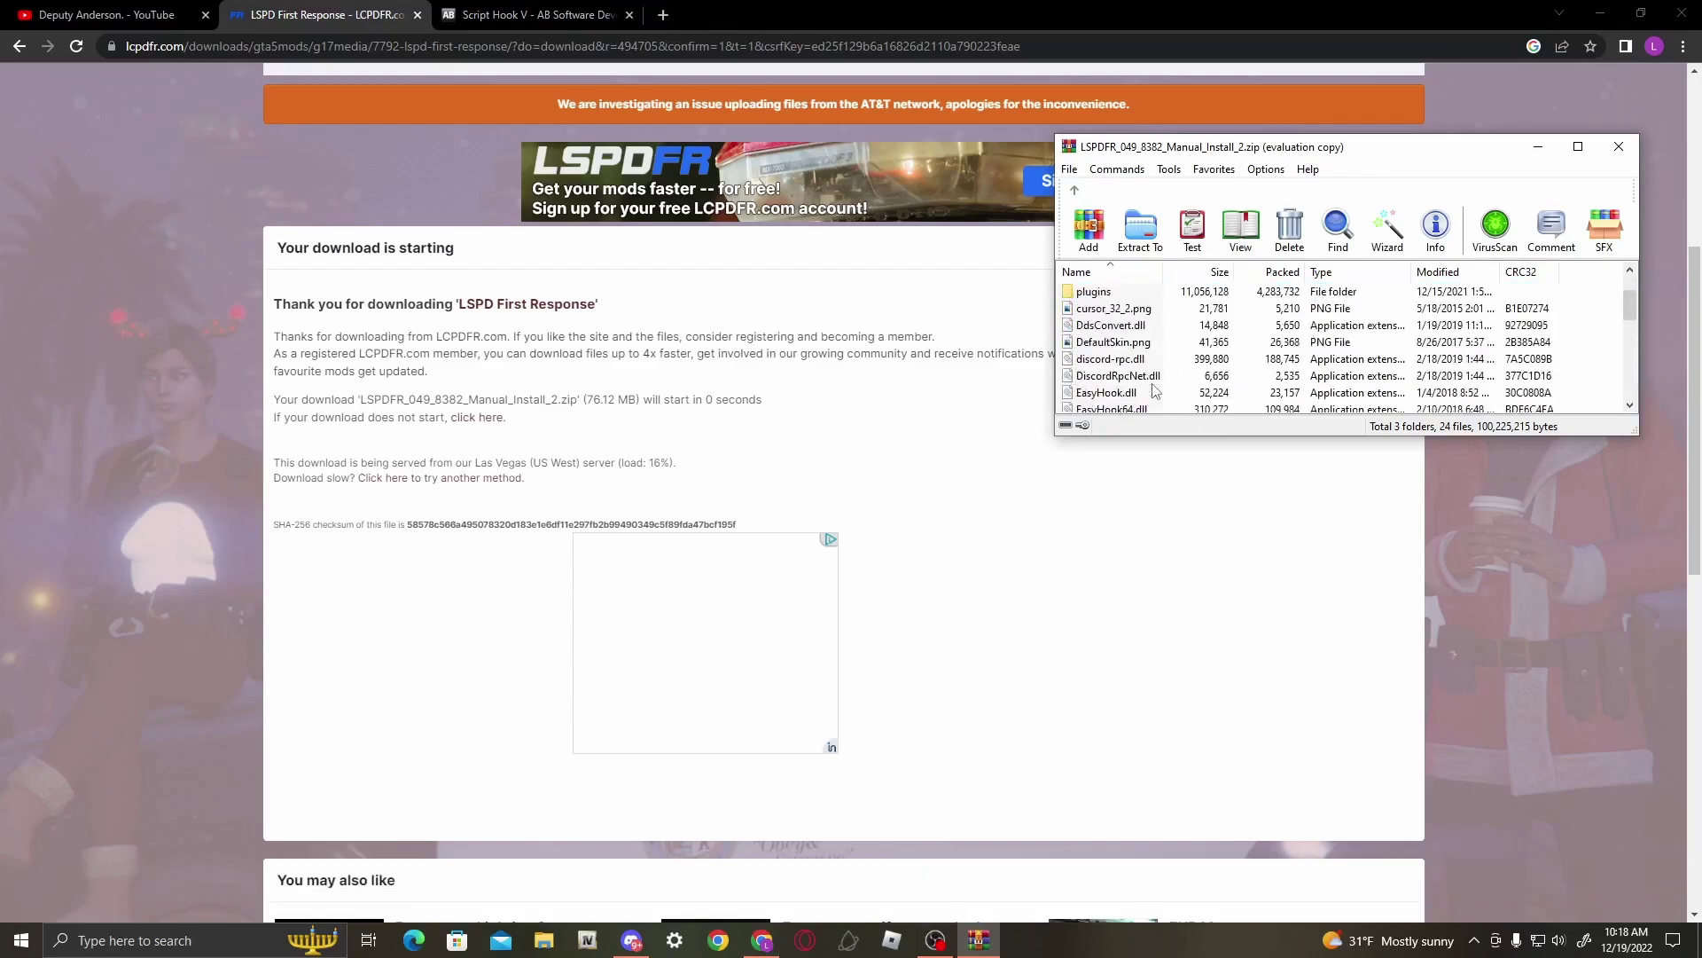
{"action": "scroll", "coordinate": [1154, 391], "scroll_direction": "up", "scroll_amount": 1}
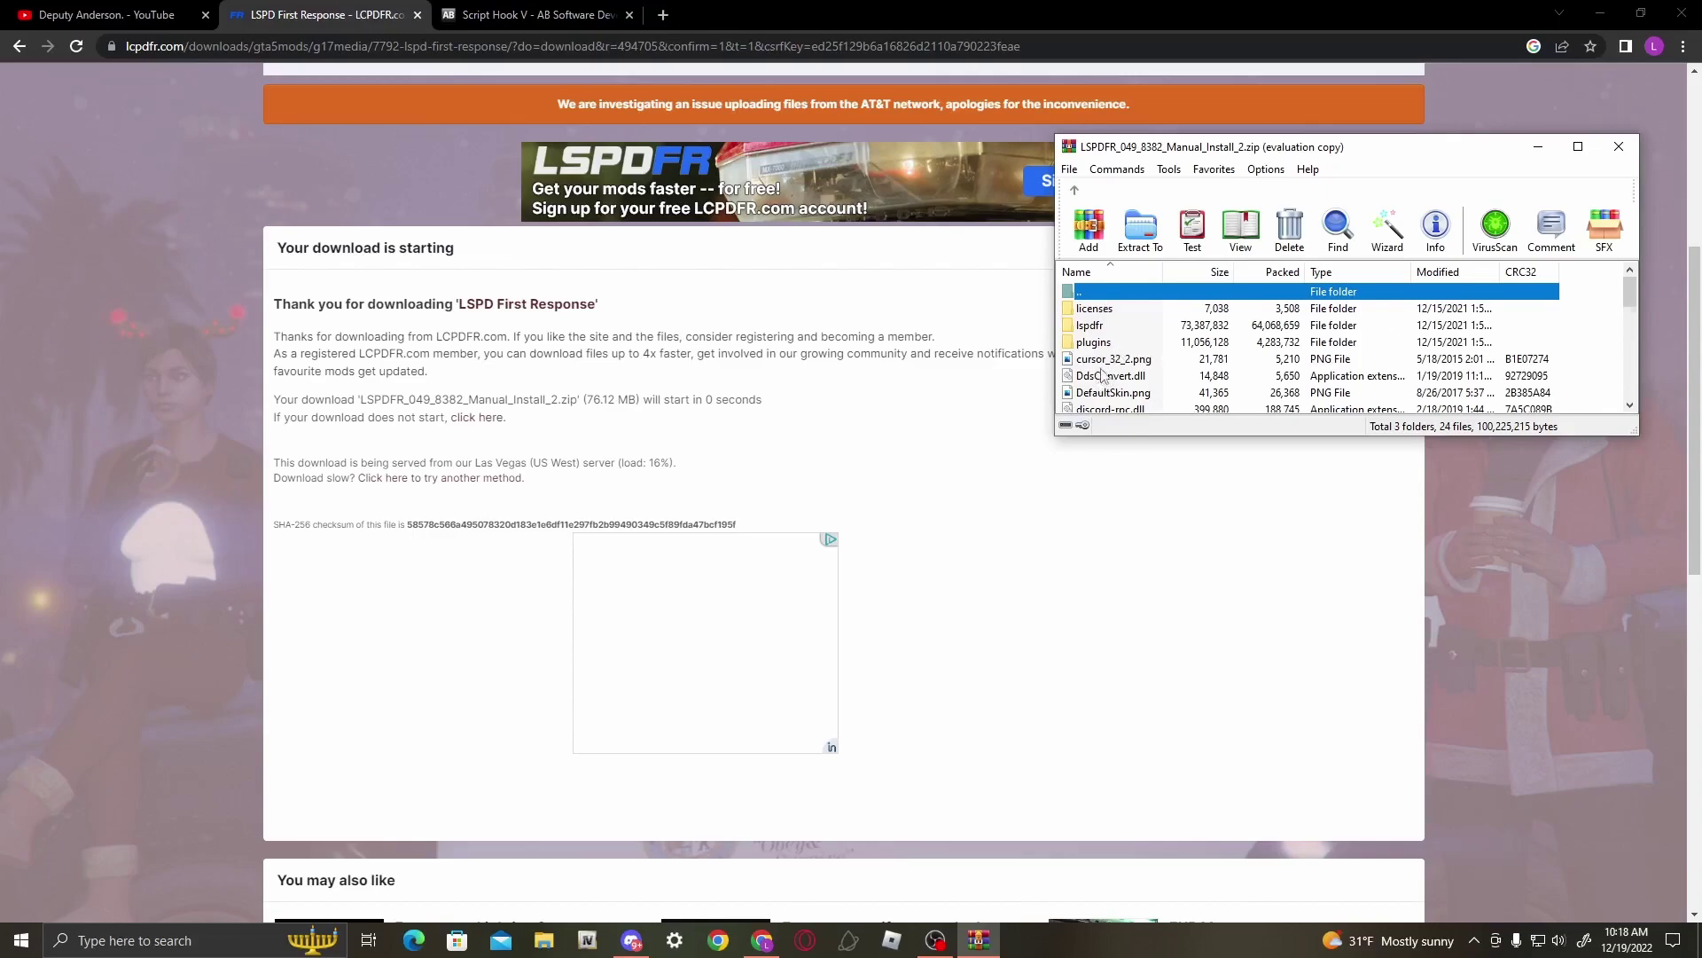
{"action": "scroll", "coordinate": [1102, 377], "scroll_direction": "down", "scroll_amount": 7}
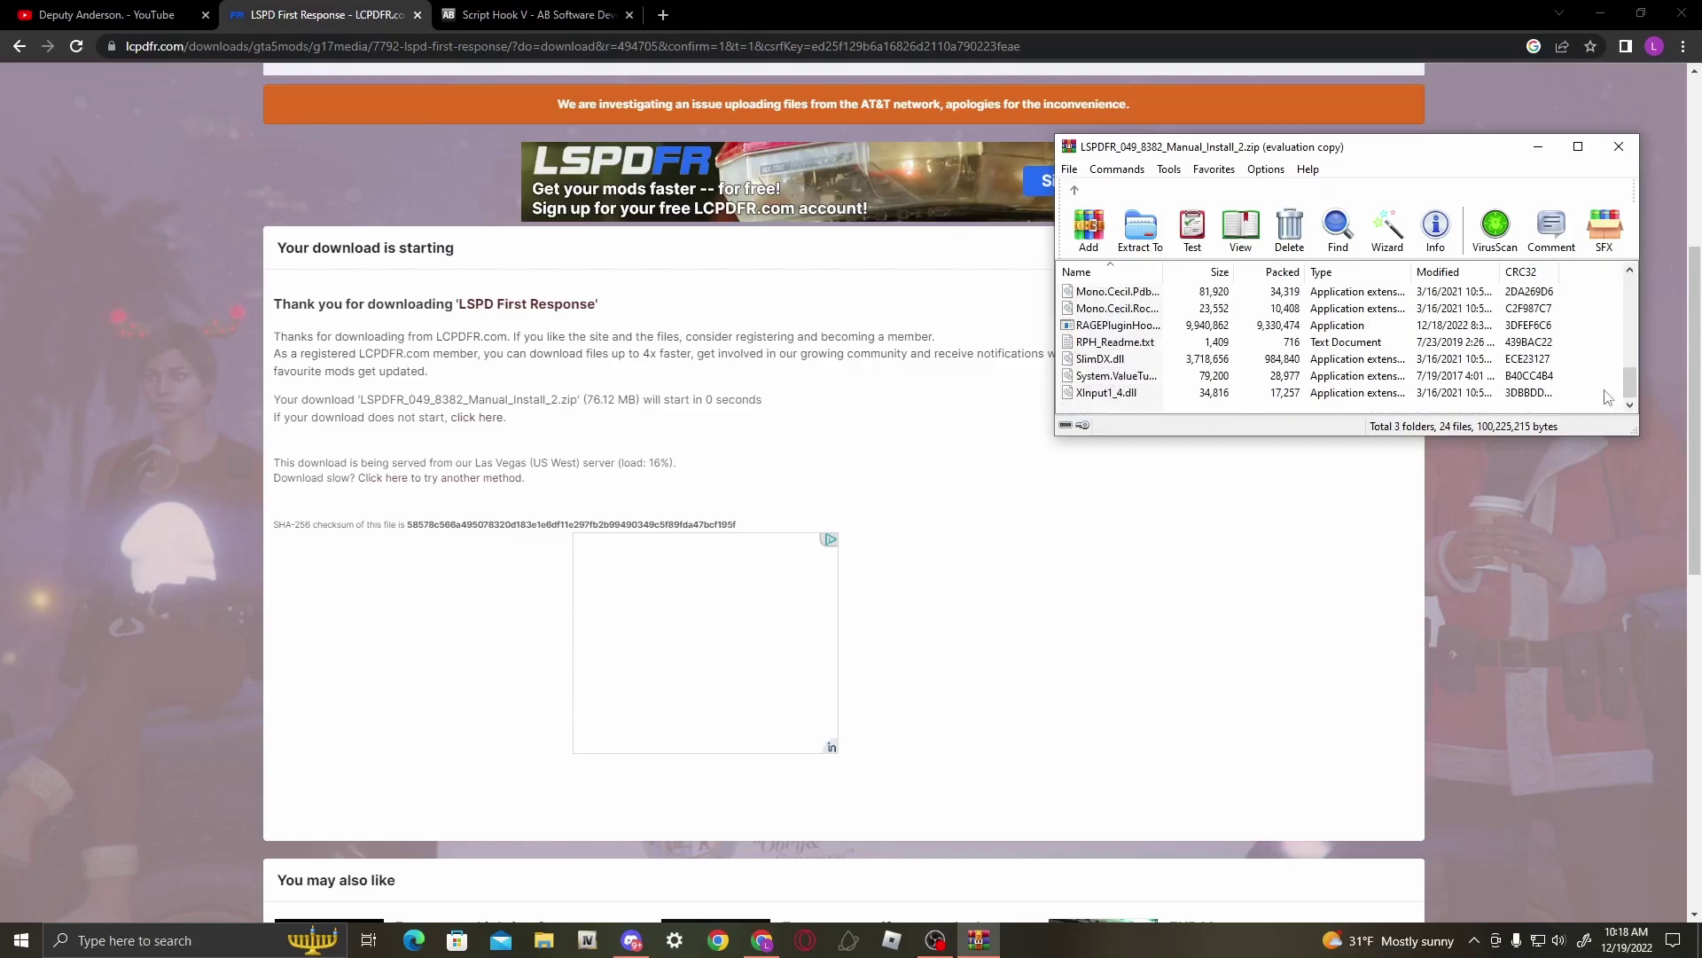
- Select all loose files except RPH_Readme.txt, plus the plugins and lspdfr folders
{"action": "key", "text": "Home"}
{"action": "left_click_drag", "start_coordinate": [1577, 366], "coordinate": [1390, 398]}
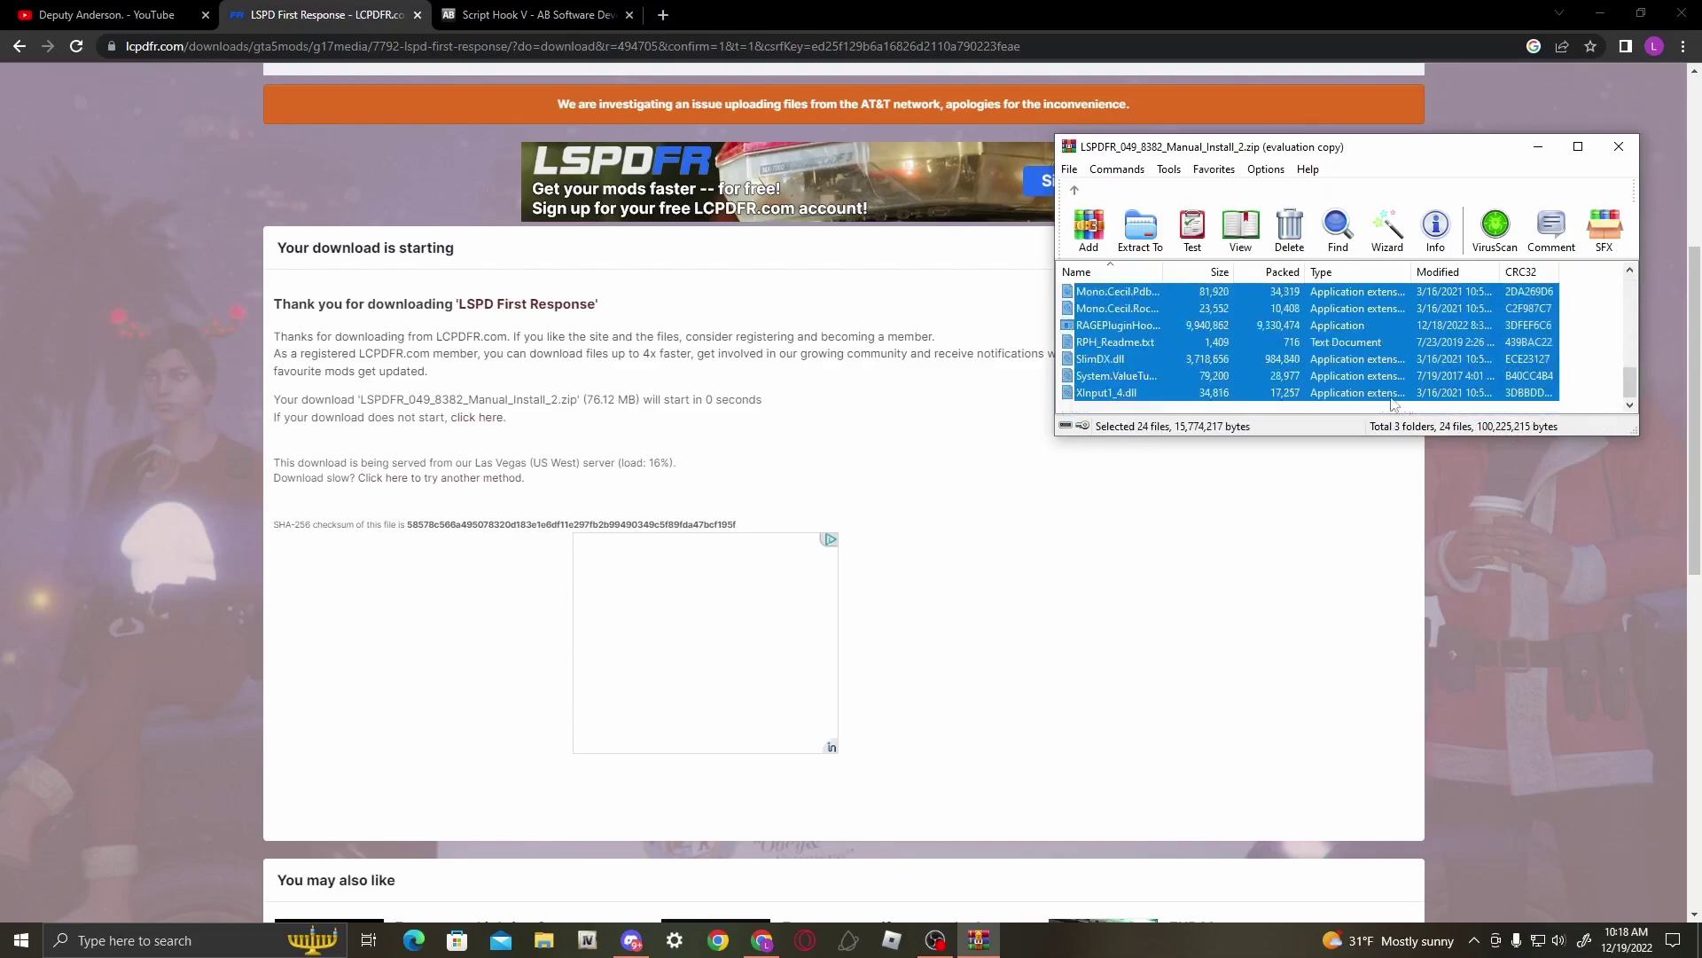
{"action": "left_click", "coordinate": [1111, 344], "text": "ctrl"}
{"action": "scroll", "coordinate": [1098, 369], "scroll_direction": "up", "scroll_amount": 3}
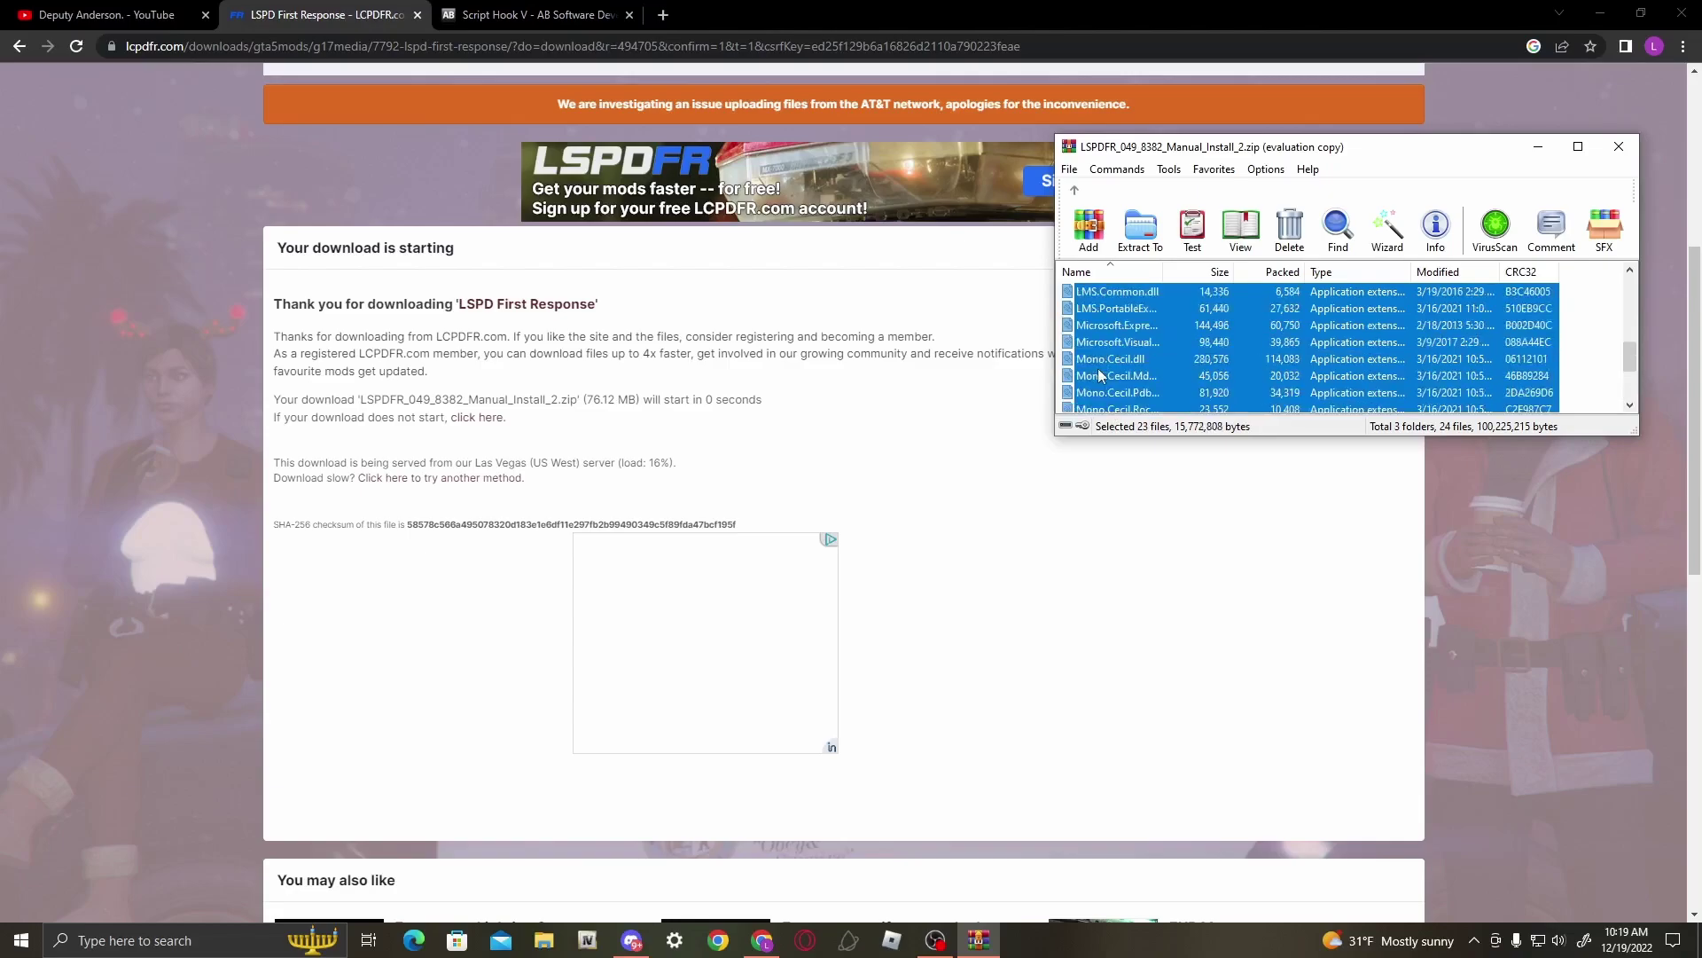
{"action": "scroll", "coordinate": [1099, 364], "scroll_direction": "up", "scroll_amount": 3}
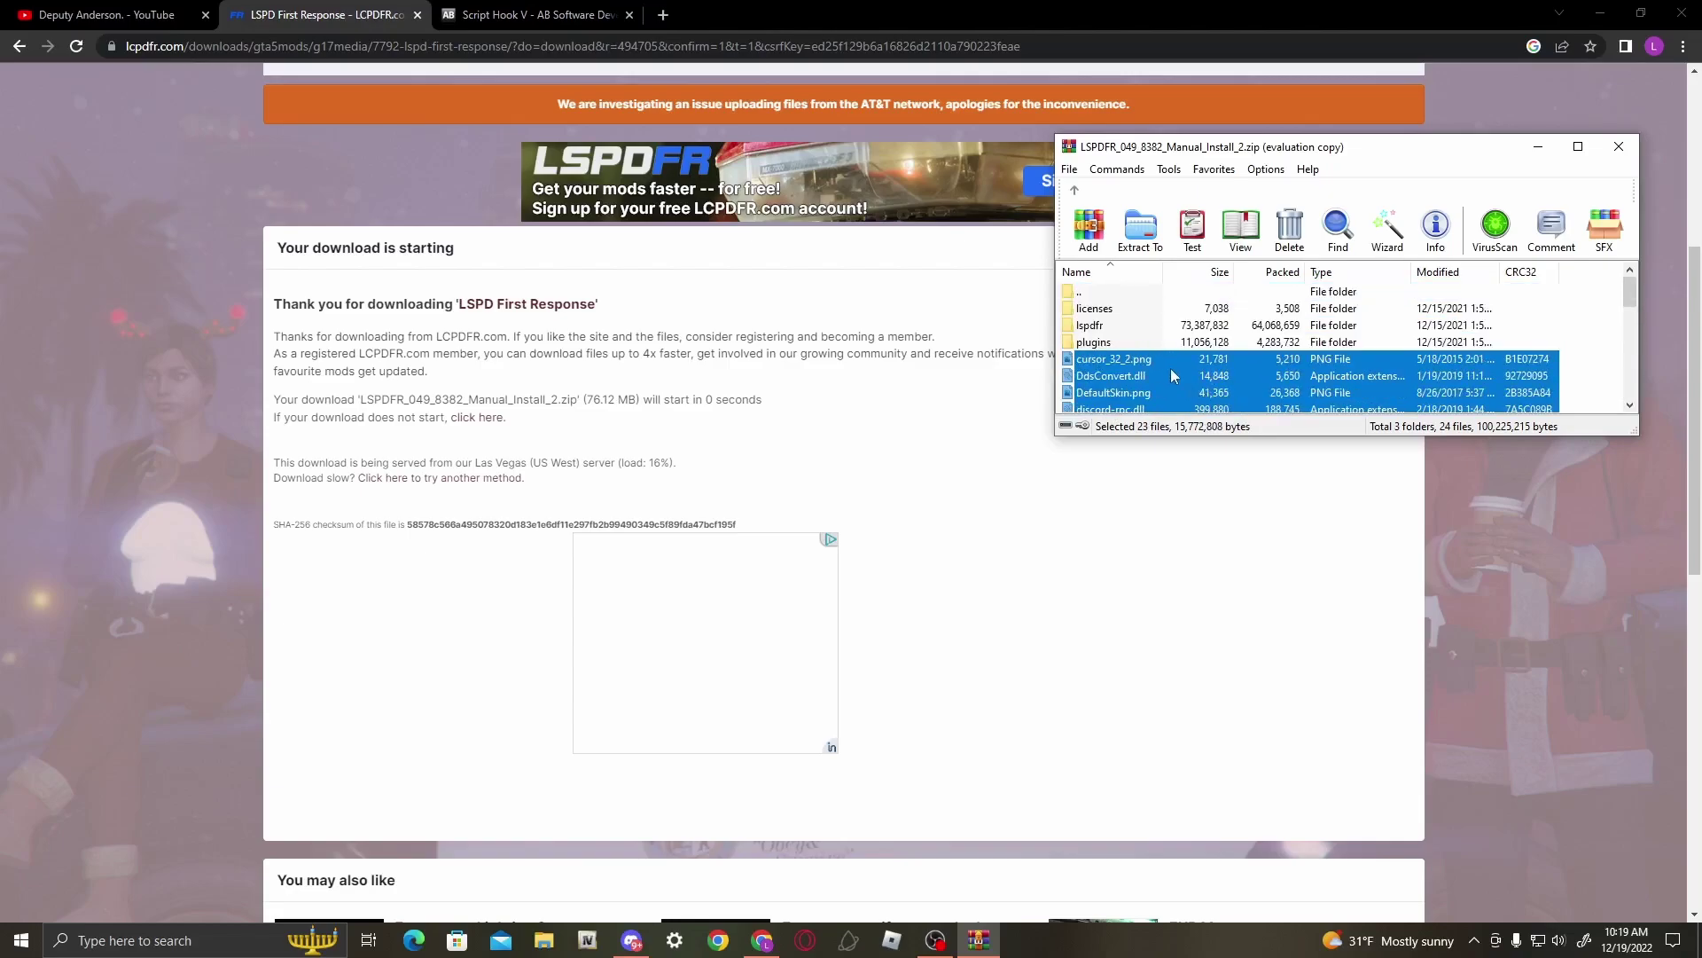
{"action": "scroll", "coordinate": [1103, 357], "scroll_direction": "down", "scroll_amount": 2}
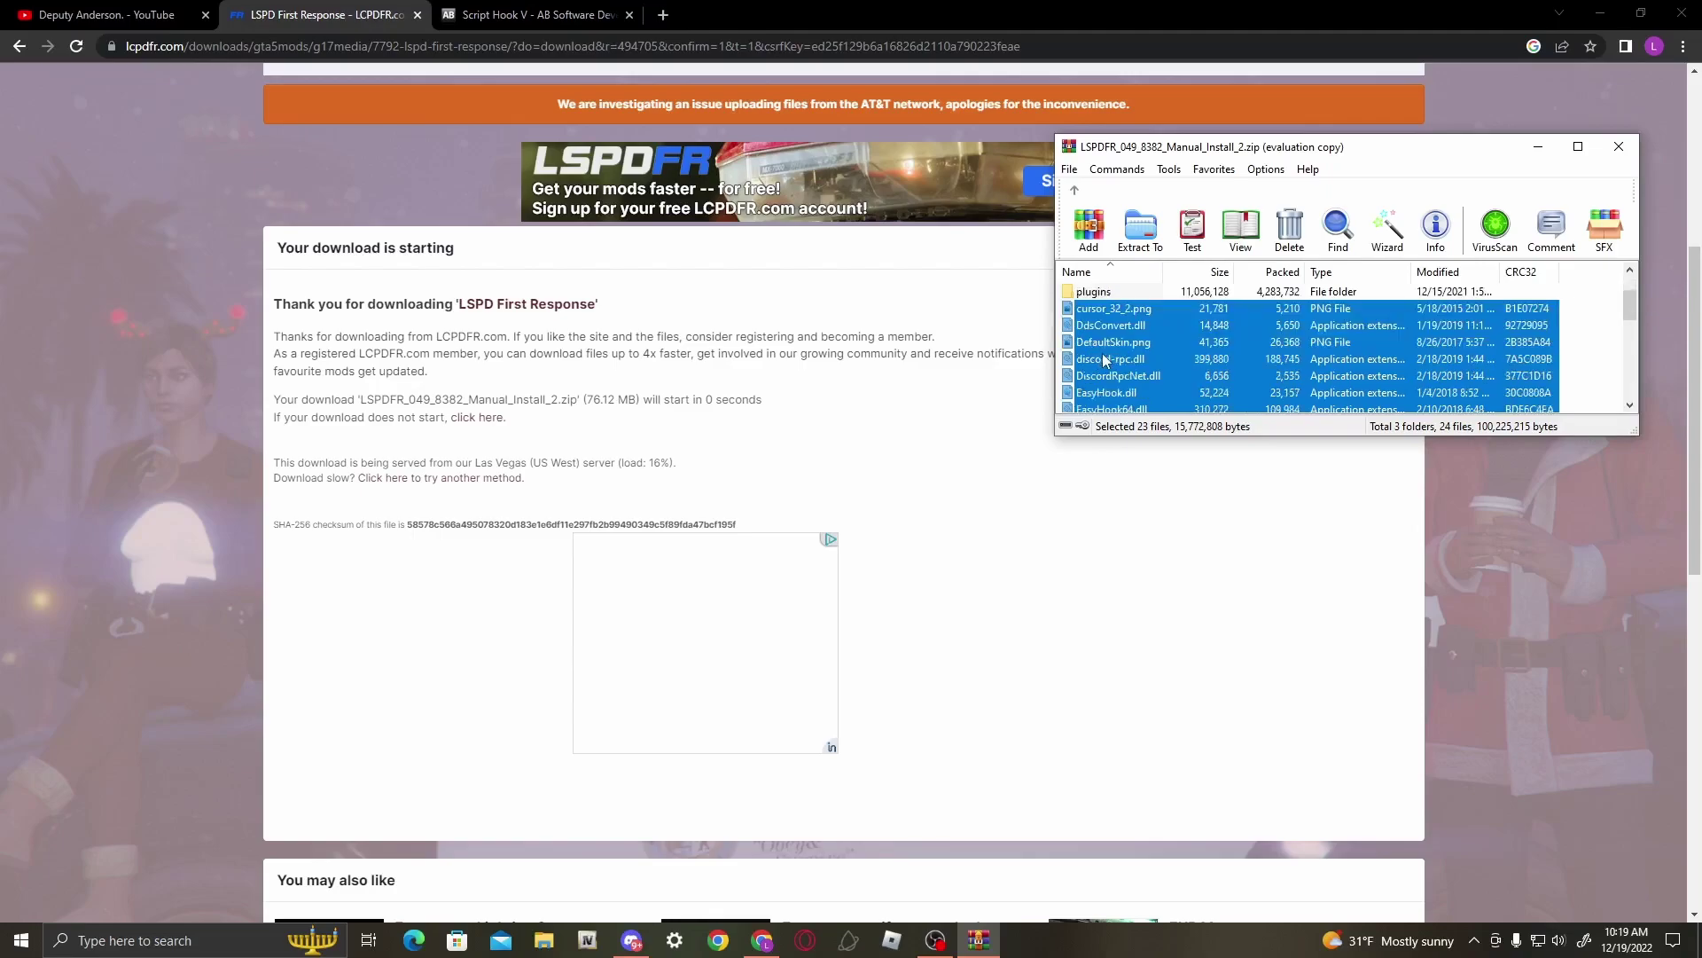
{"action": "scroll", "coordinate": [1109, 359], "scroll_direction": "up", "scroll_amount": 2}
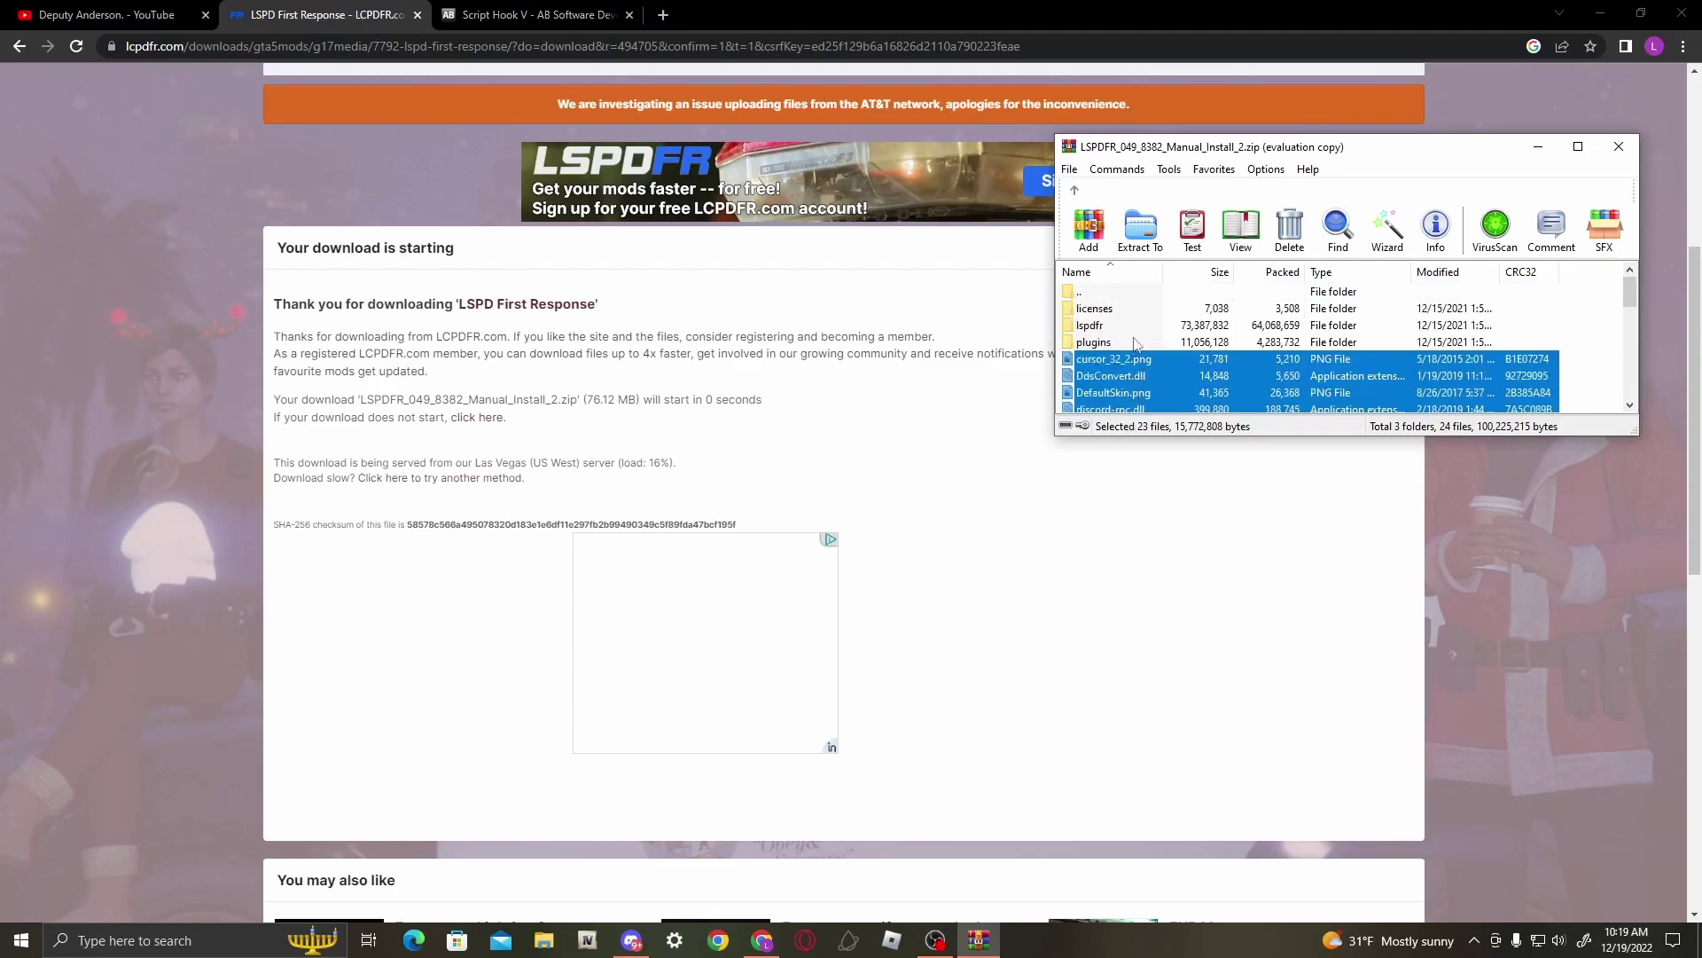
{"action": "left_click", "coordinate": [1136, 343], "text": "ctrl"}
{"action": "left_click", "coordinate": [1139, 330], "text": "ctrl"}
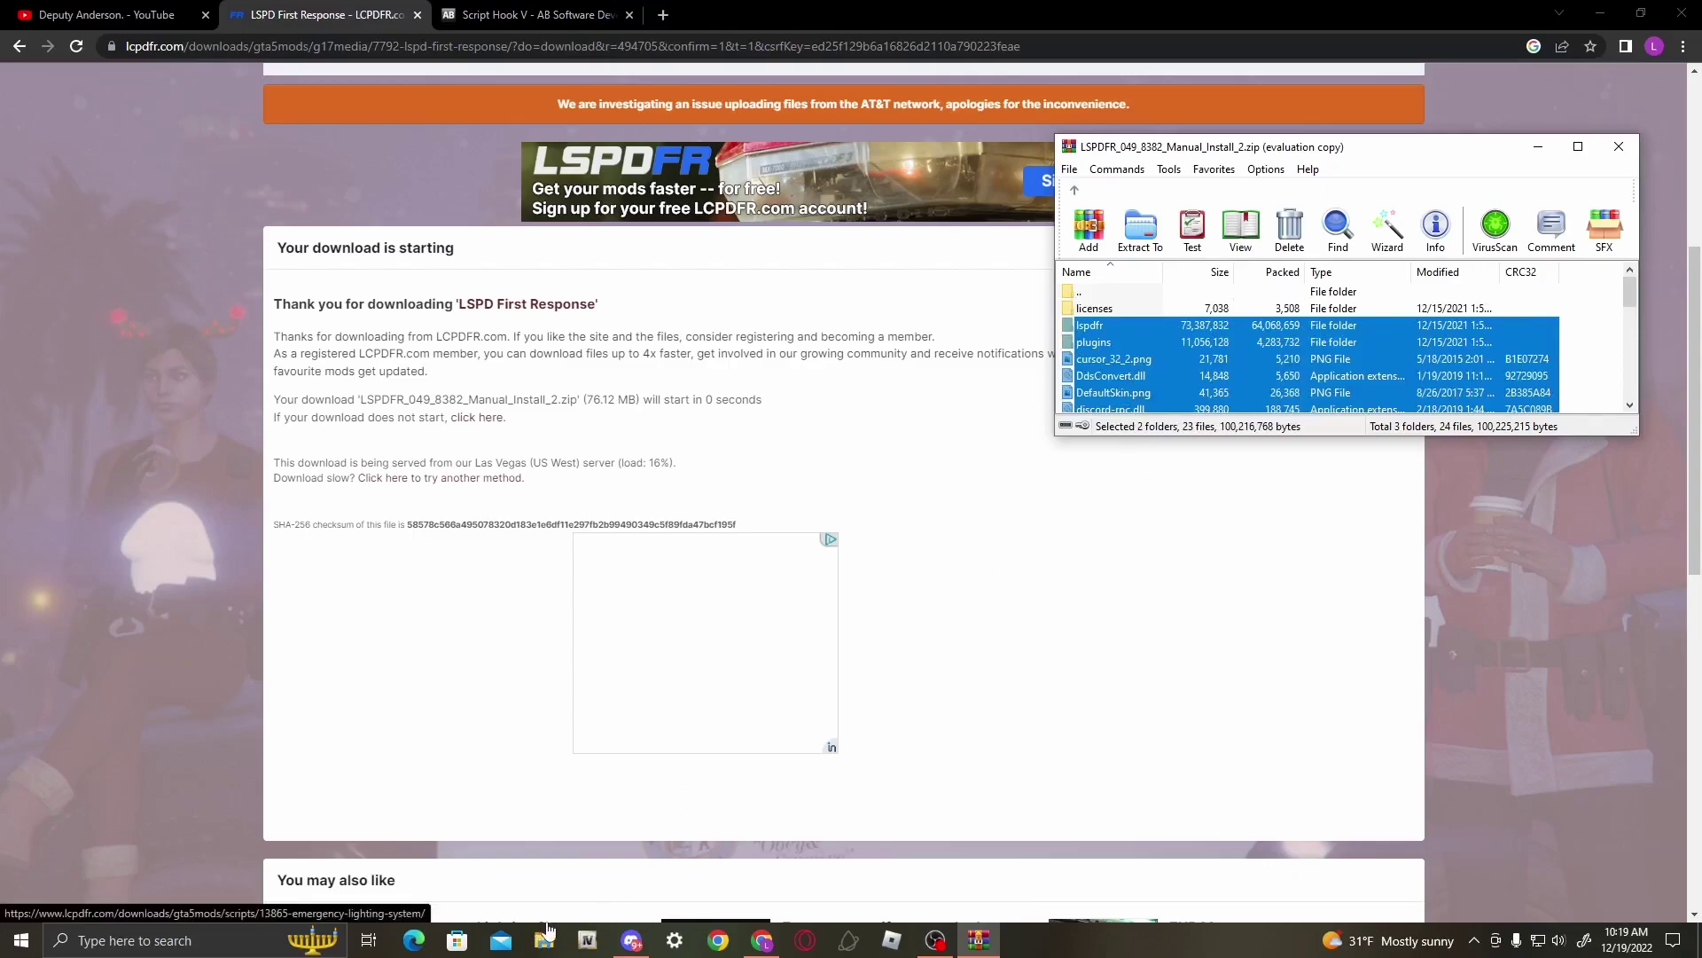
- Open the Grand Theft Auto V game folder and drag the selected archive items over it without dropping
{"action": "left_click", "coordinate": [558, 953]}
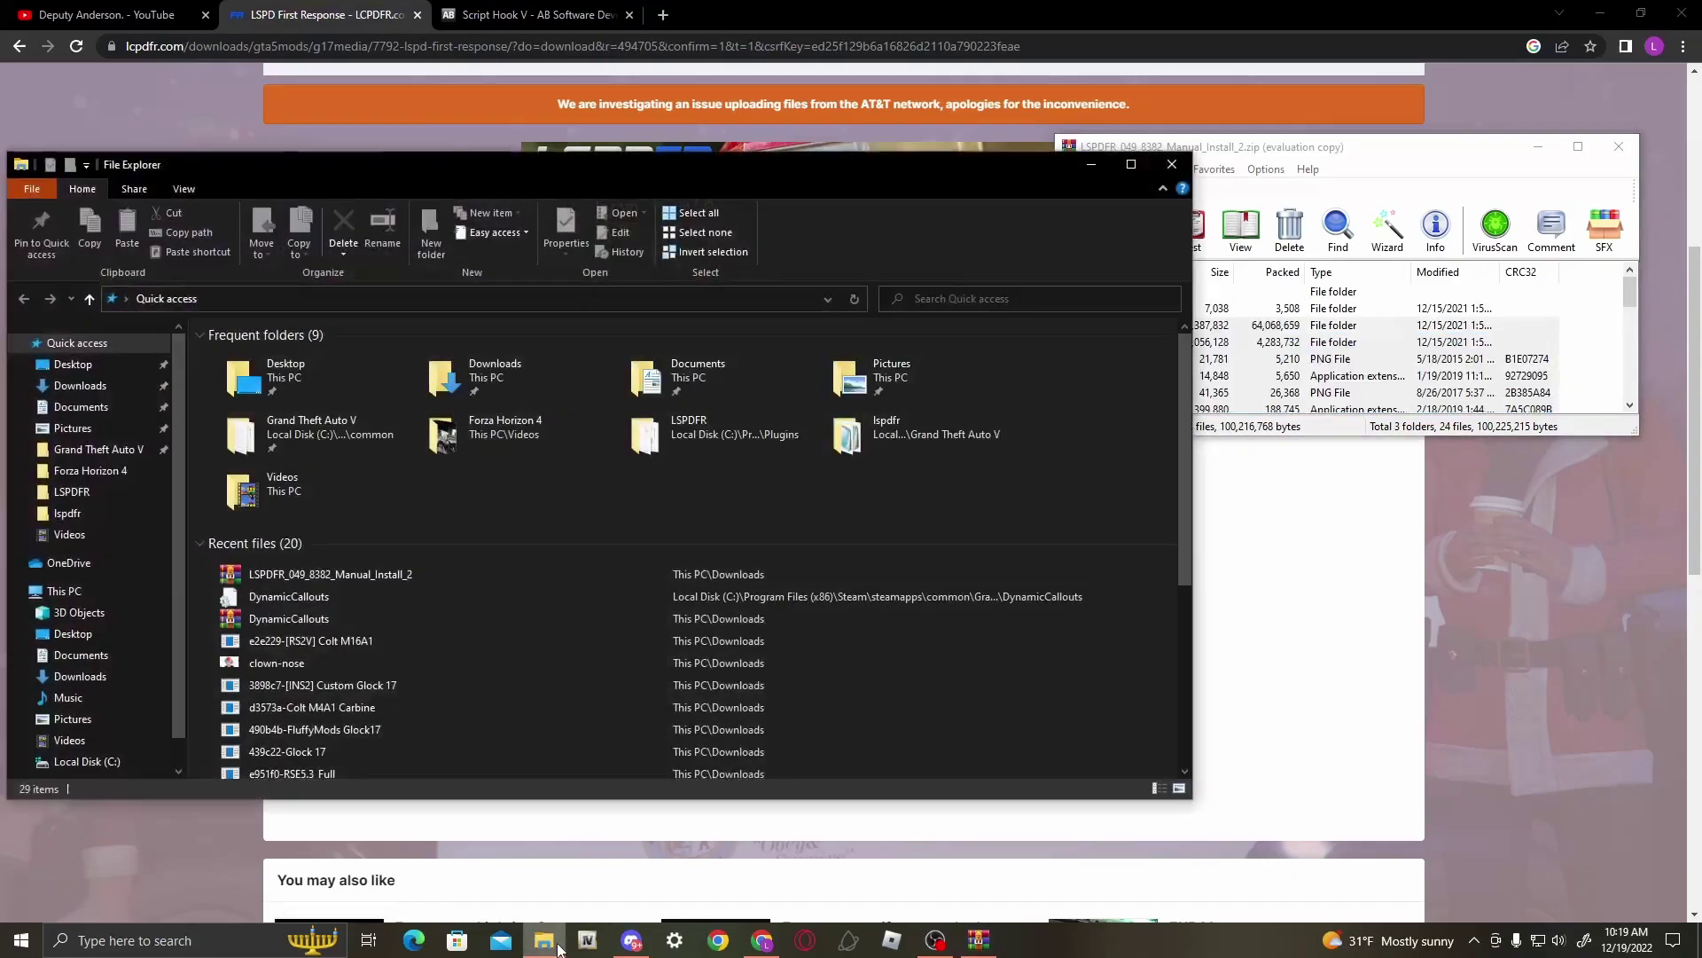
{"action": "left_click", "coordinate": [132, 452]}
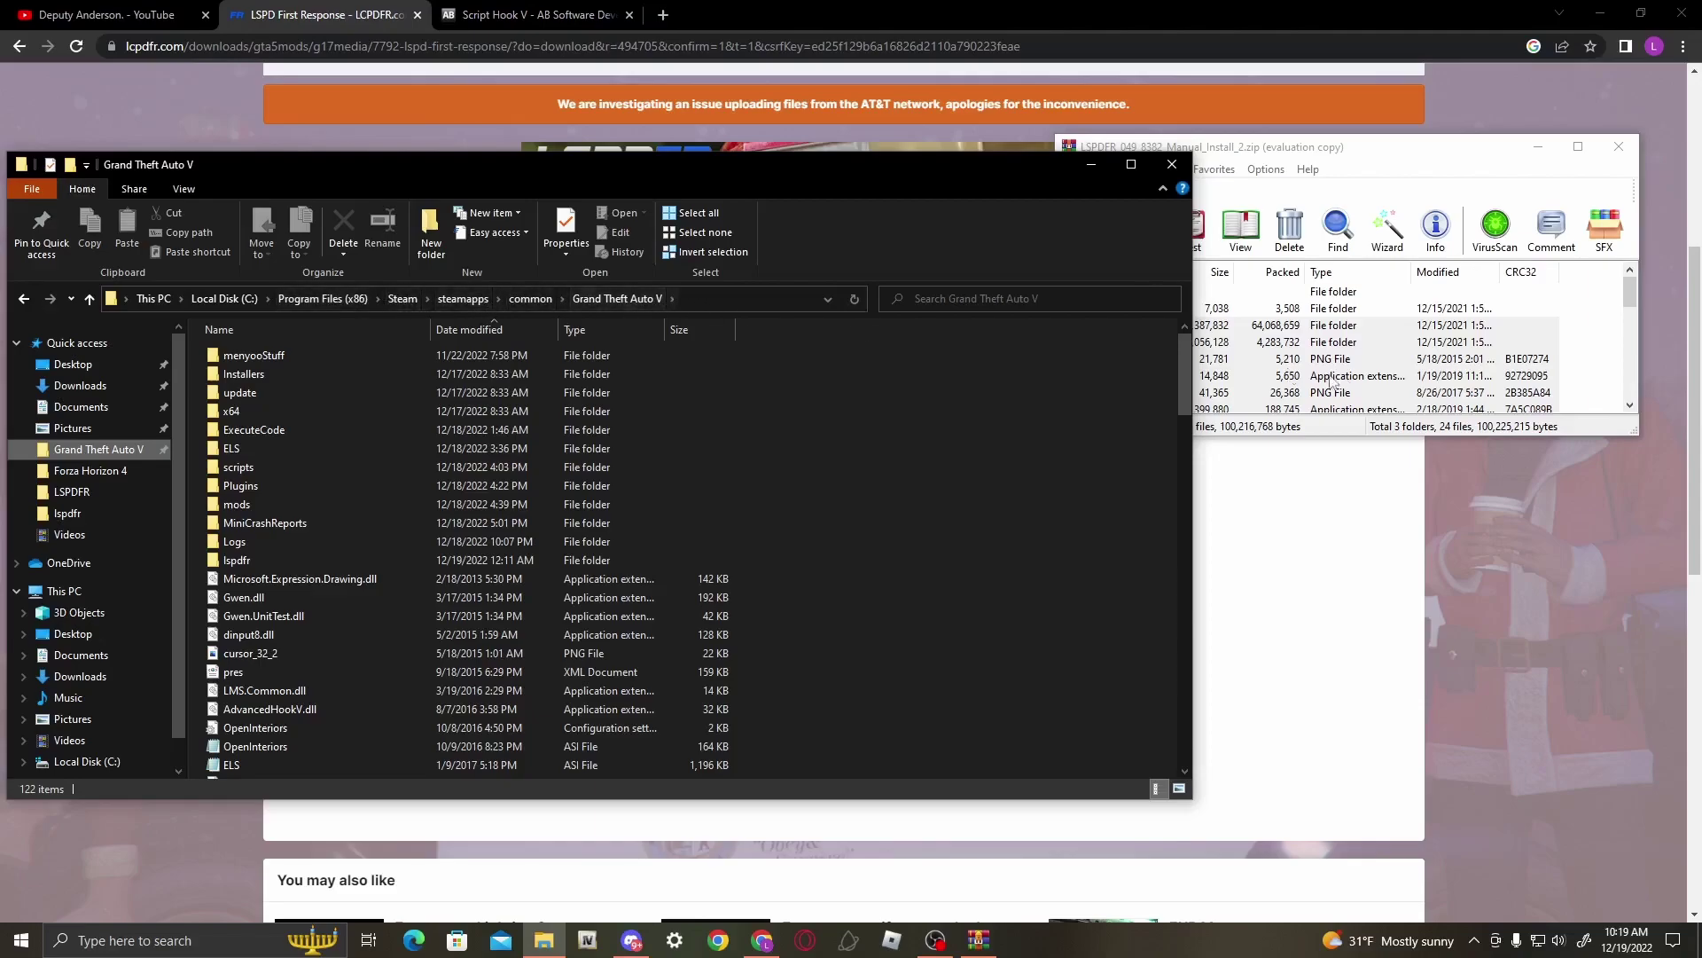
{"action": "left_click", "coordinate": [1313, 352]}
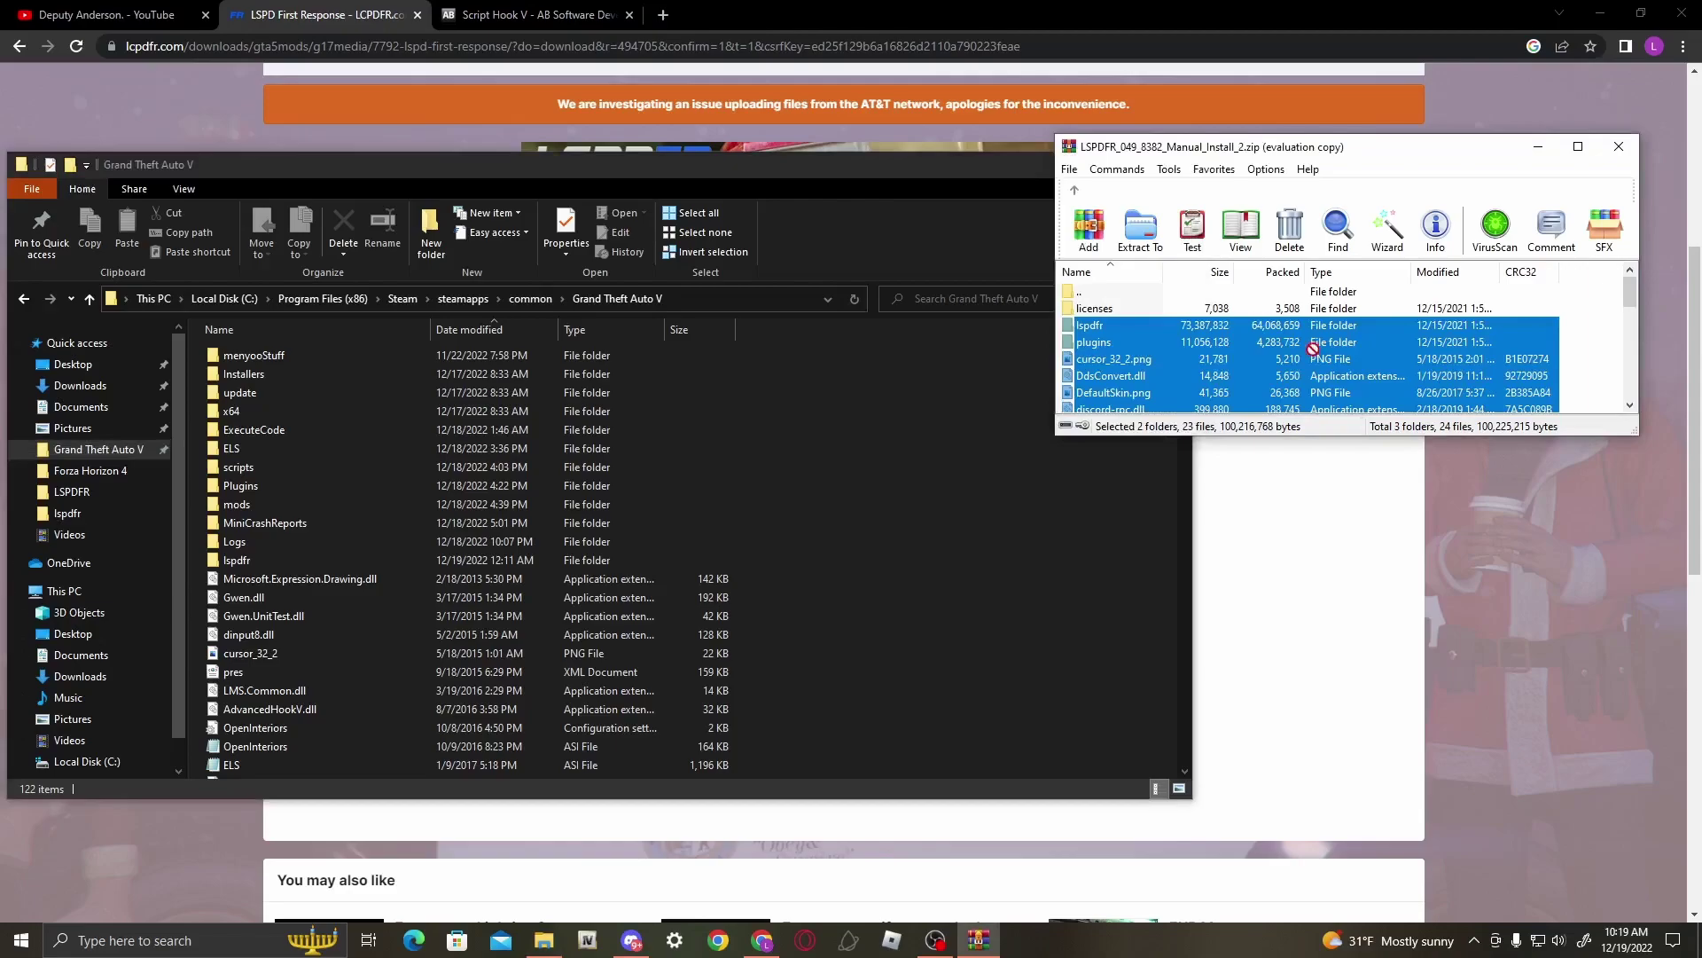
{"action": "left_click_drag", "start_coordinate": [1304, 358], "coordinate": [1273, 354]}
{"action": "left_click_drag", "start_coordinate": [1260, 346], "coordinate": [1032, 374]}
{"action": "left_click_drag", "start_coordinate": [896, 426], "coordinate": [1147, 363]}
{"action": "scroll", "coordinate": [1280, 353], "scroll_direction": "down", "scroll_amount": 7}
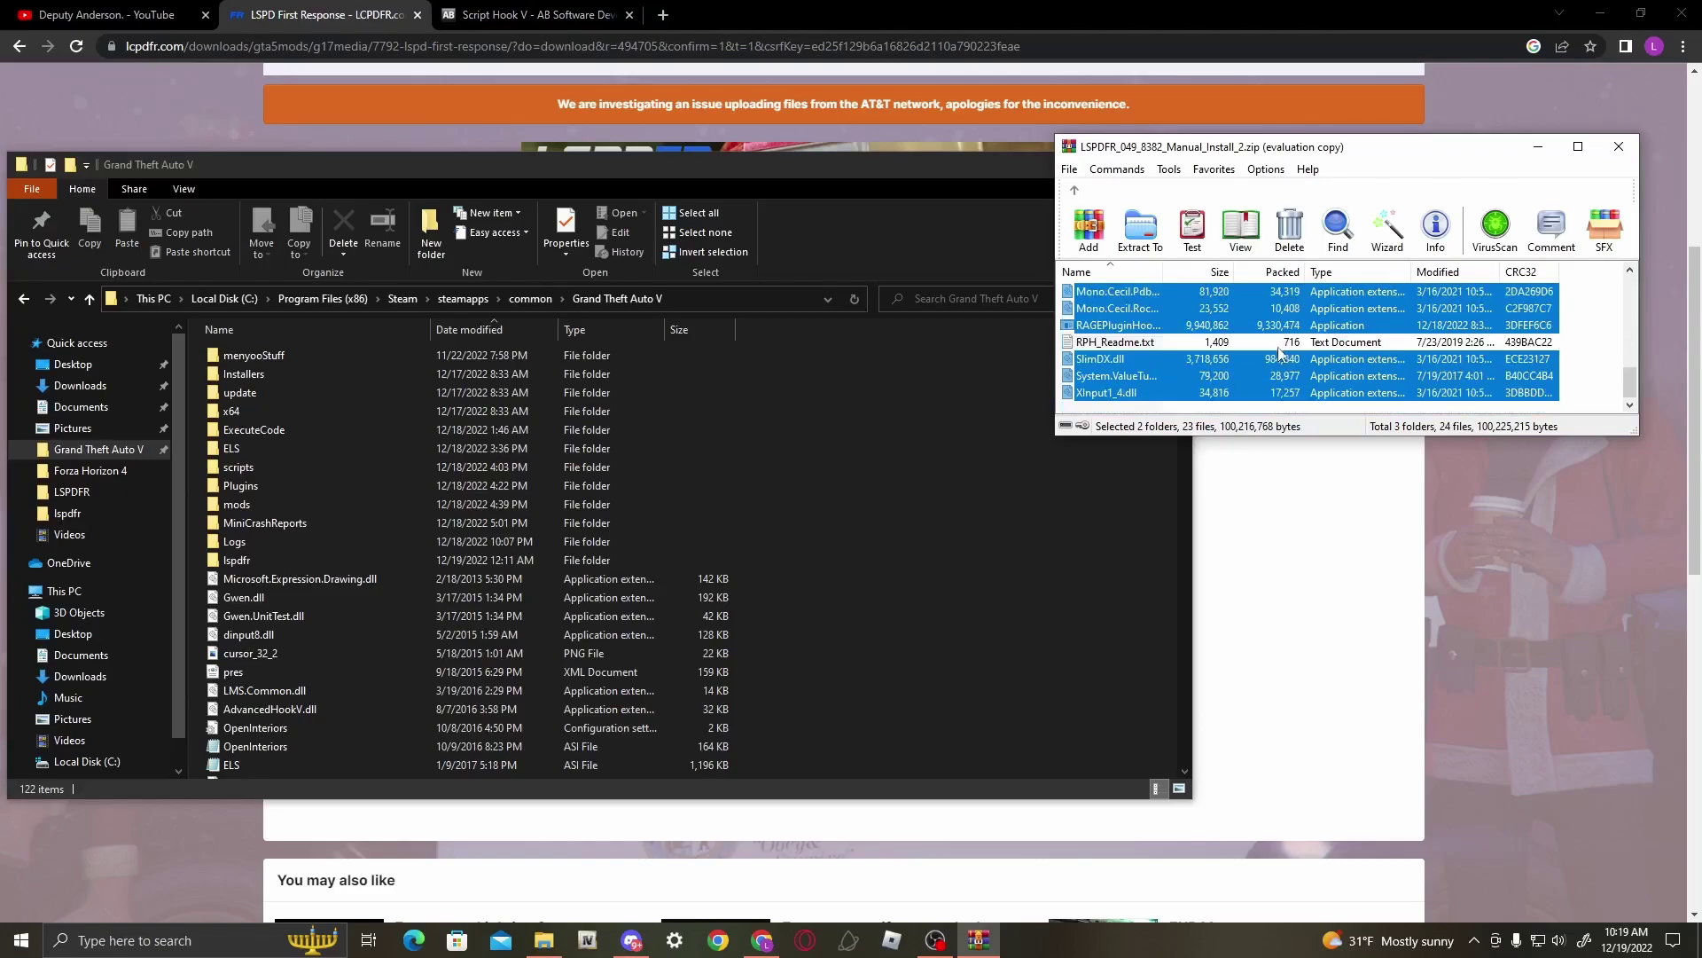
{"action": "scroll", "coordinate": [1206, 372], "scroll_direction": "up", "scroll_amount": 7}
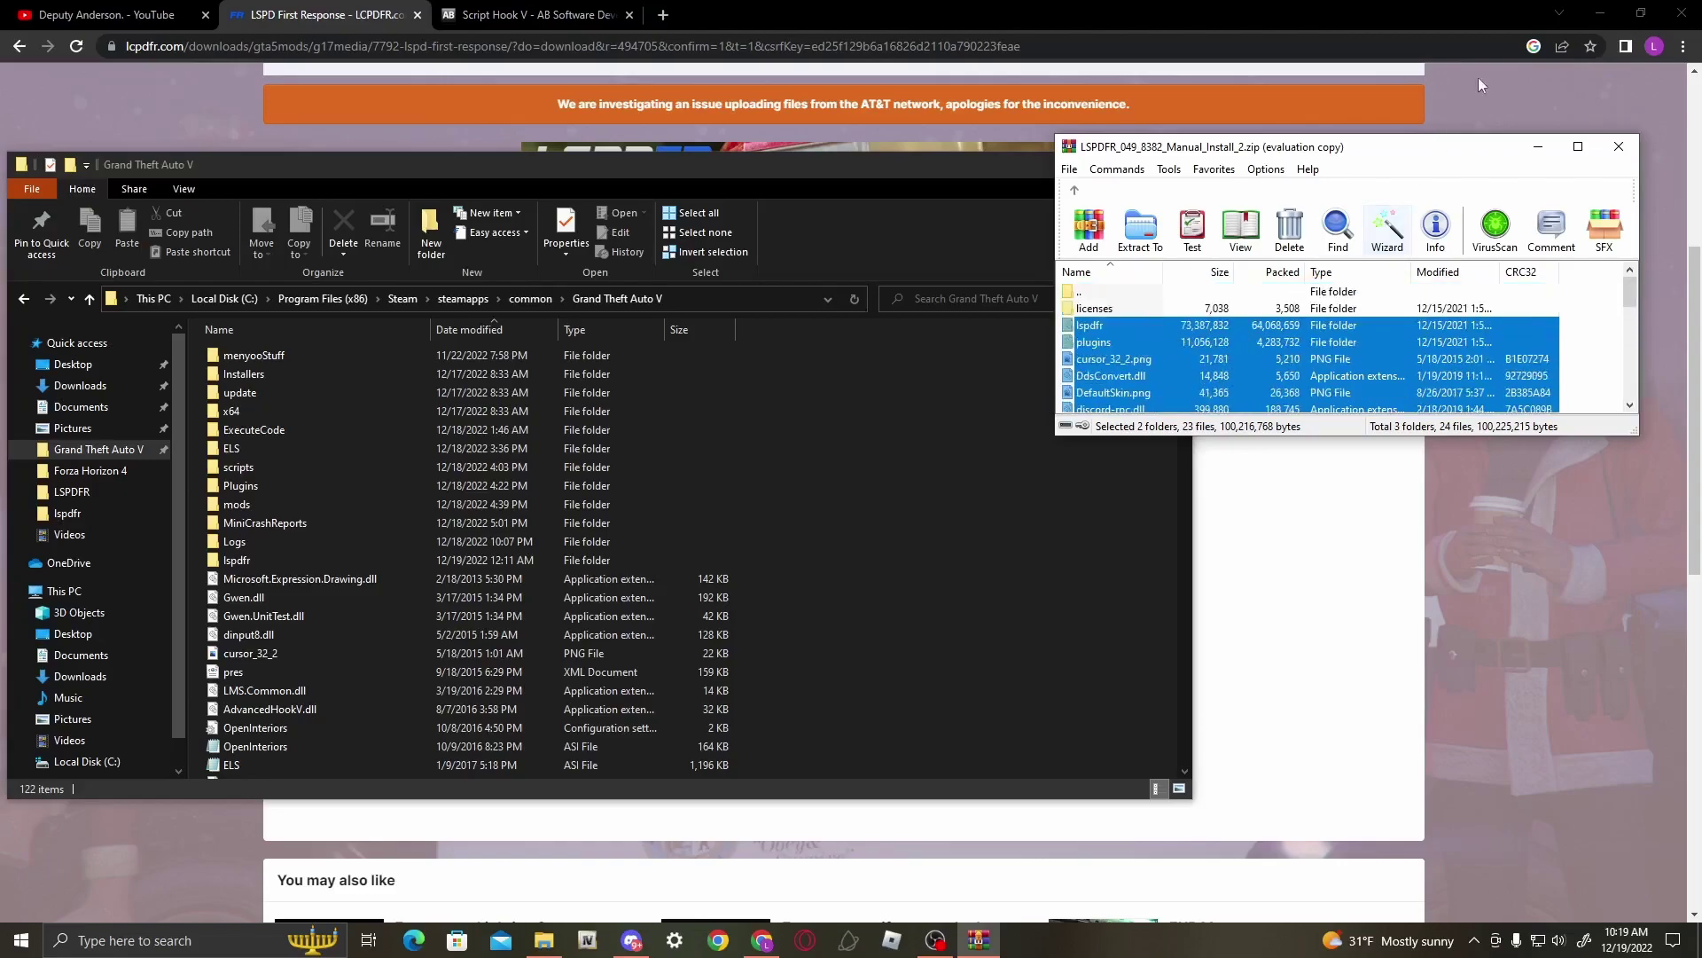
- Close the LSPDFR archive and search Google for 'rageplugin hook di' in a new tab
{"action": "left_click", "coordinate": [1620, 148]}
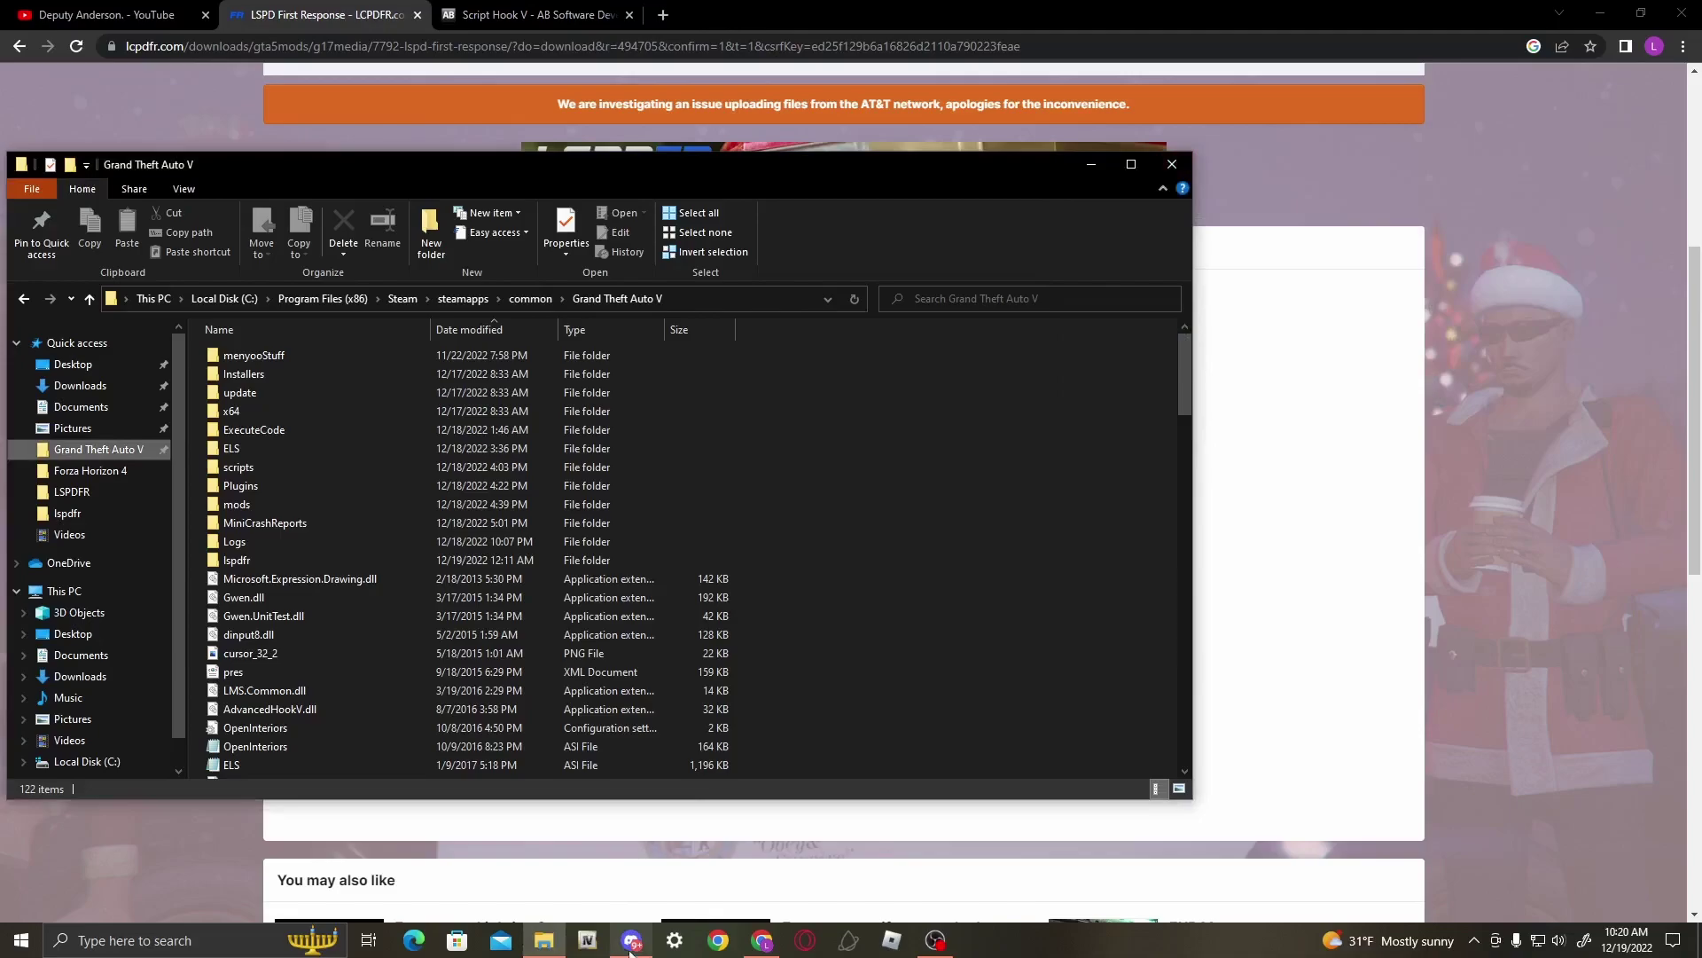
{"action": "mouse_move", "coordinate": [641, 951]}
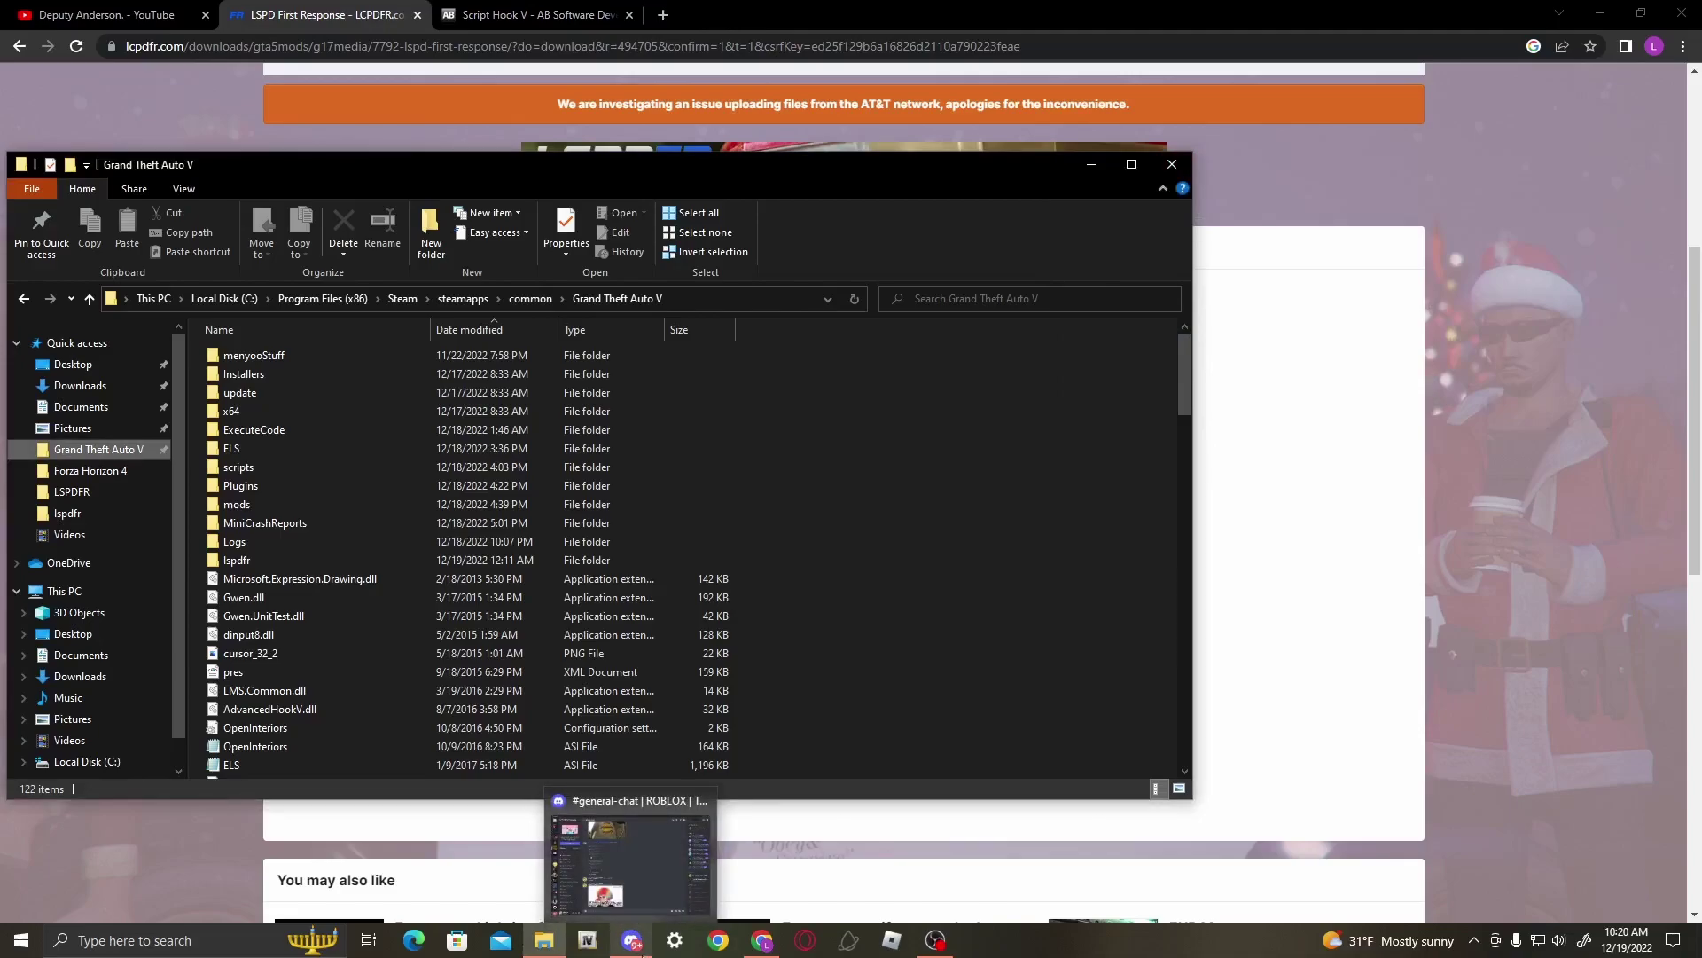
{"action": "left_click", "coordinate": [663, 15]}
{"action": "left_click", "coordinate": [779, 370]}
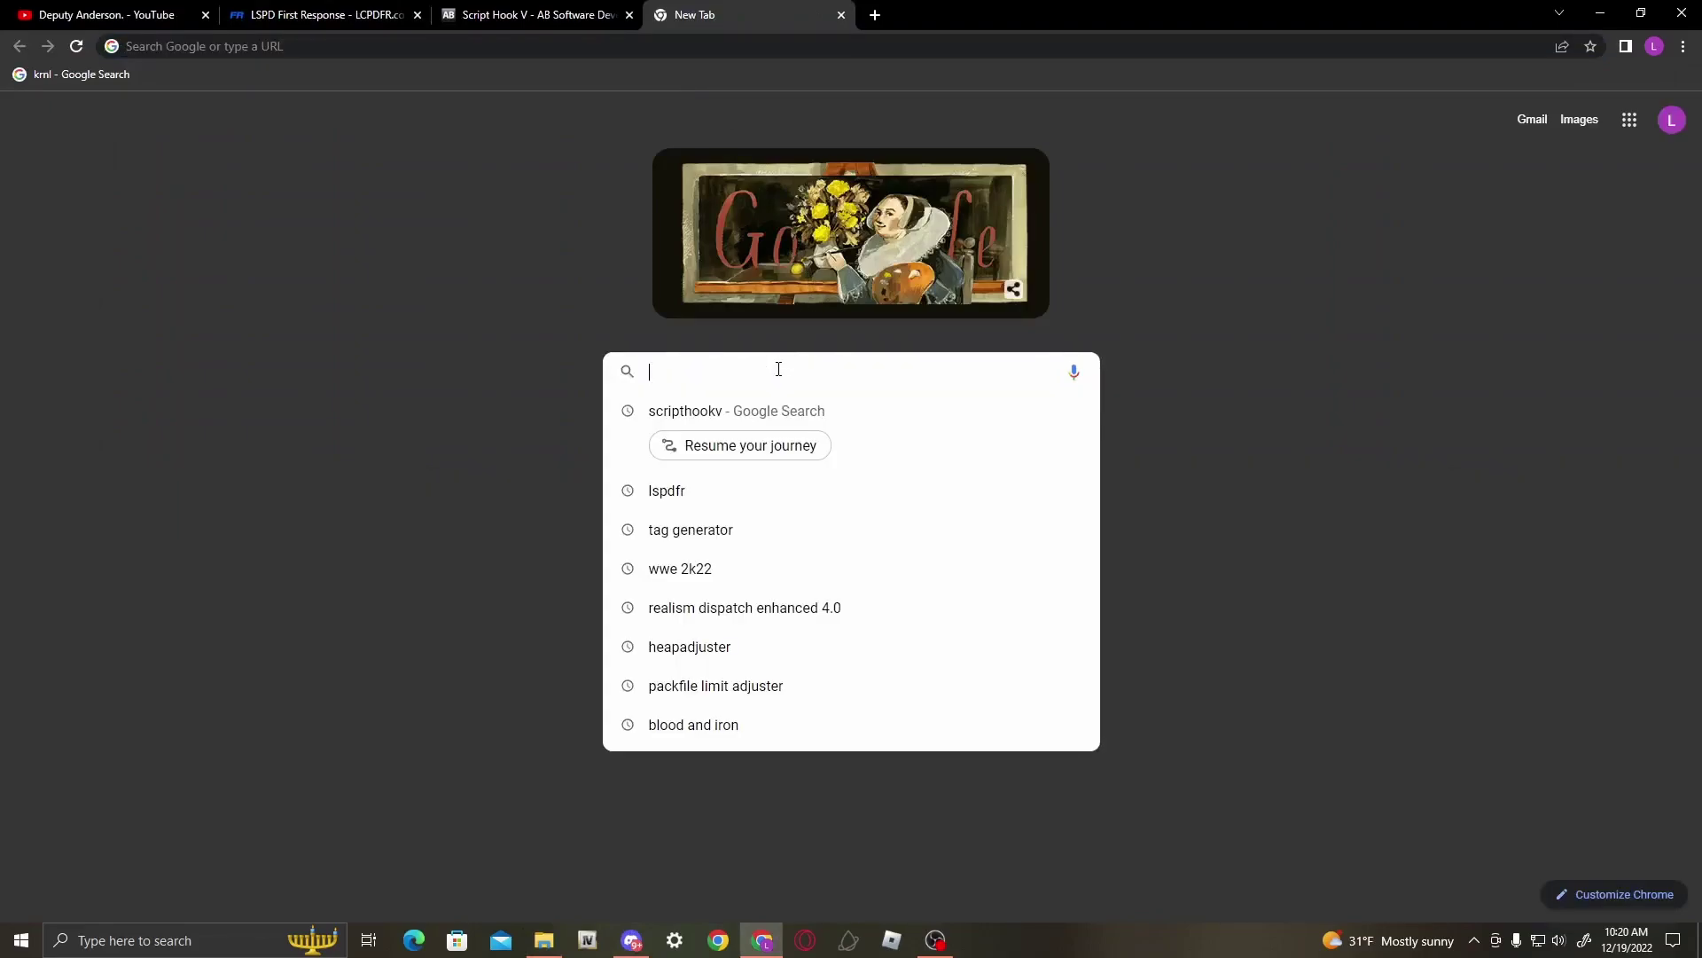
{"action": "type", "text": "ragep"}
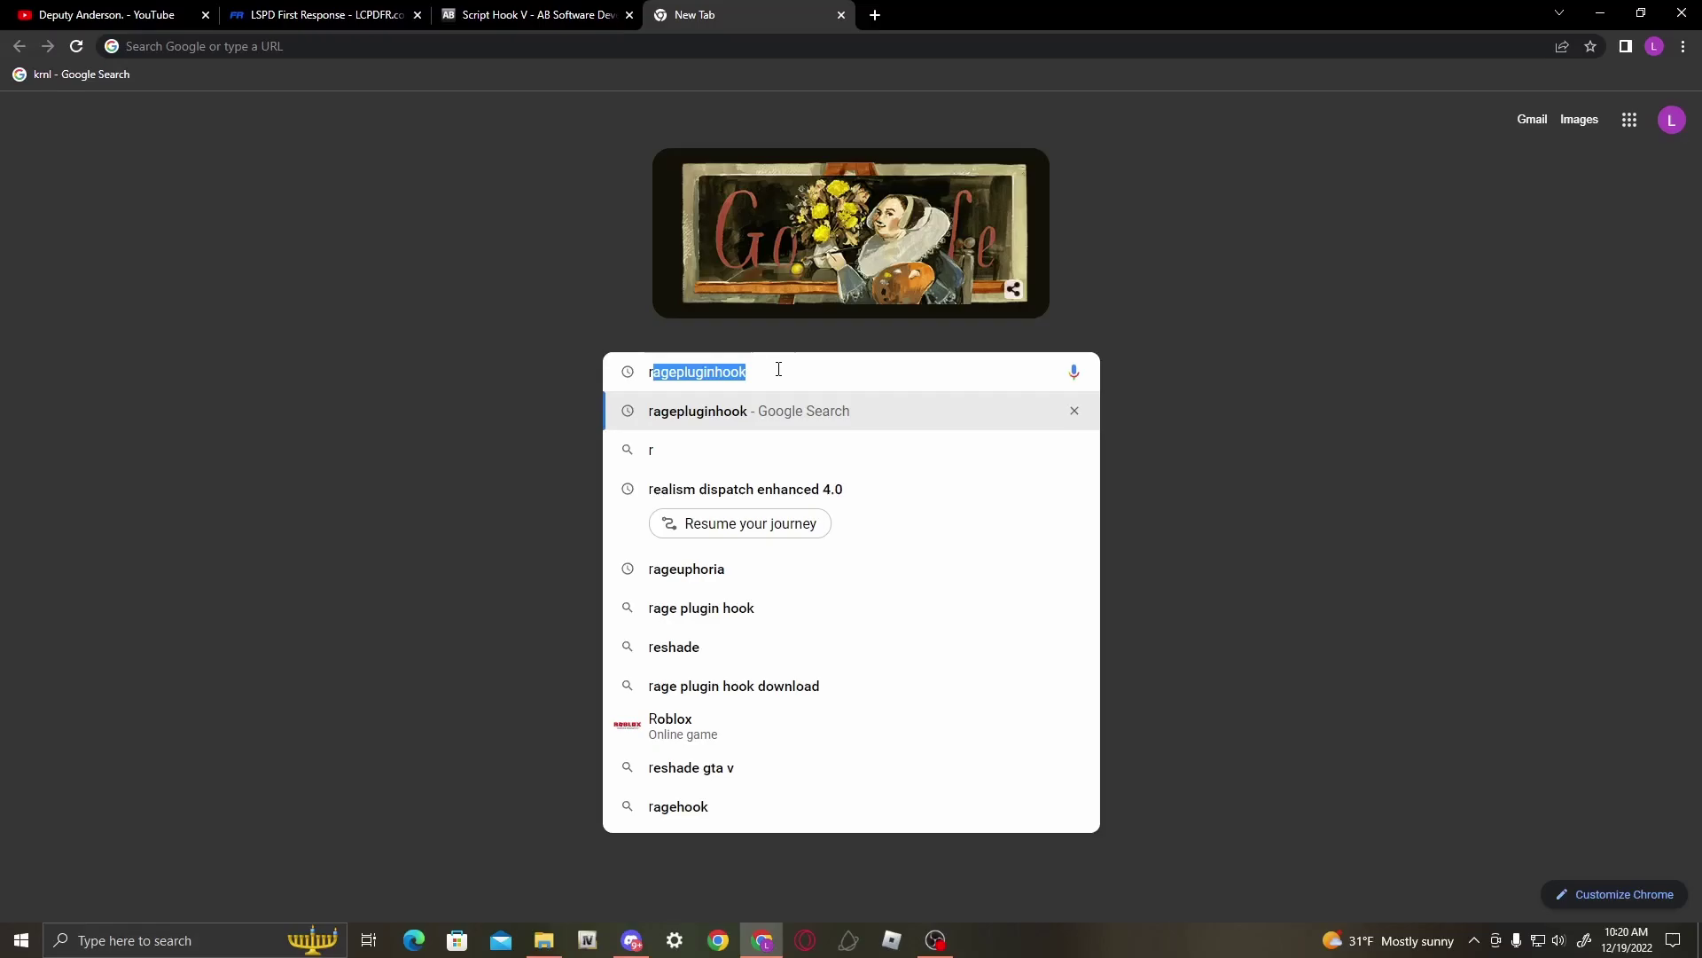
{"action": "type", "text": "lugin hoo"}
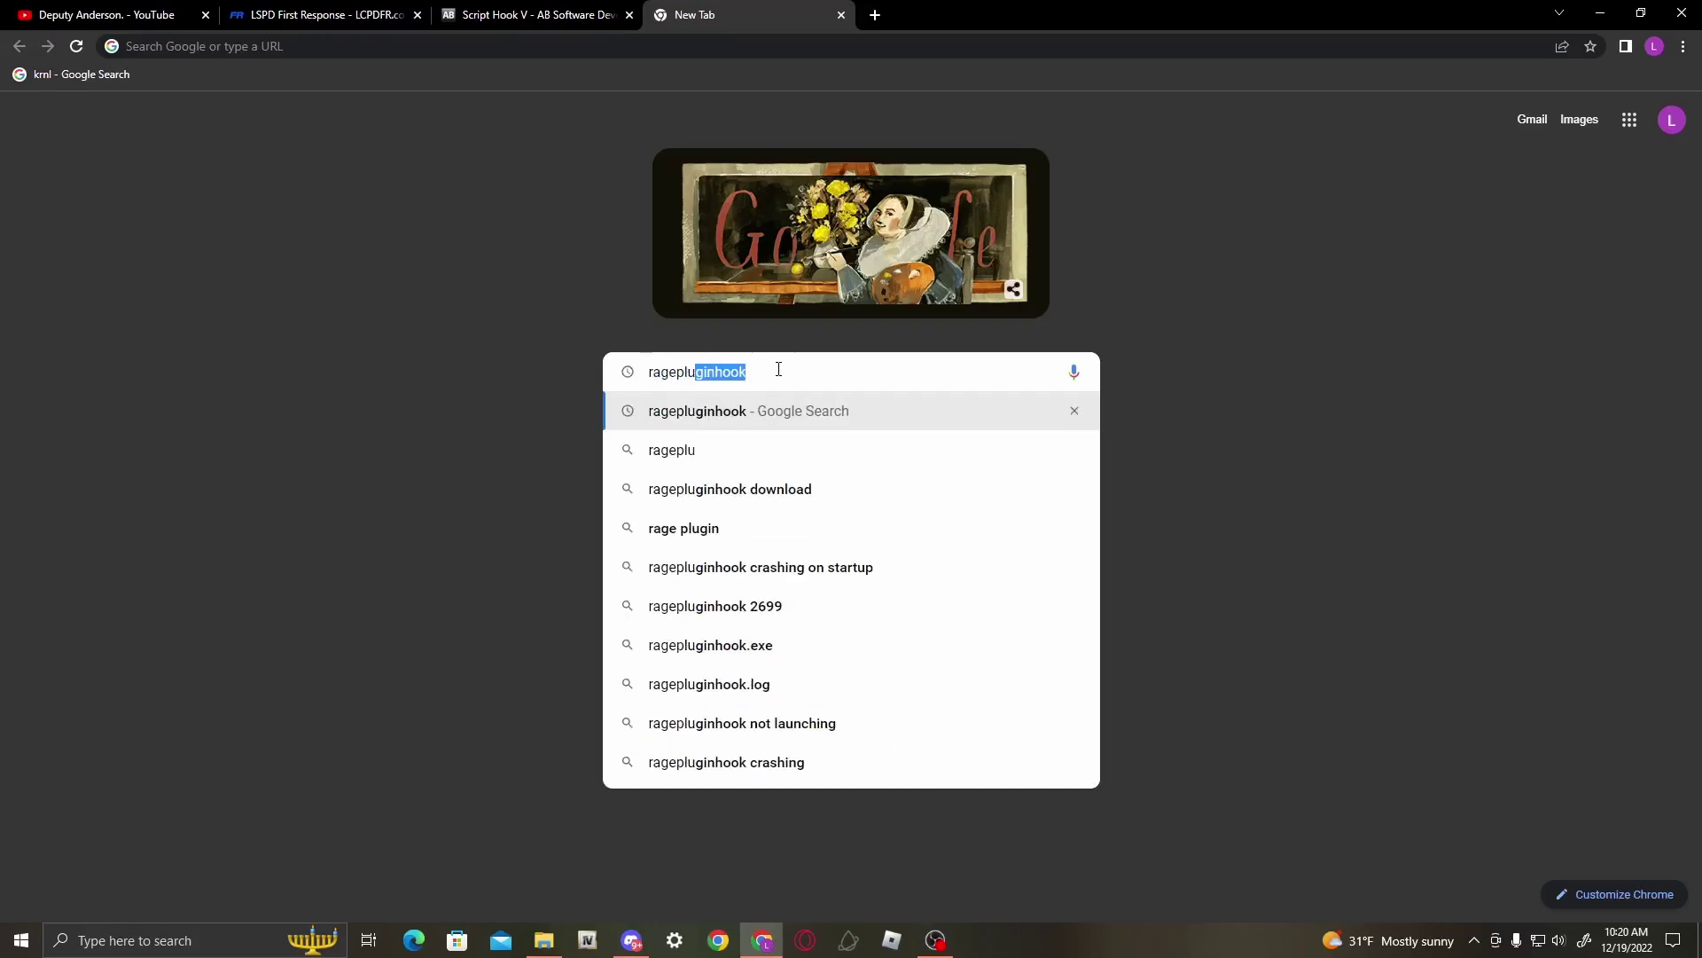
{"action": "type", "text": "k di"}
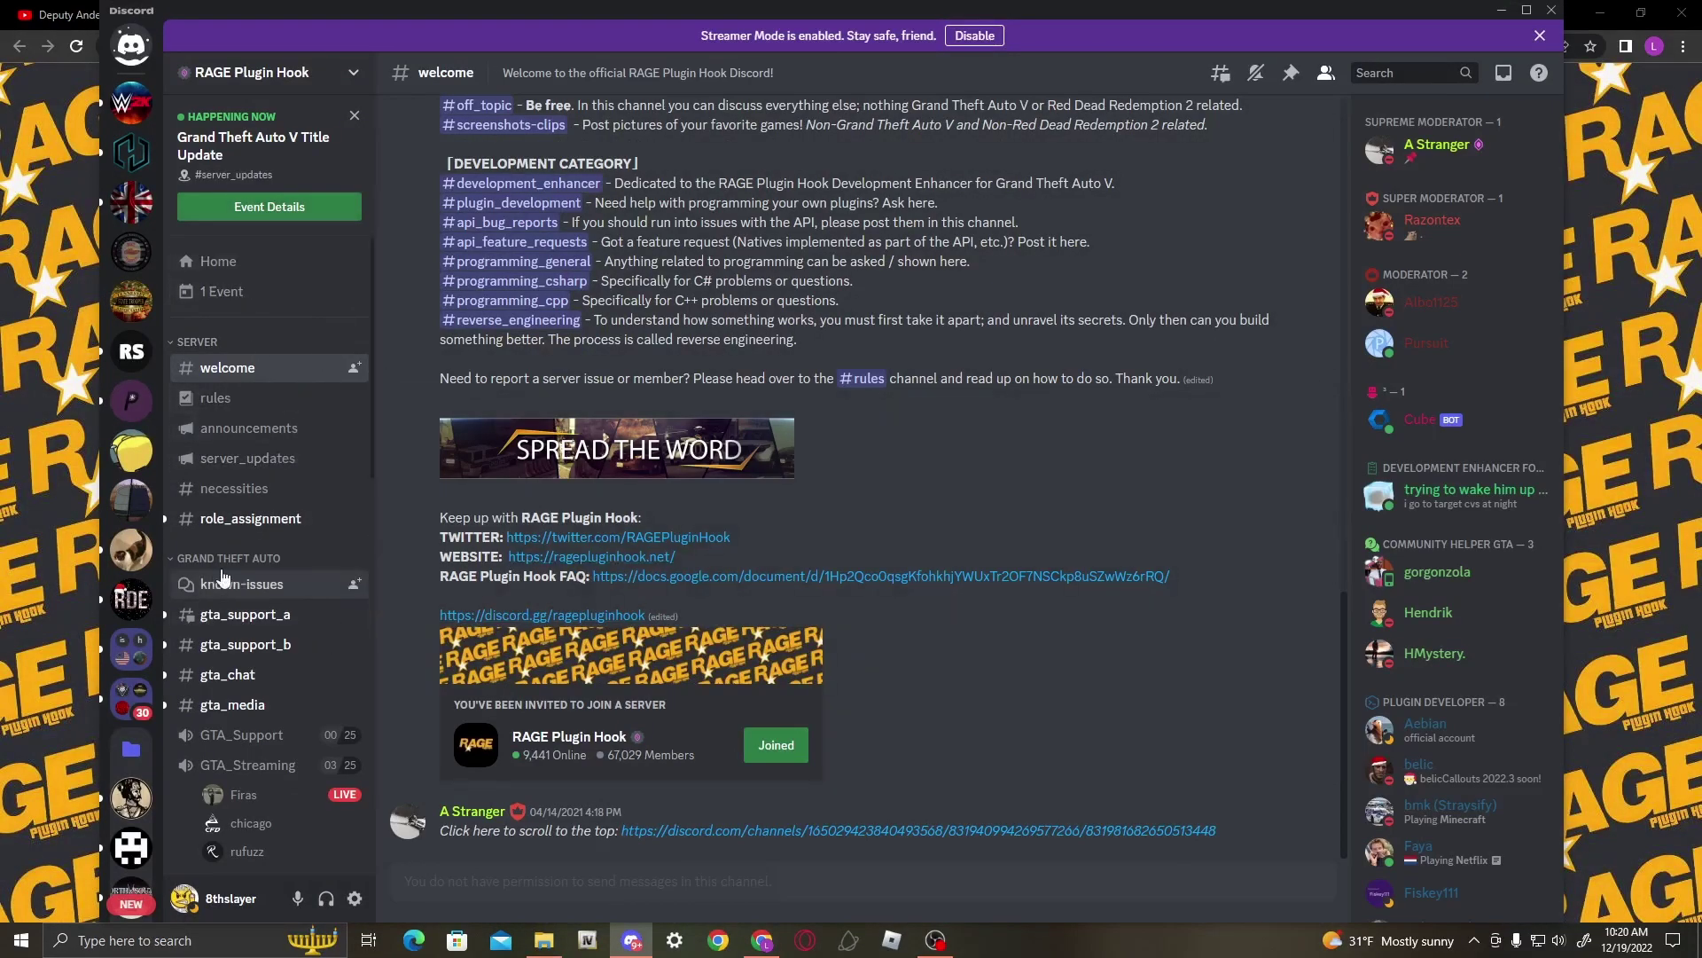
- Scroll the RAGE Plugin Hook server's channel list to locate #necessities
{"action": "scroll", "coordinate": [268, 559], "scroll_direction": "down", "scroll_amount": 2}
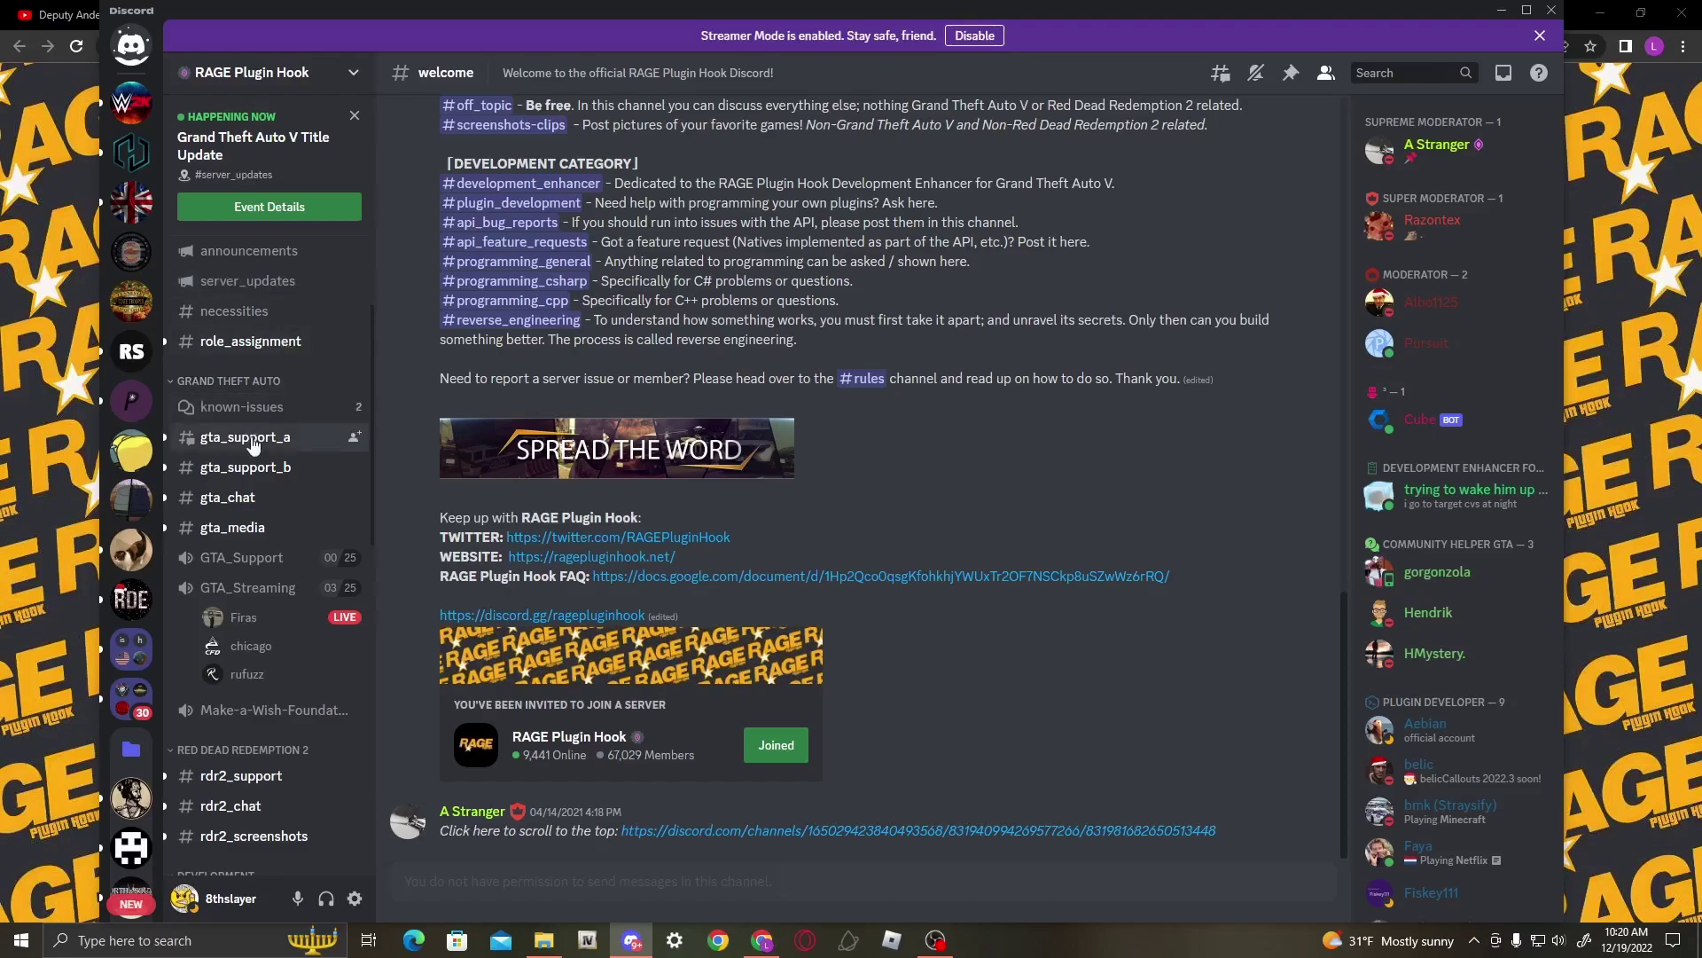
{"action": "mouse_move", "coordinate": [252, 443]}
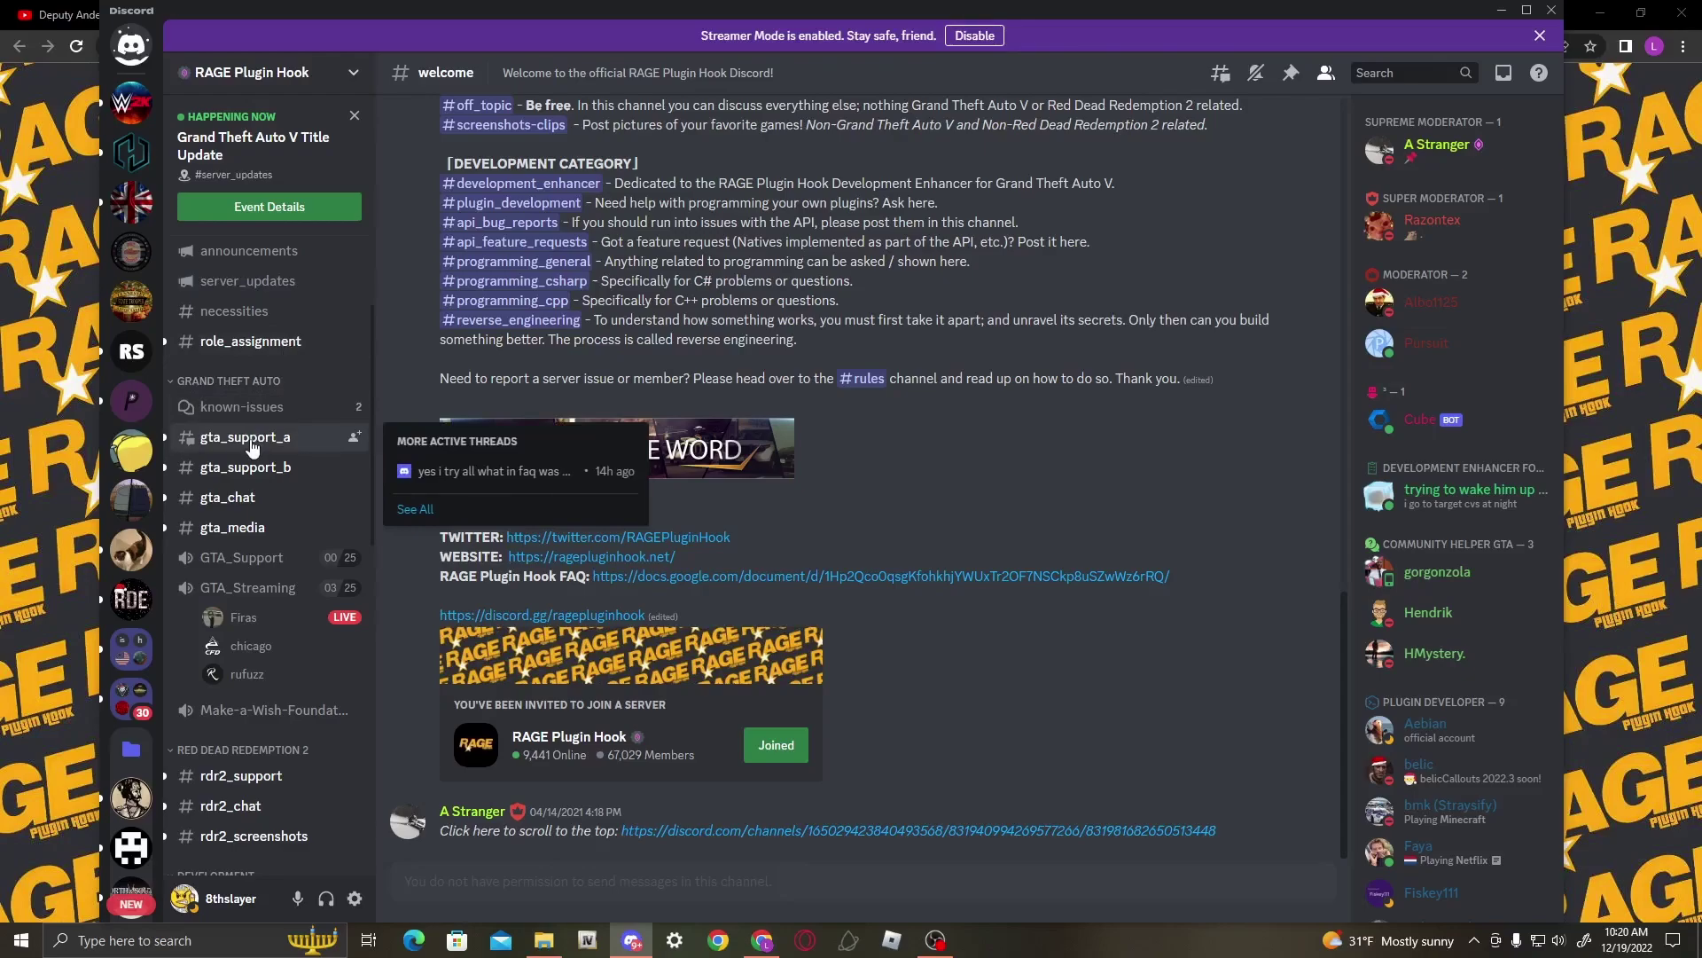
{"action": "scroll", "coordinate": [249, 434], "scroll_direction": "down", "scroll_amount": 5}
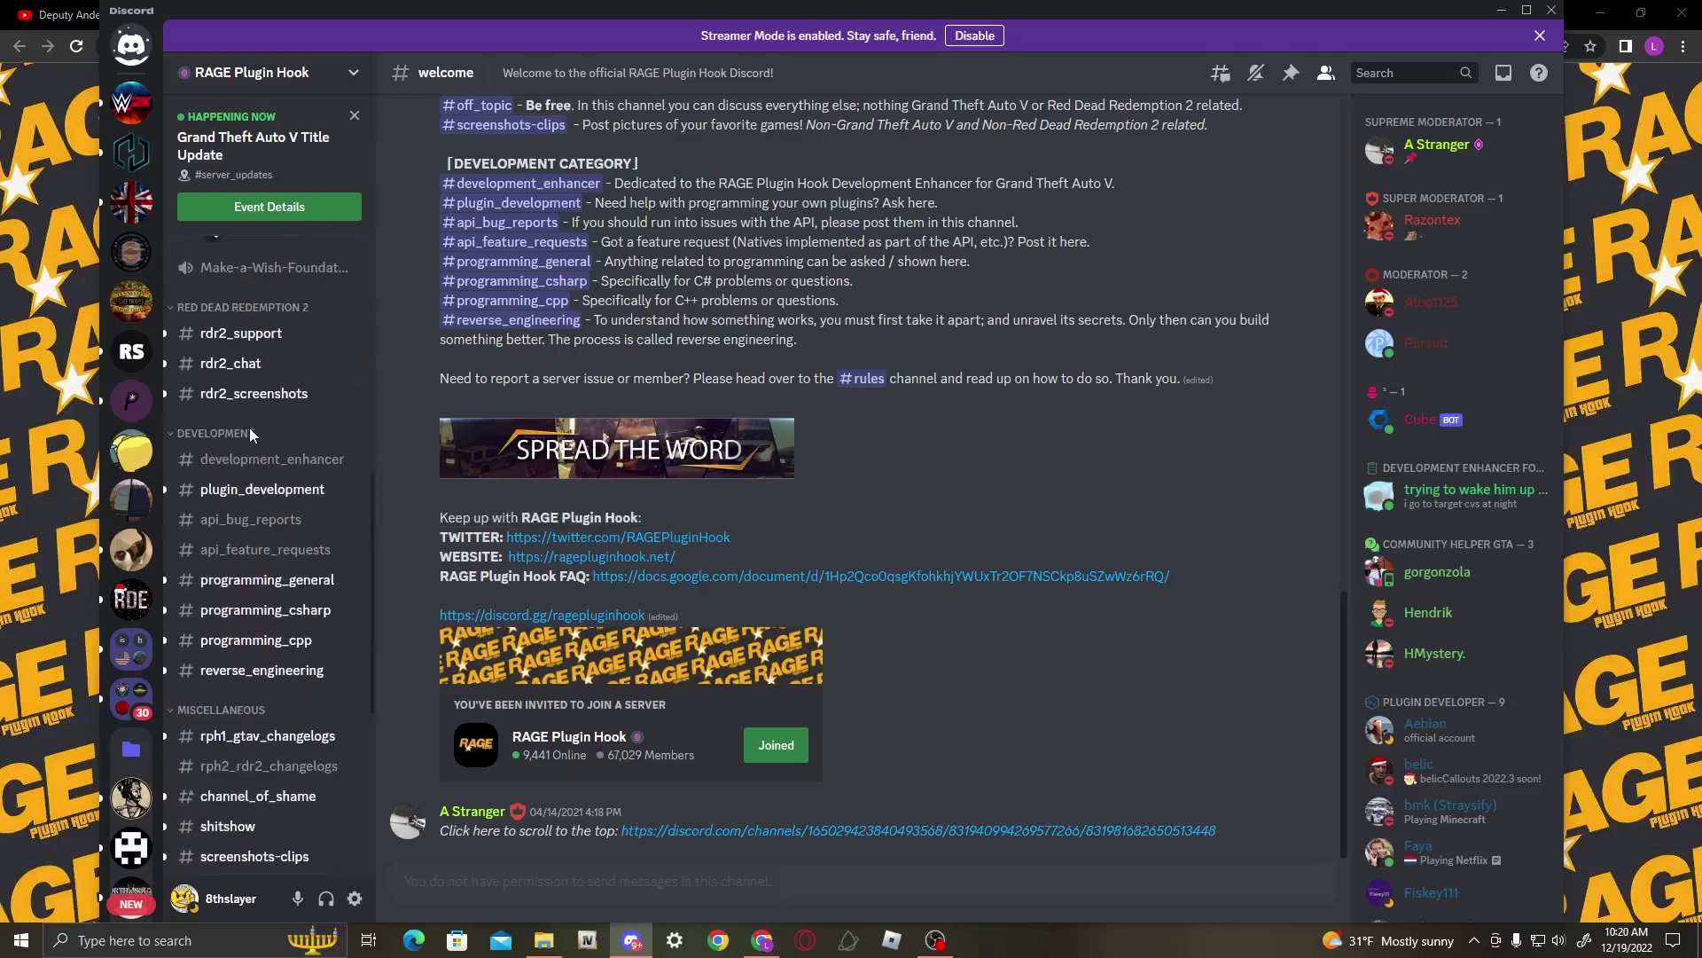
{"action": "scroll", "coordinate": [239, 470], "scroll_direction": "up", "scroll_amount": 7}
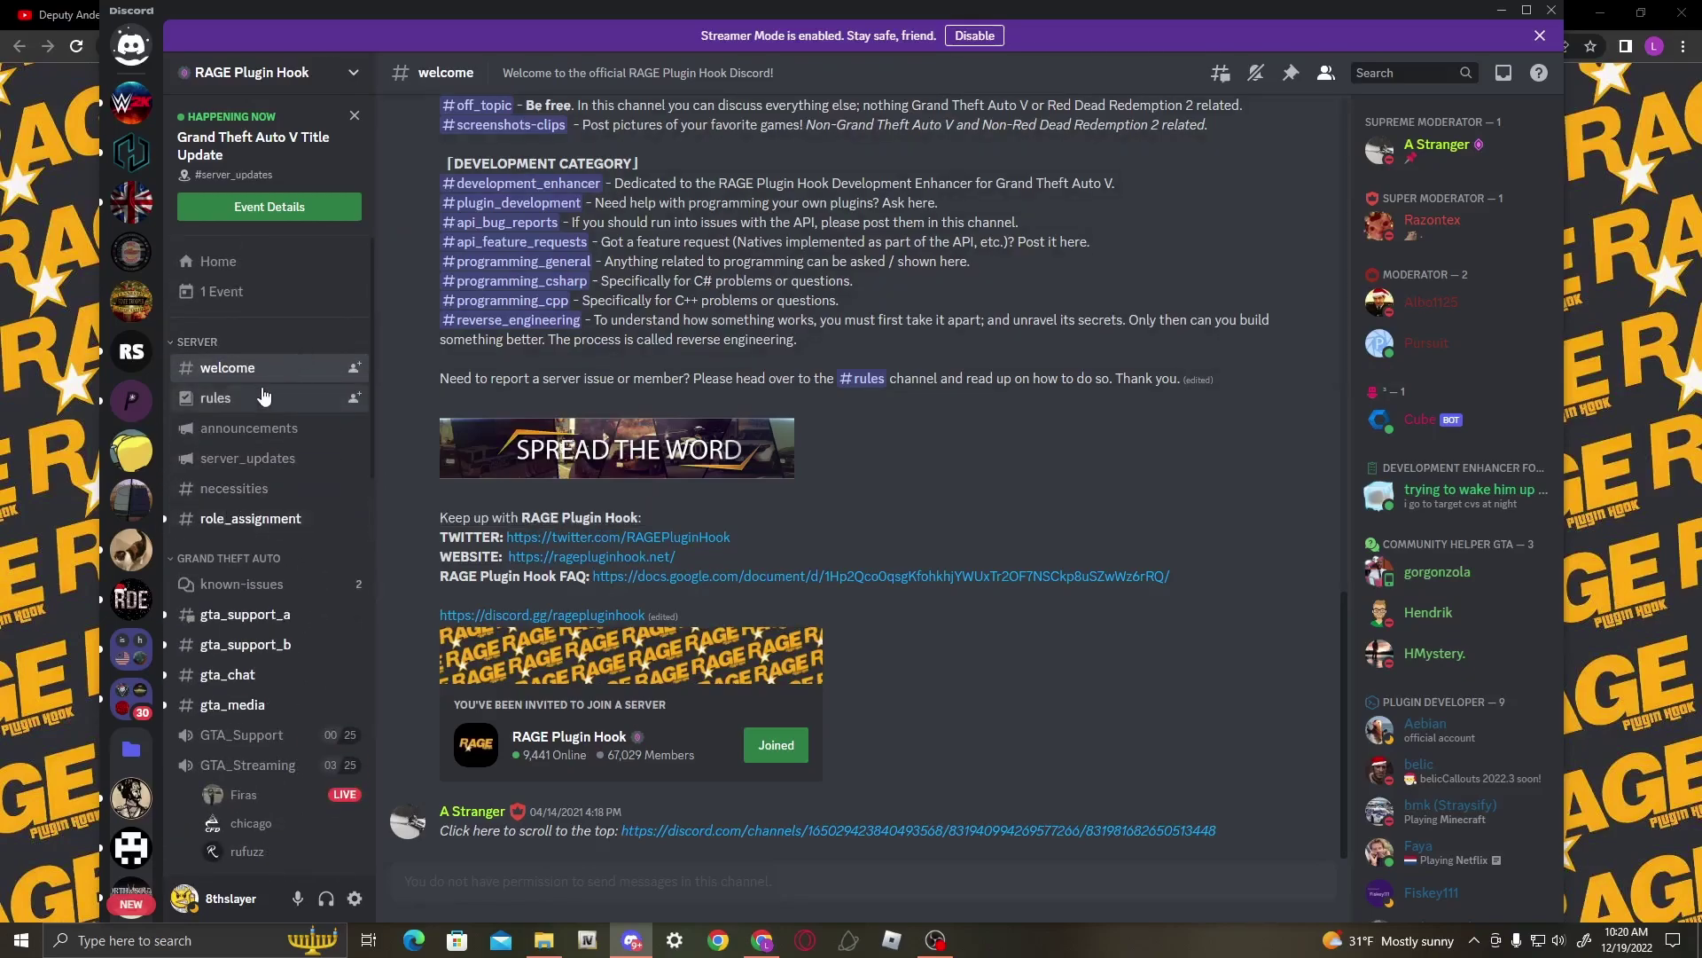
{"action": "scroll", "coordinate": [258, 456], "scroll_direction": "down", "scroll_amount": 4}
{"action": "scroll", "coordinate": [257, 450], "scroll_direction": "down", "scroll_amount": 5}
{"action": "scroll", "coordinate": [243, 582], "scroll_direction": "up", "scroll_amount": 10}
- Scroll #necessities to the RAGEPluginHook_1_102_1322_16448.zip post, then return to the RAGE Plugin Hook tab
{"action": "left_click", "coordinate": [257, 488]}
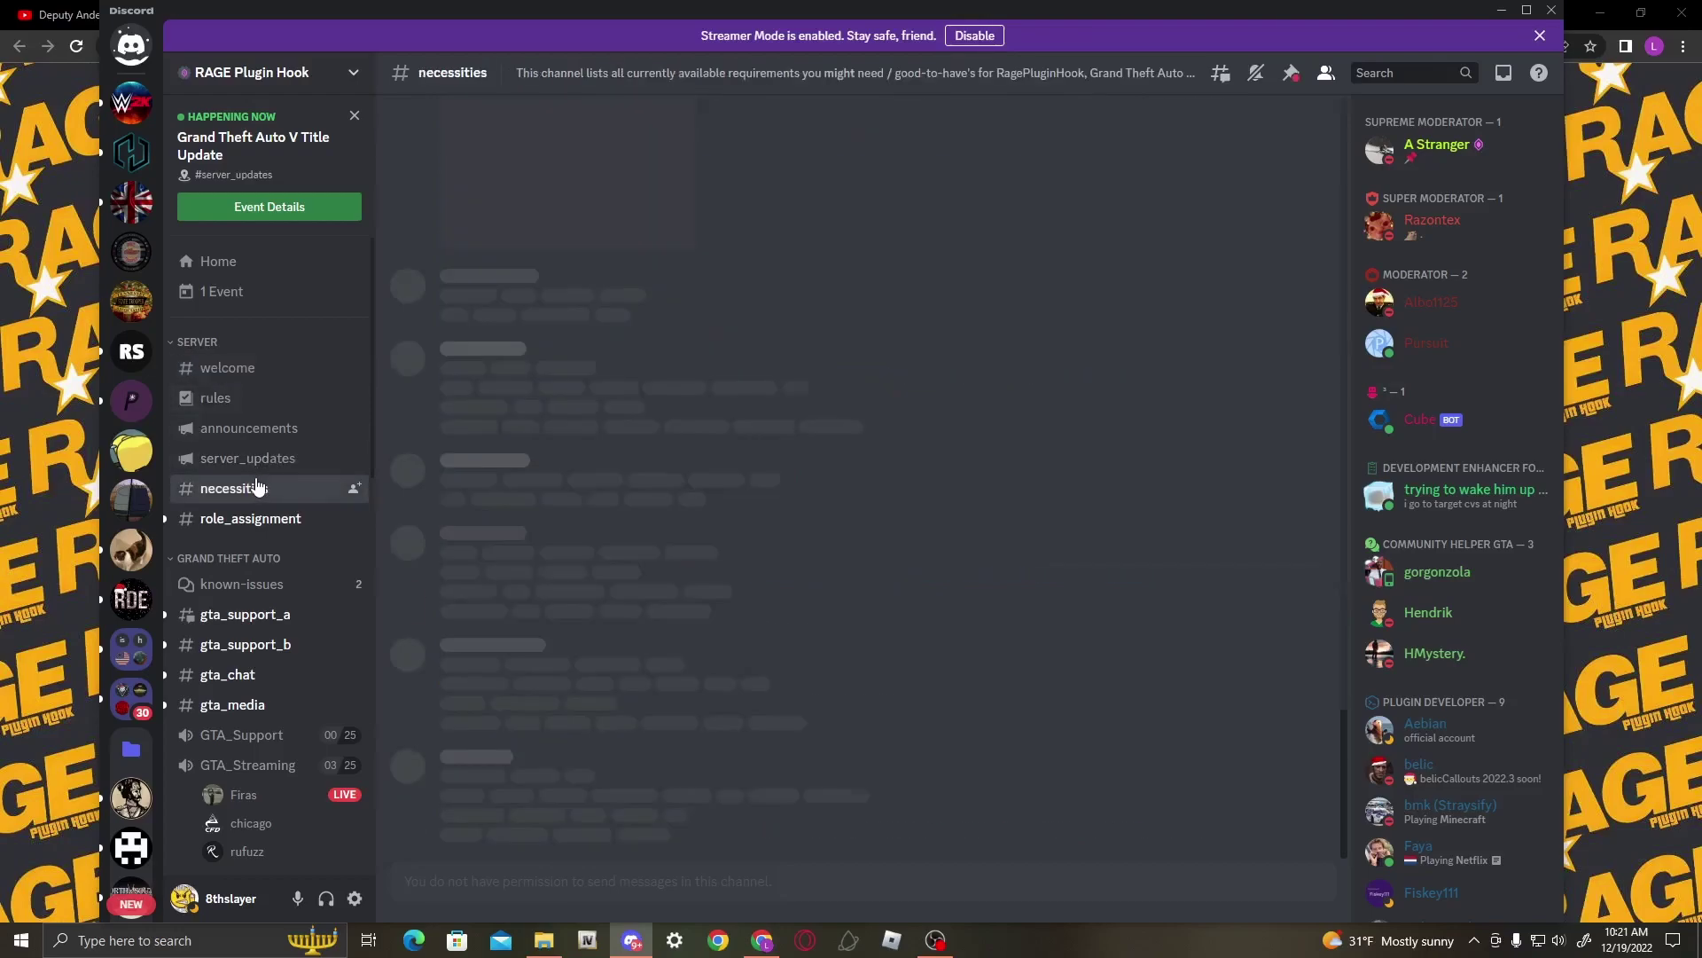
{"action": "scroll", "coordinate": [704, 525], "scroll_direction": "up", "scroll_amount": 15}
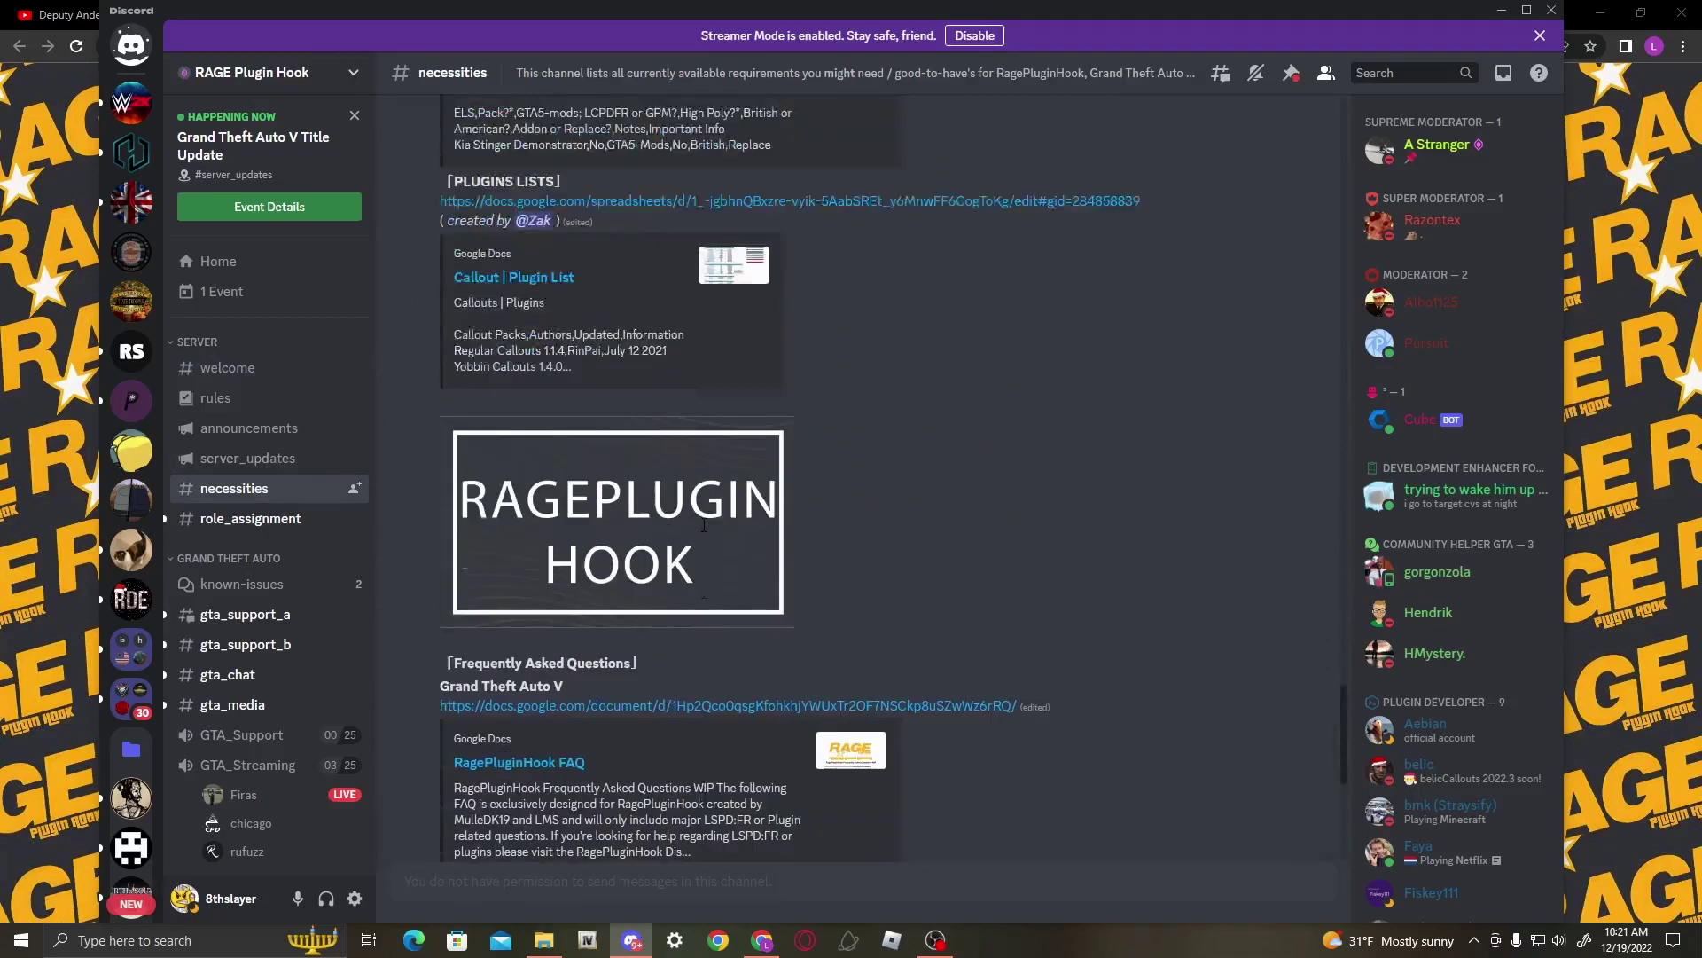
{"action": "scroll", "coordinate": [667, 341], "scroll_direction": "up", "scroll_amount": 12}
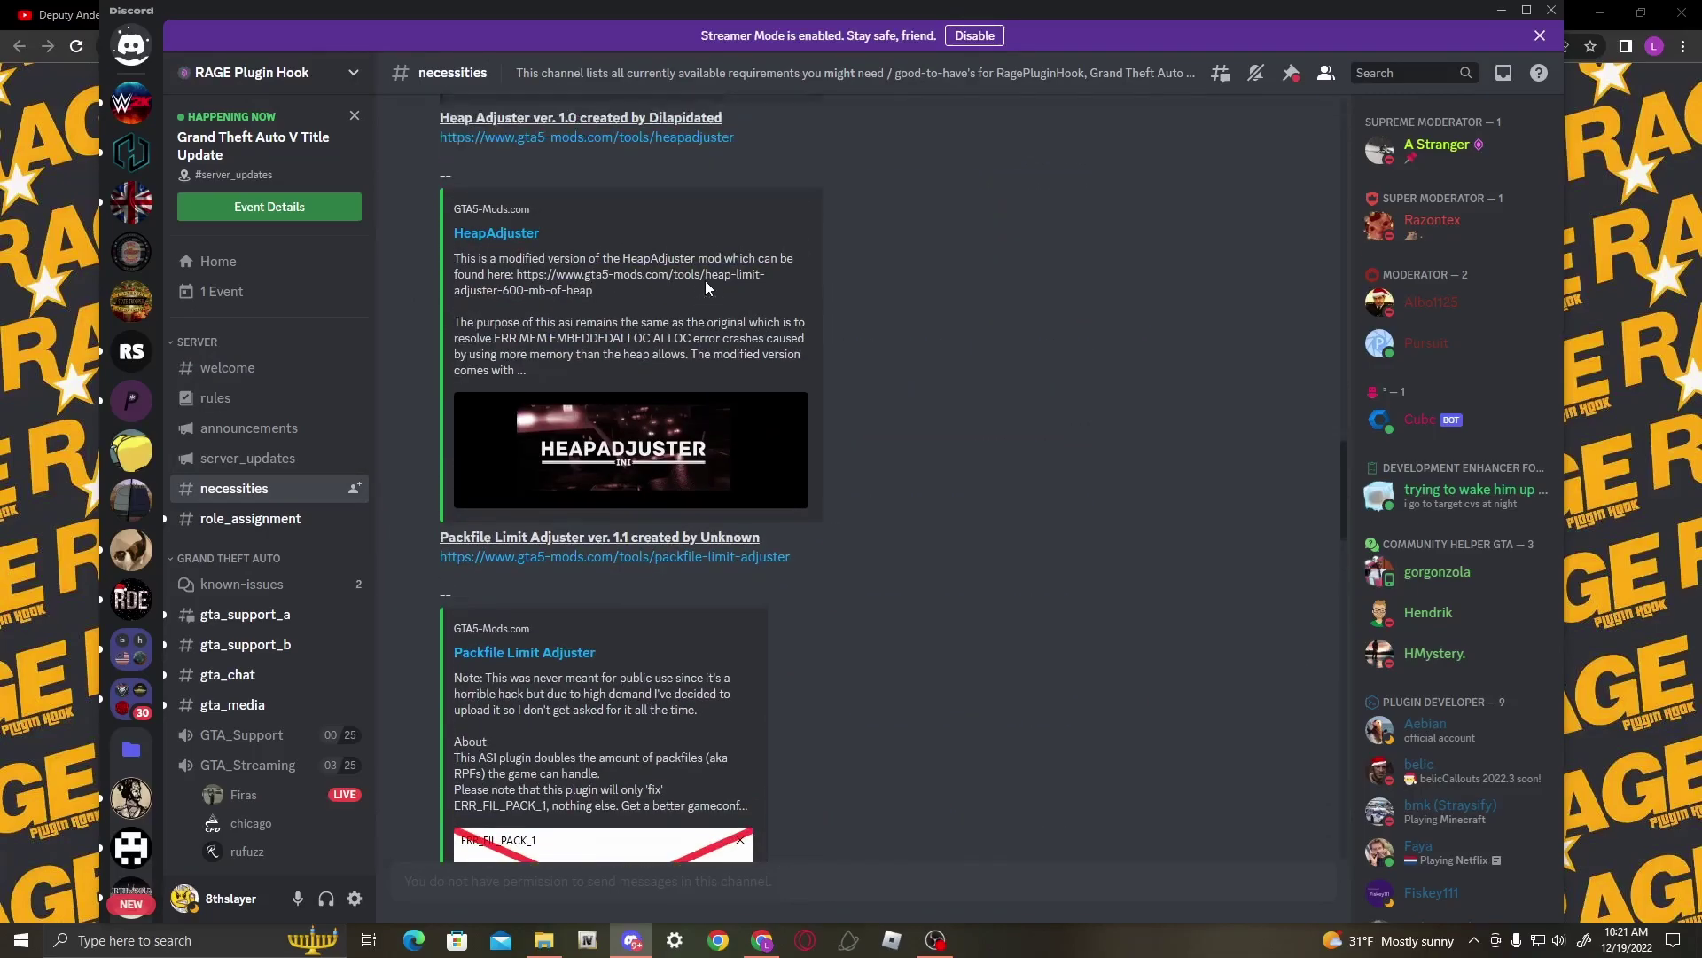
{"action": "scroll", "coordinate": [858, 317], "scroll_direction": "up", "scroll_amount": 8}
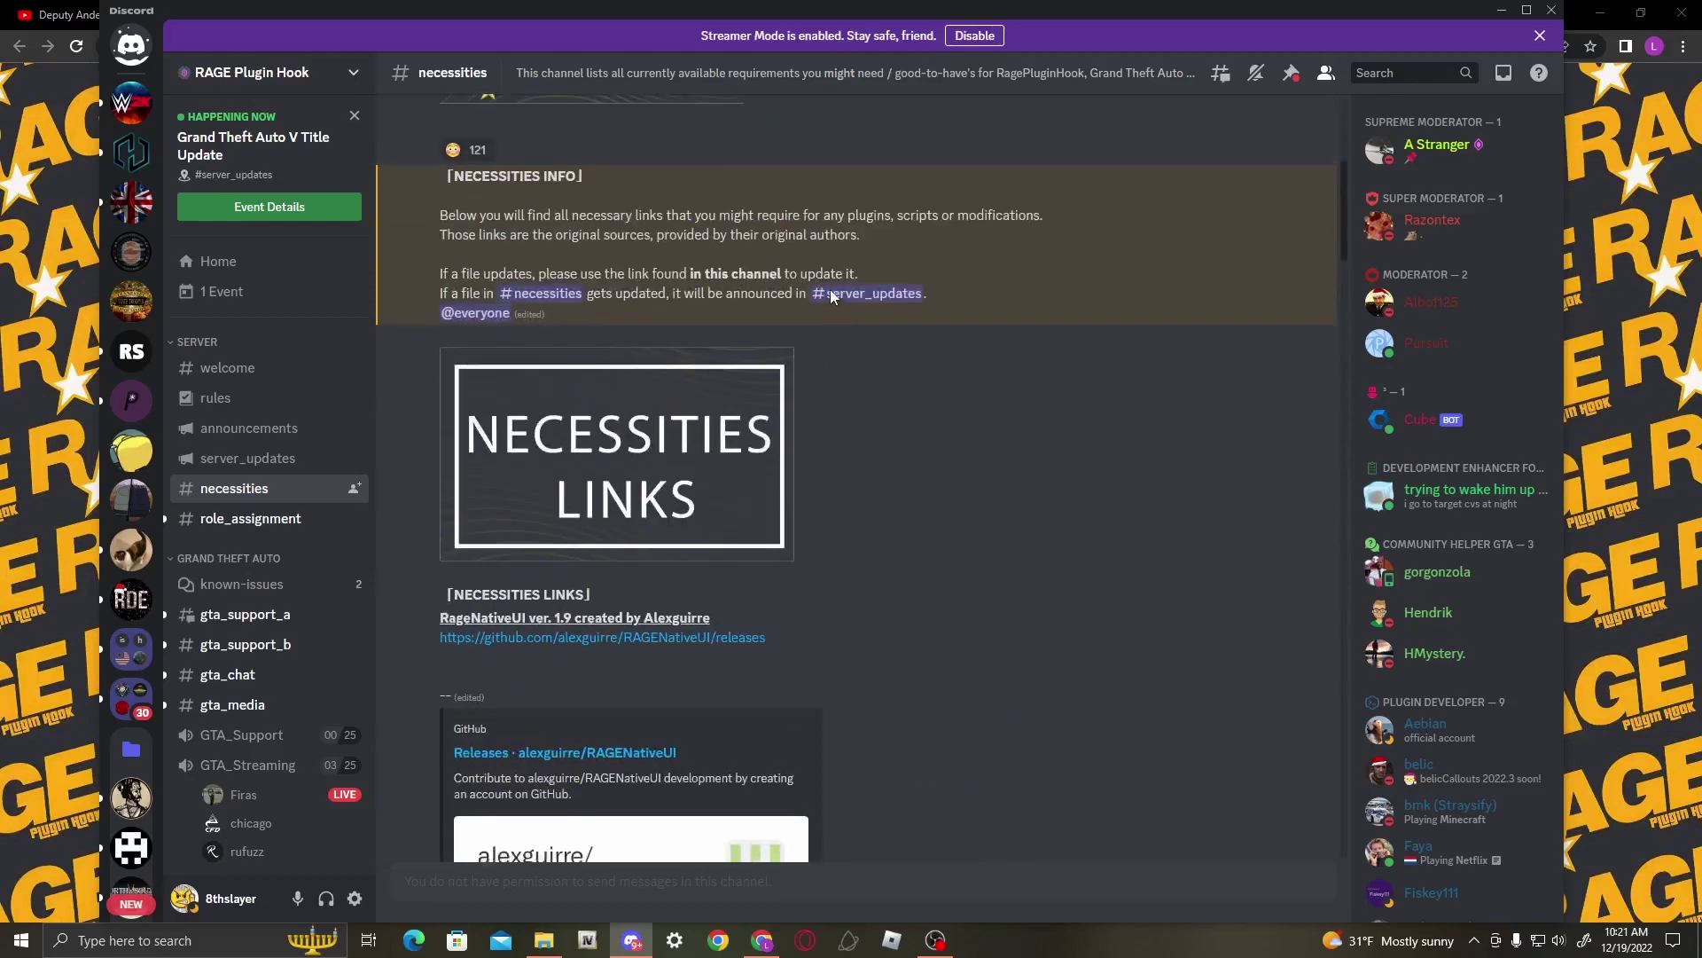
{"action": "scroll", "coordinate": [778, 338], "scroll_direction": "down", "scroll_amount": 4}
{"action": "scroll", "coordinate": [776, 328], "scroll_direction": "down", "scroll_amount": 15}
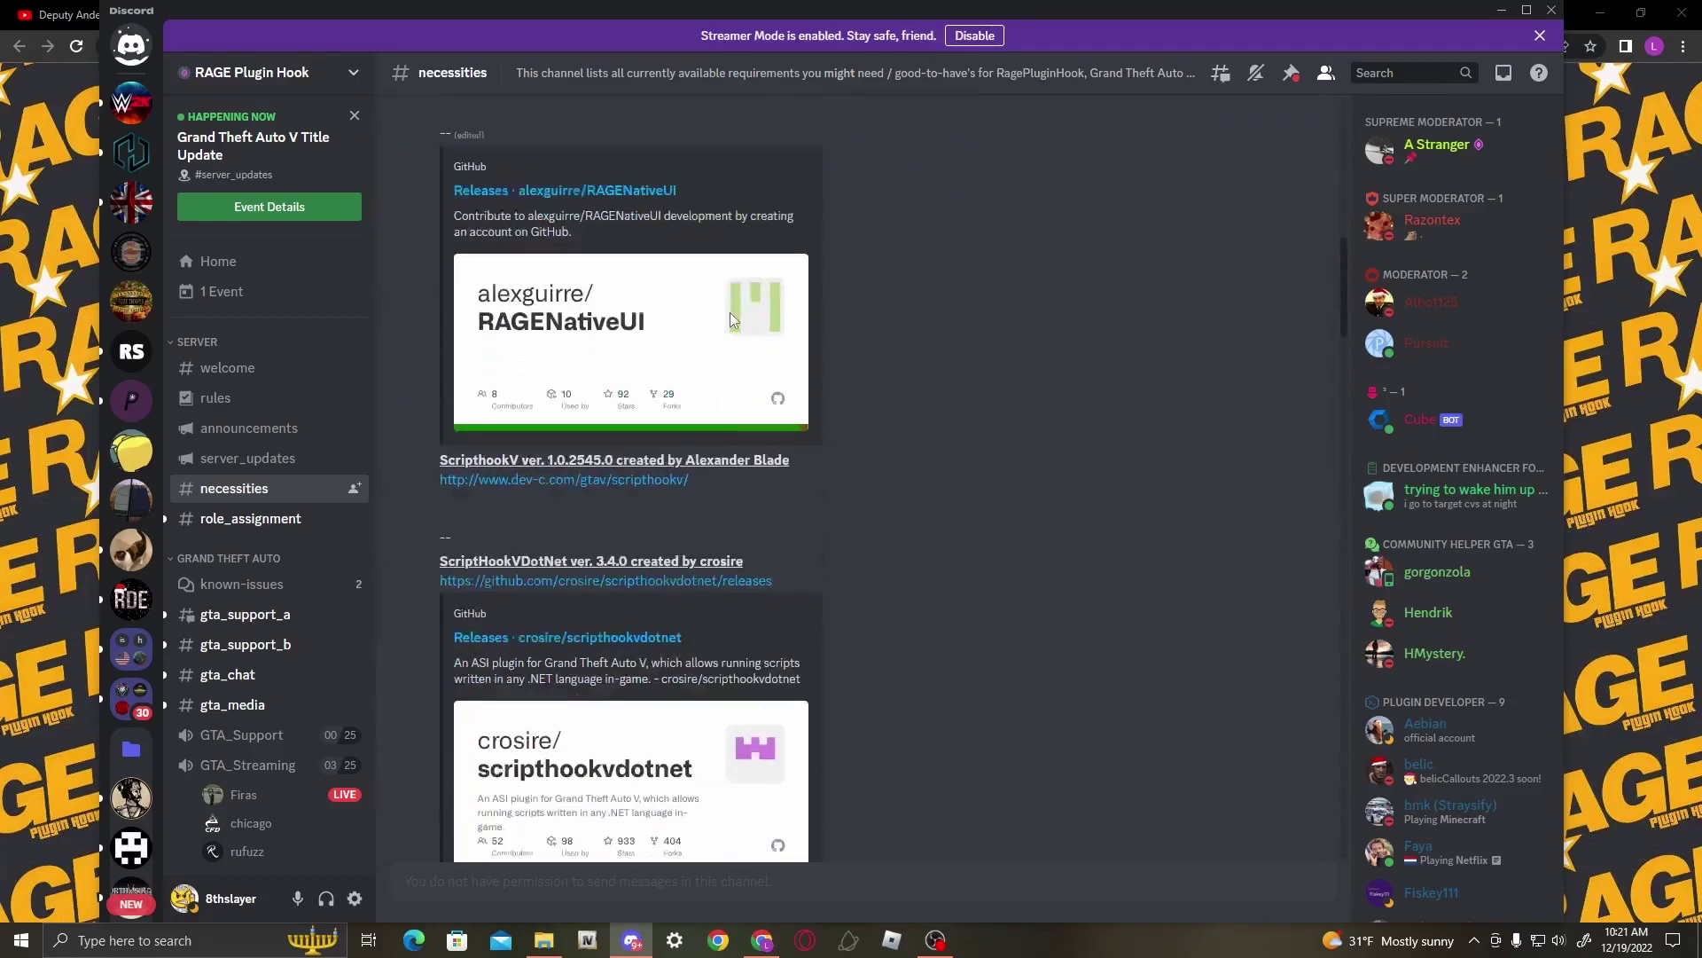
{"action": "scroll", "coordinate": [736, 259], "scroll_direction": "down", "scroll_amount": 15}
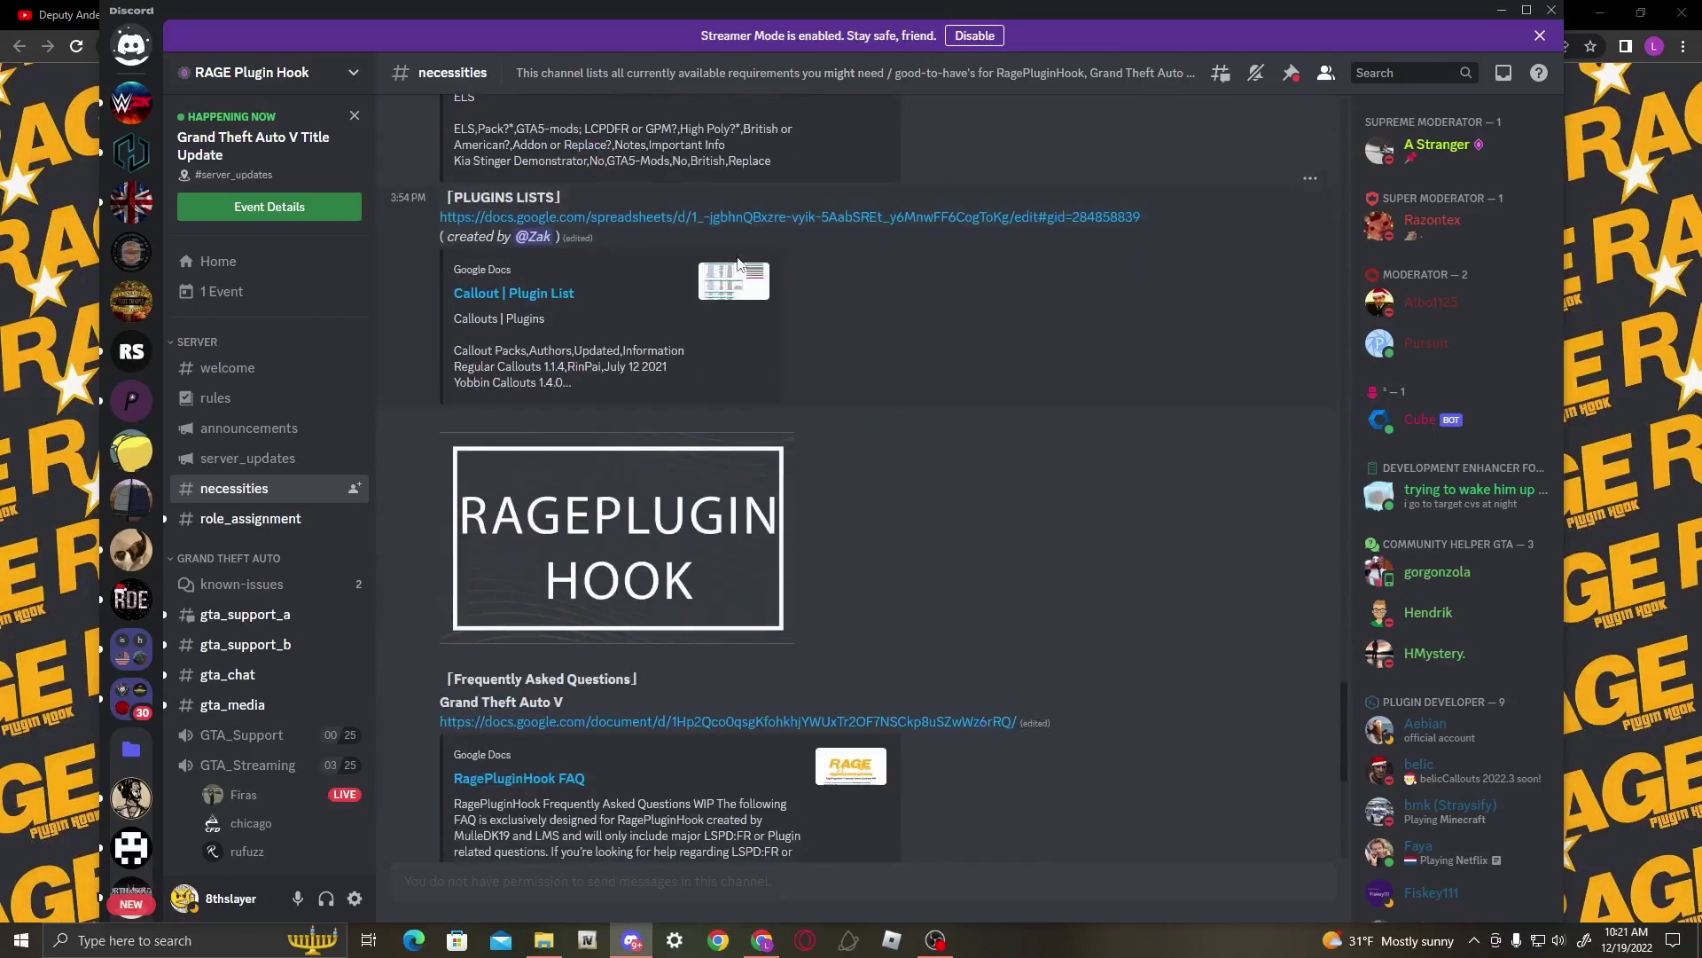
{"action": "scroll", "coordinate": [737, 263], "scroll_direction": "down", "scroll_amount": 8}
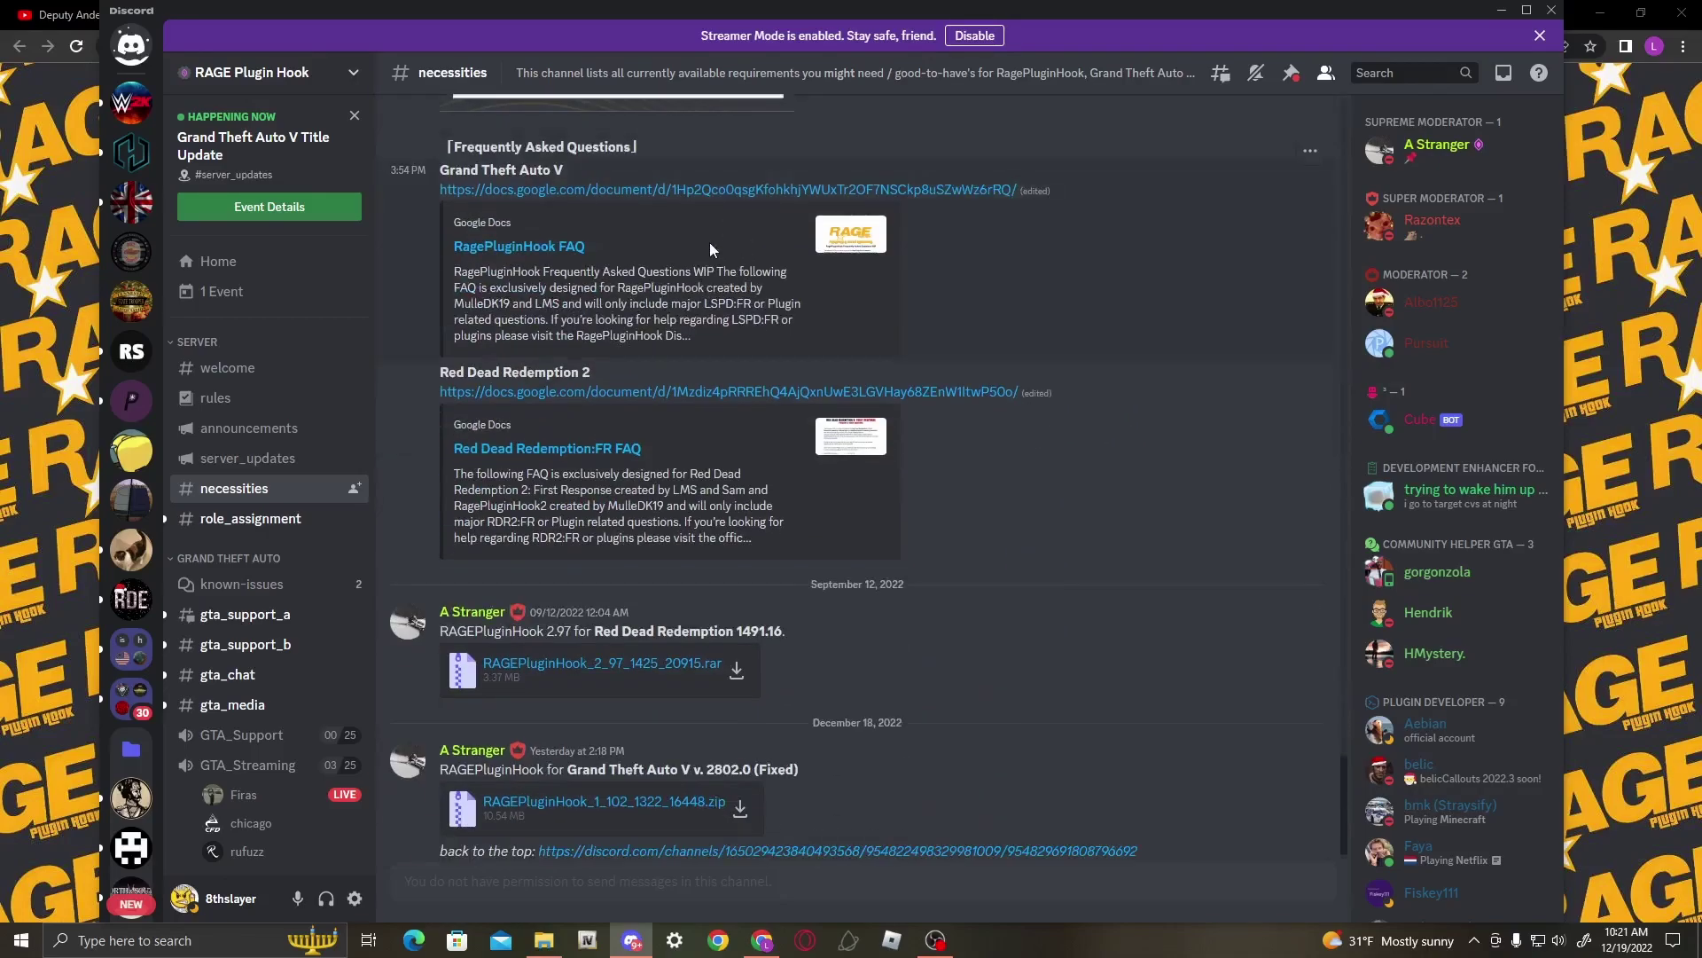
{"action": "scroll", "coordinate": [653, 339], "scroll_direction": "down", "scroll_amount": 1}
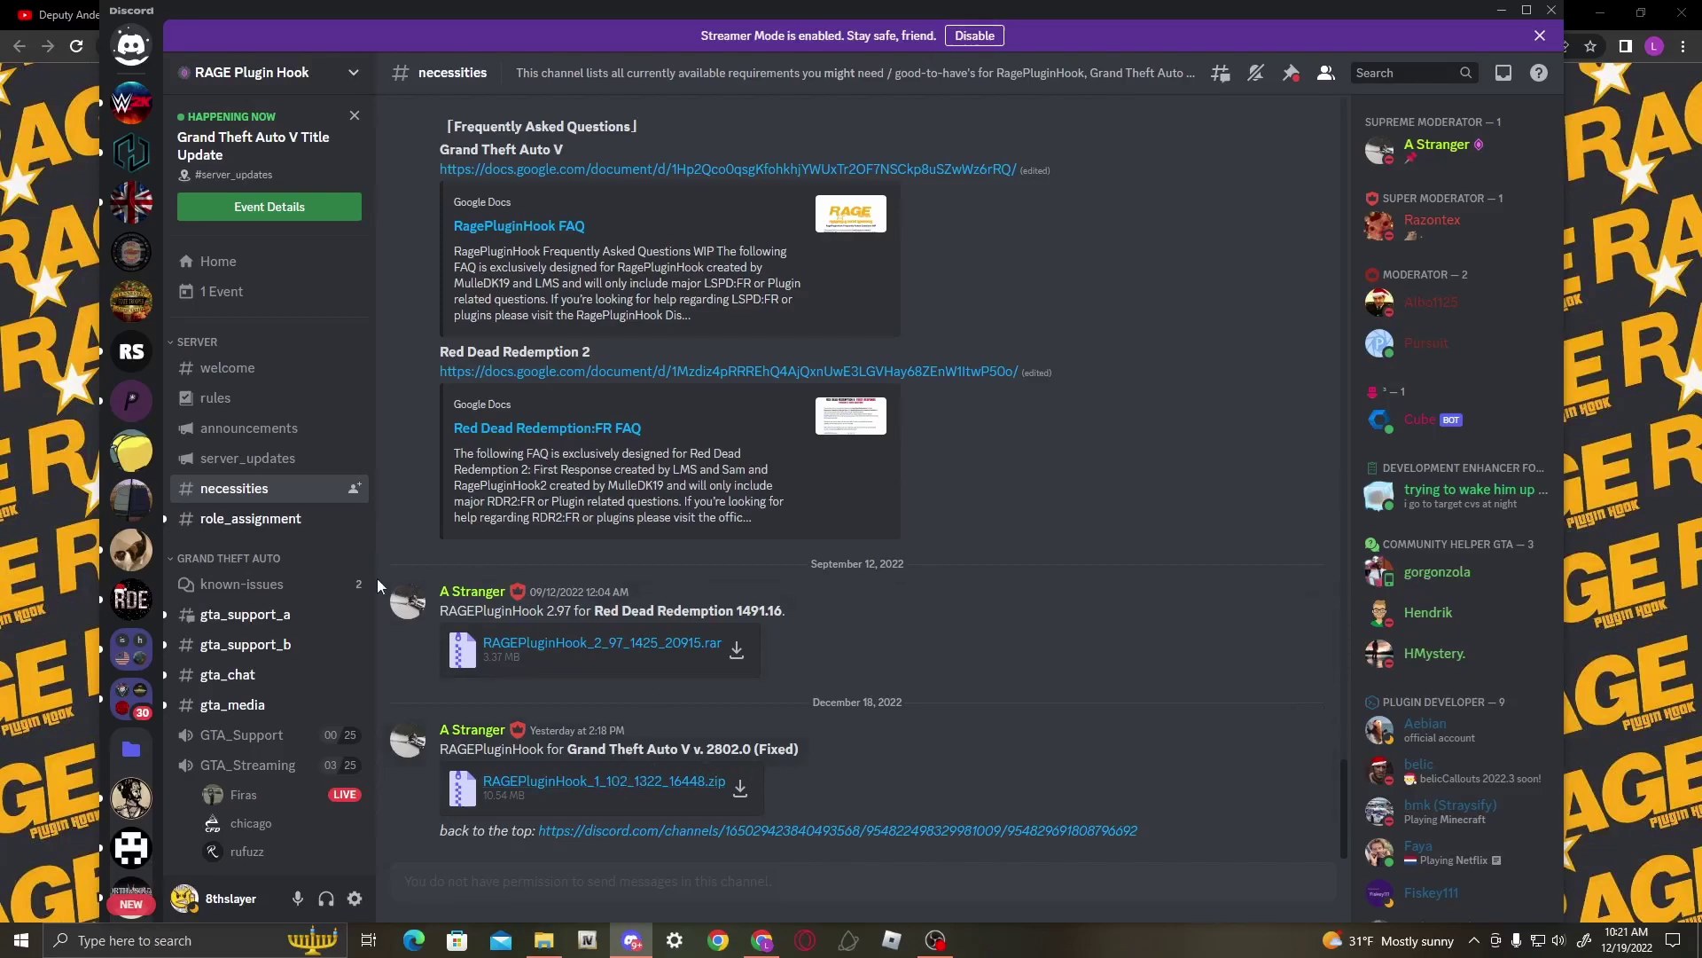
{"action": "left_click", "coordinate": [89, 262]}
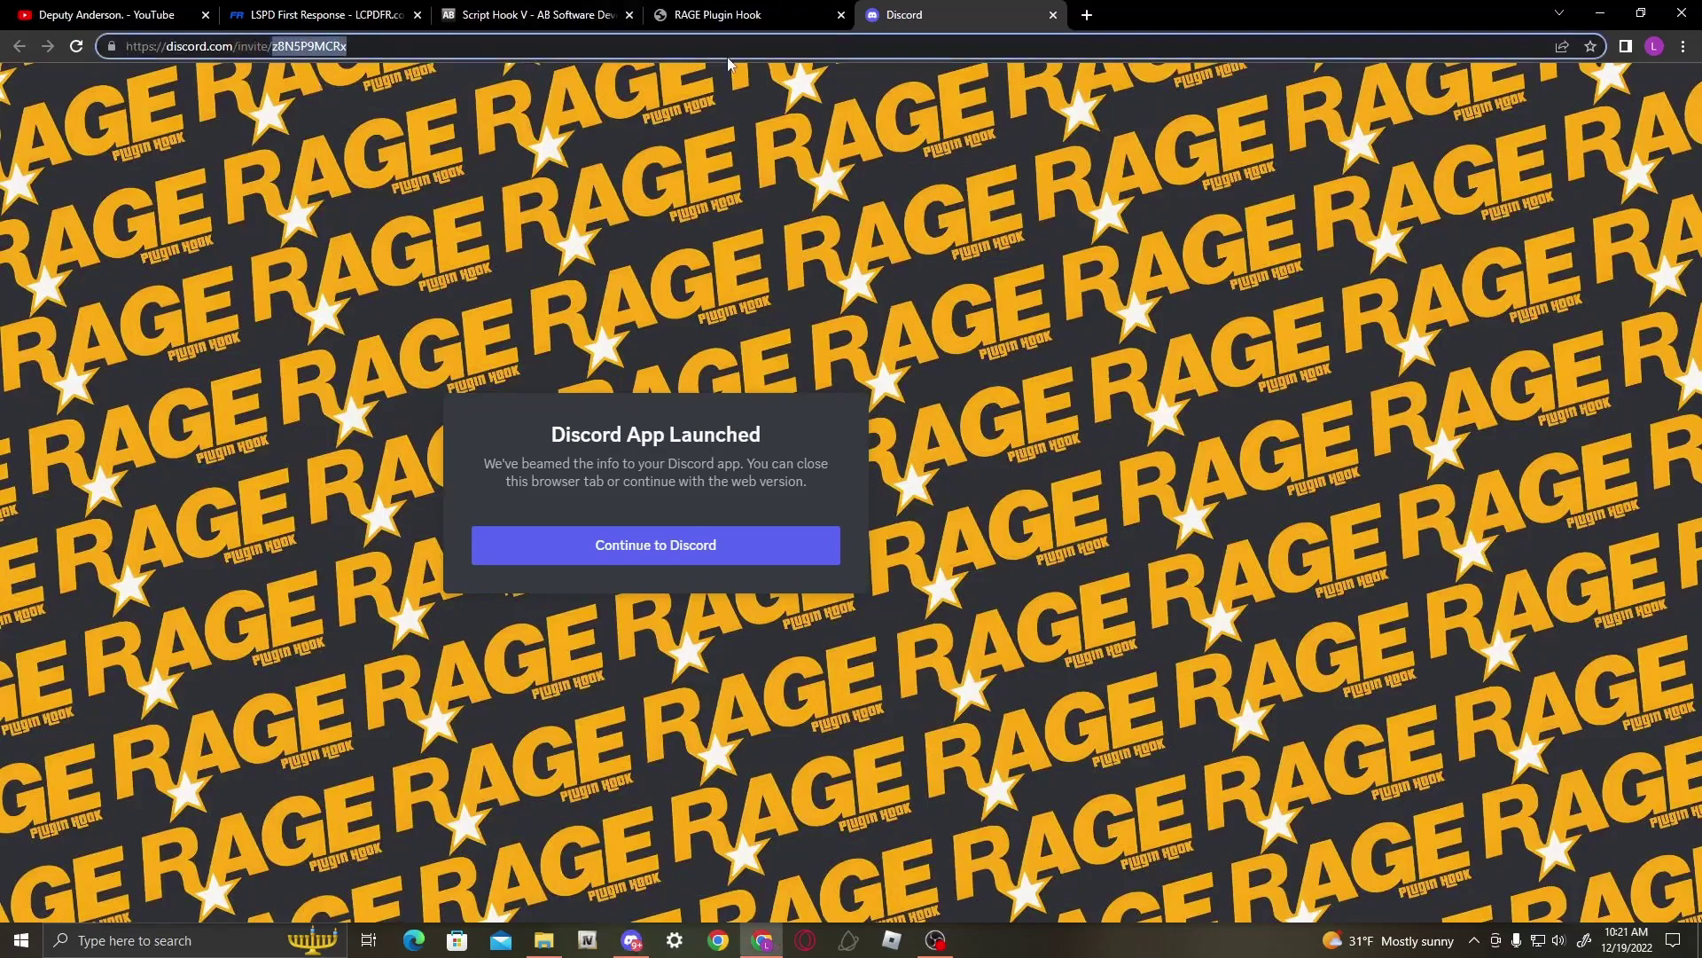
{"action": "left_click", "coordinate": [723, 18]}
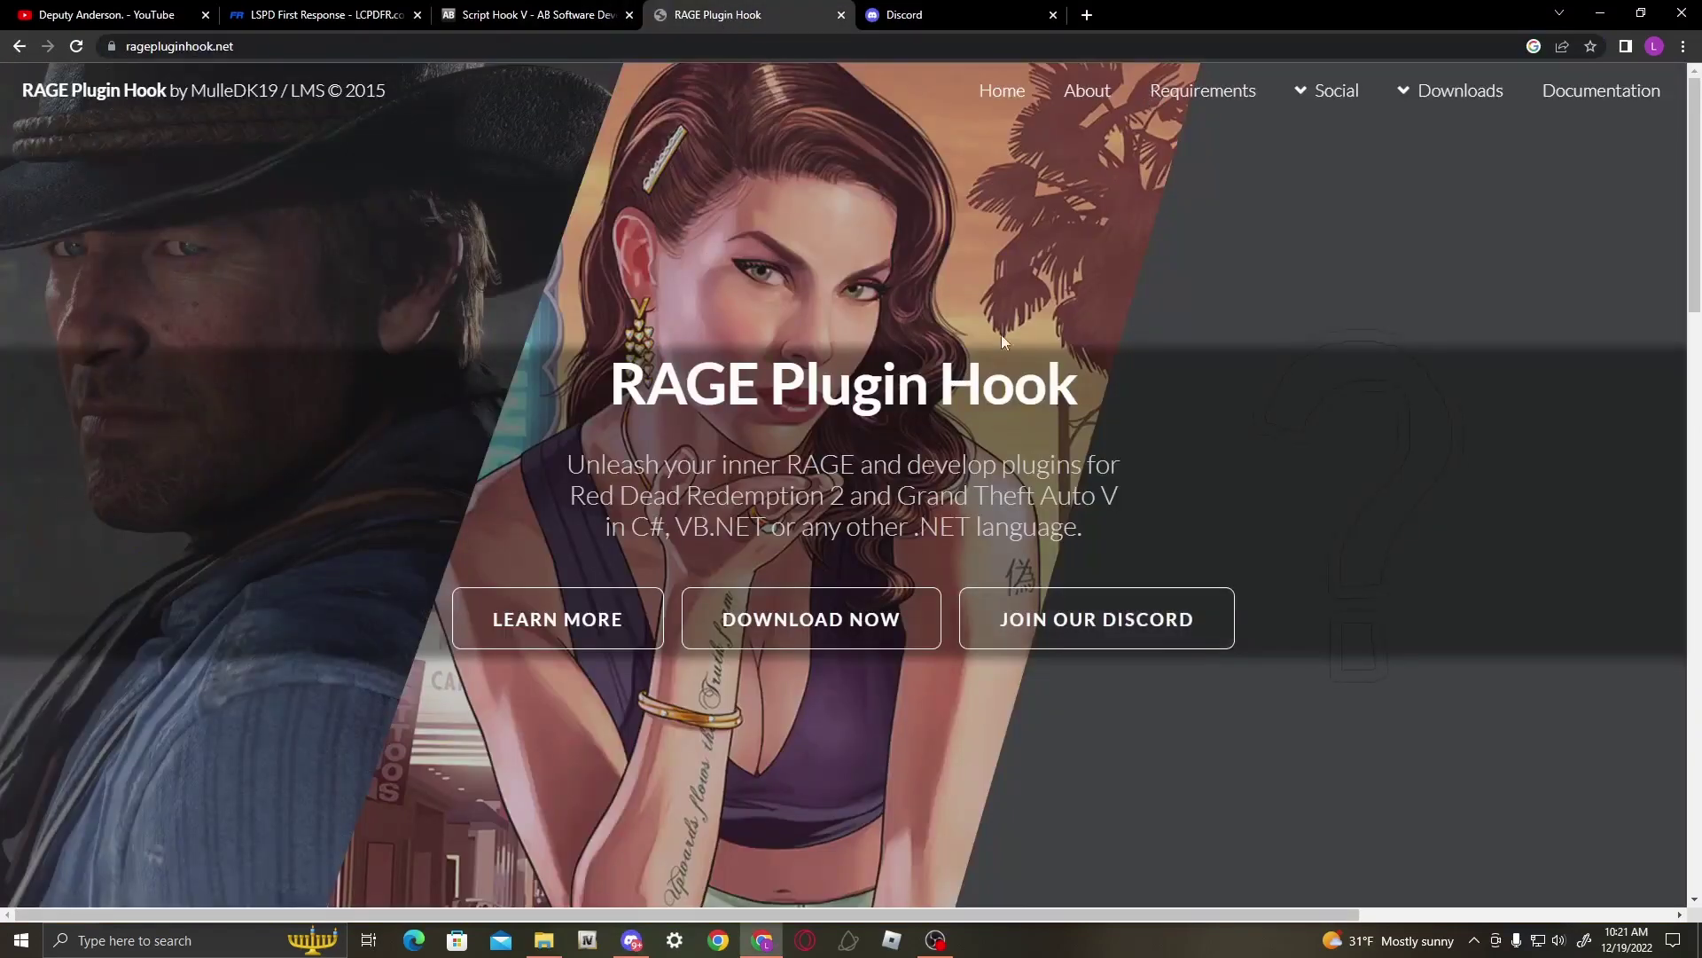
- Show the Grand Theft Auto V (Legacy) downloads, topping out at 1.87.1293.16189, then return to Discord
{"action": "left_click", "coordinate": [777, 634]}
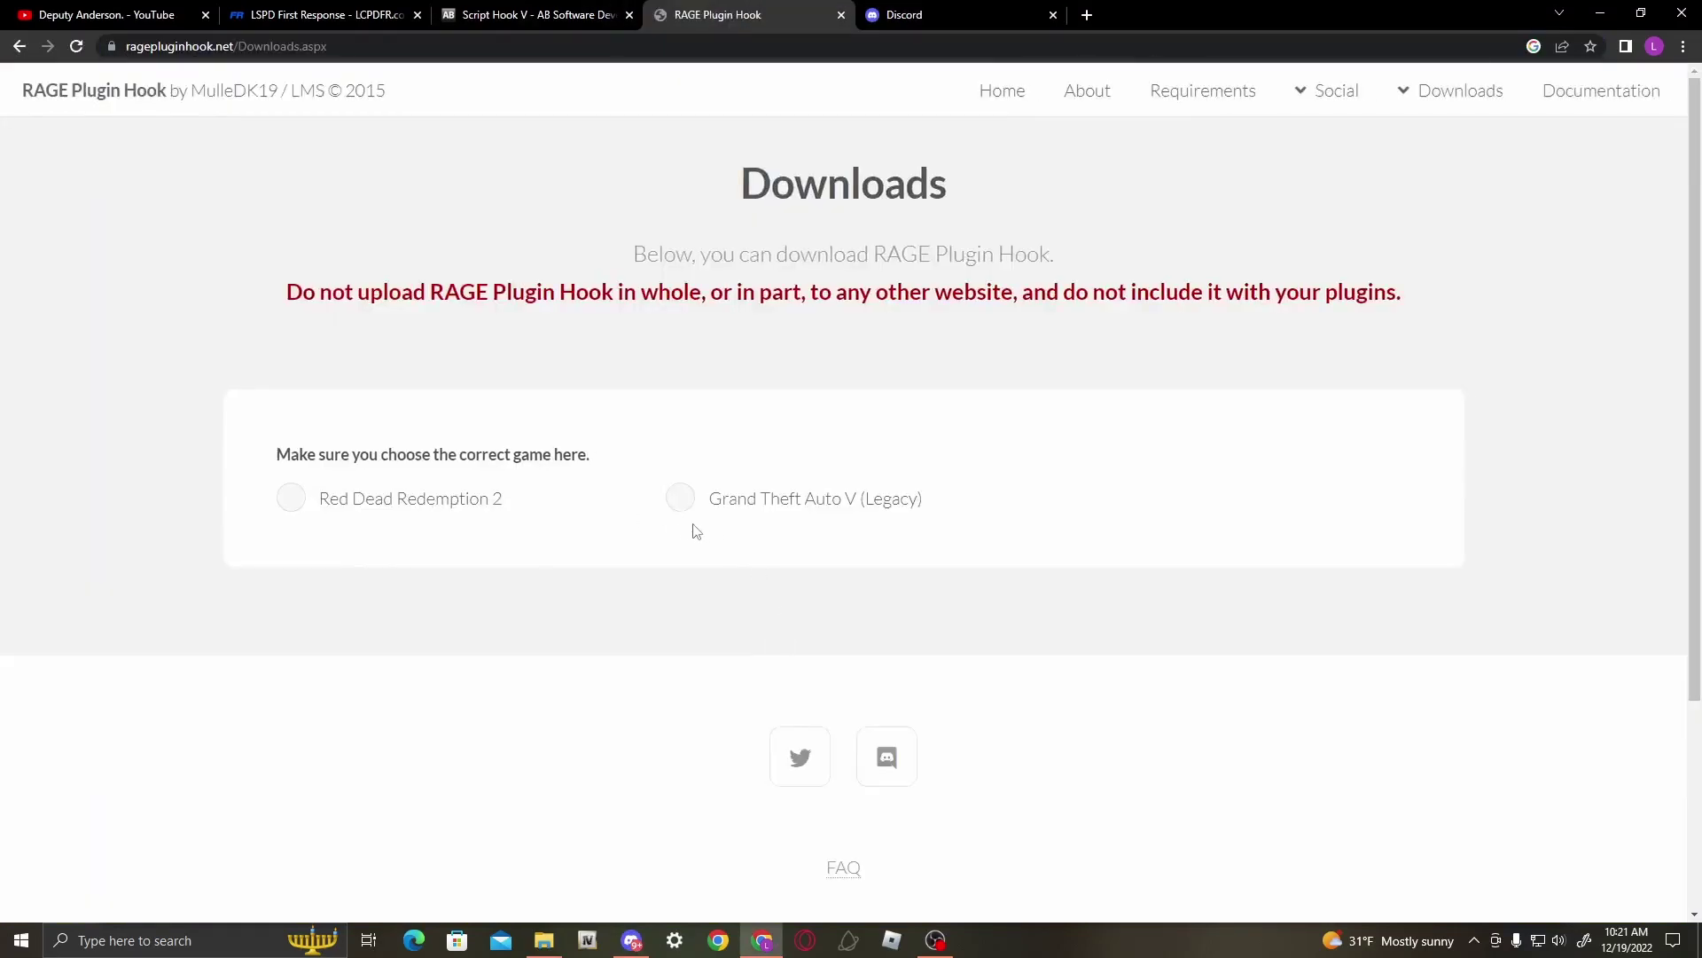
{"action": "left_click", "coordinate": [714, 505]}
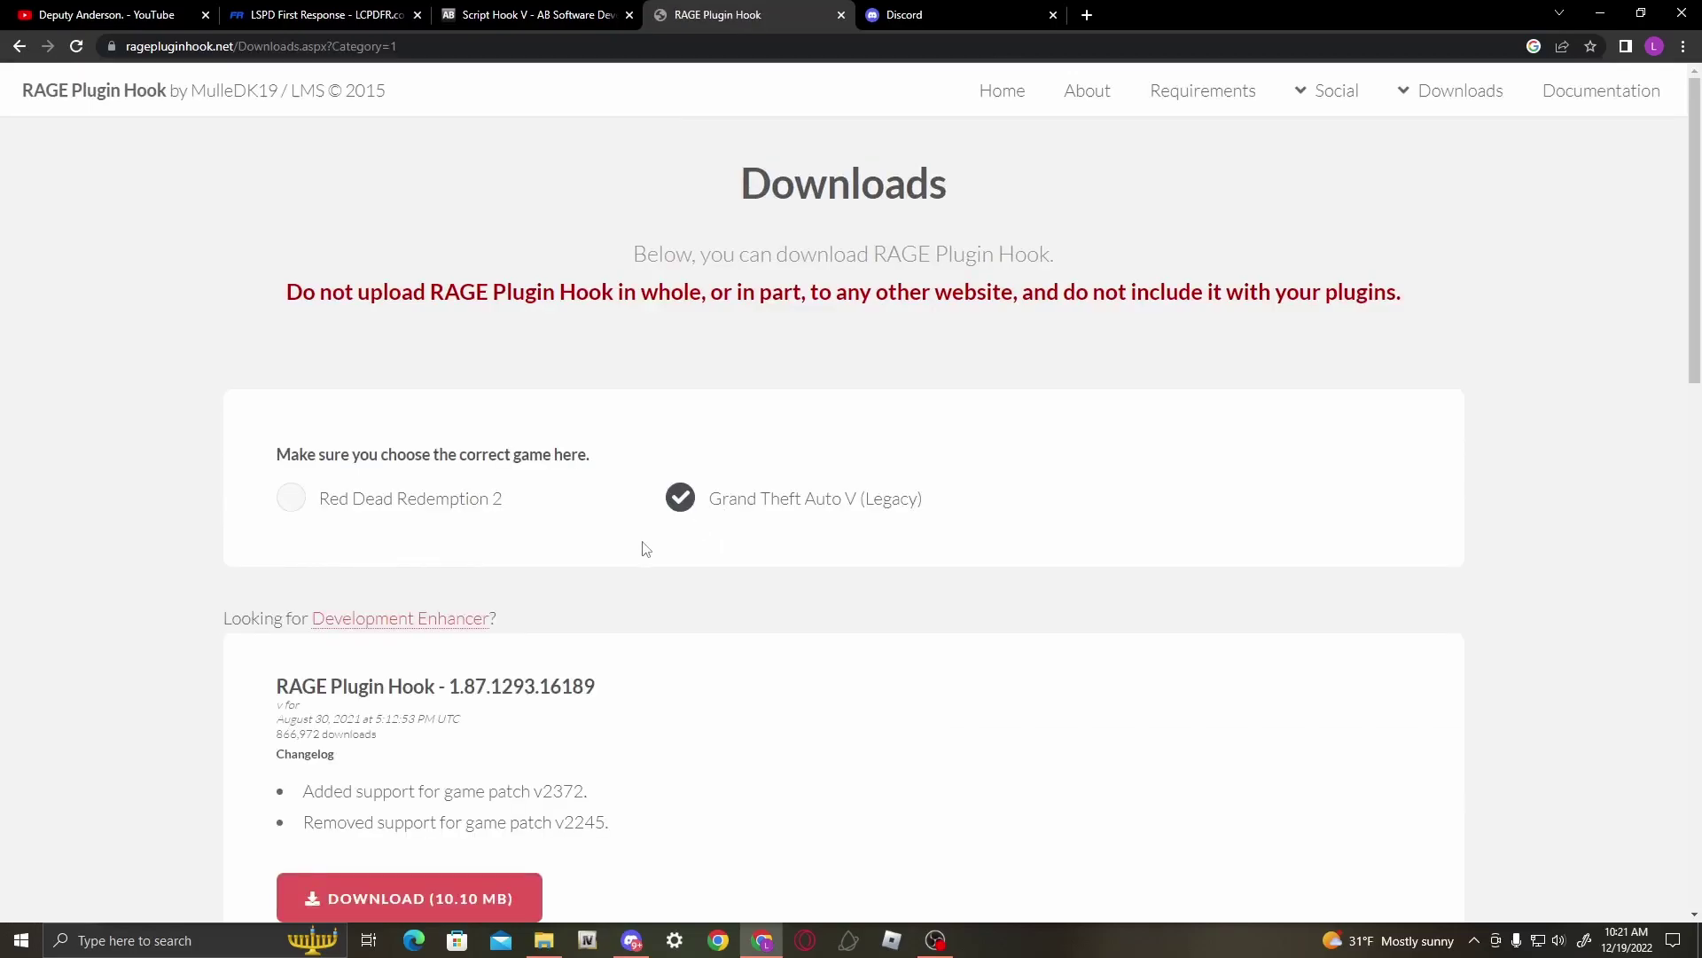
{"action": "scroll", "coordinate": [646, 548], "scroll_direction": "down", "scroll_amount": 3}
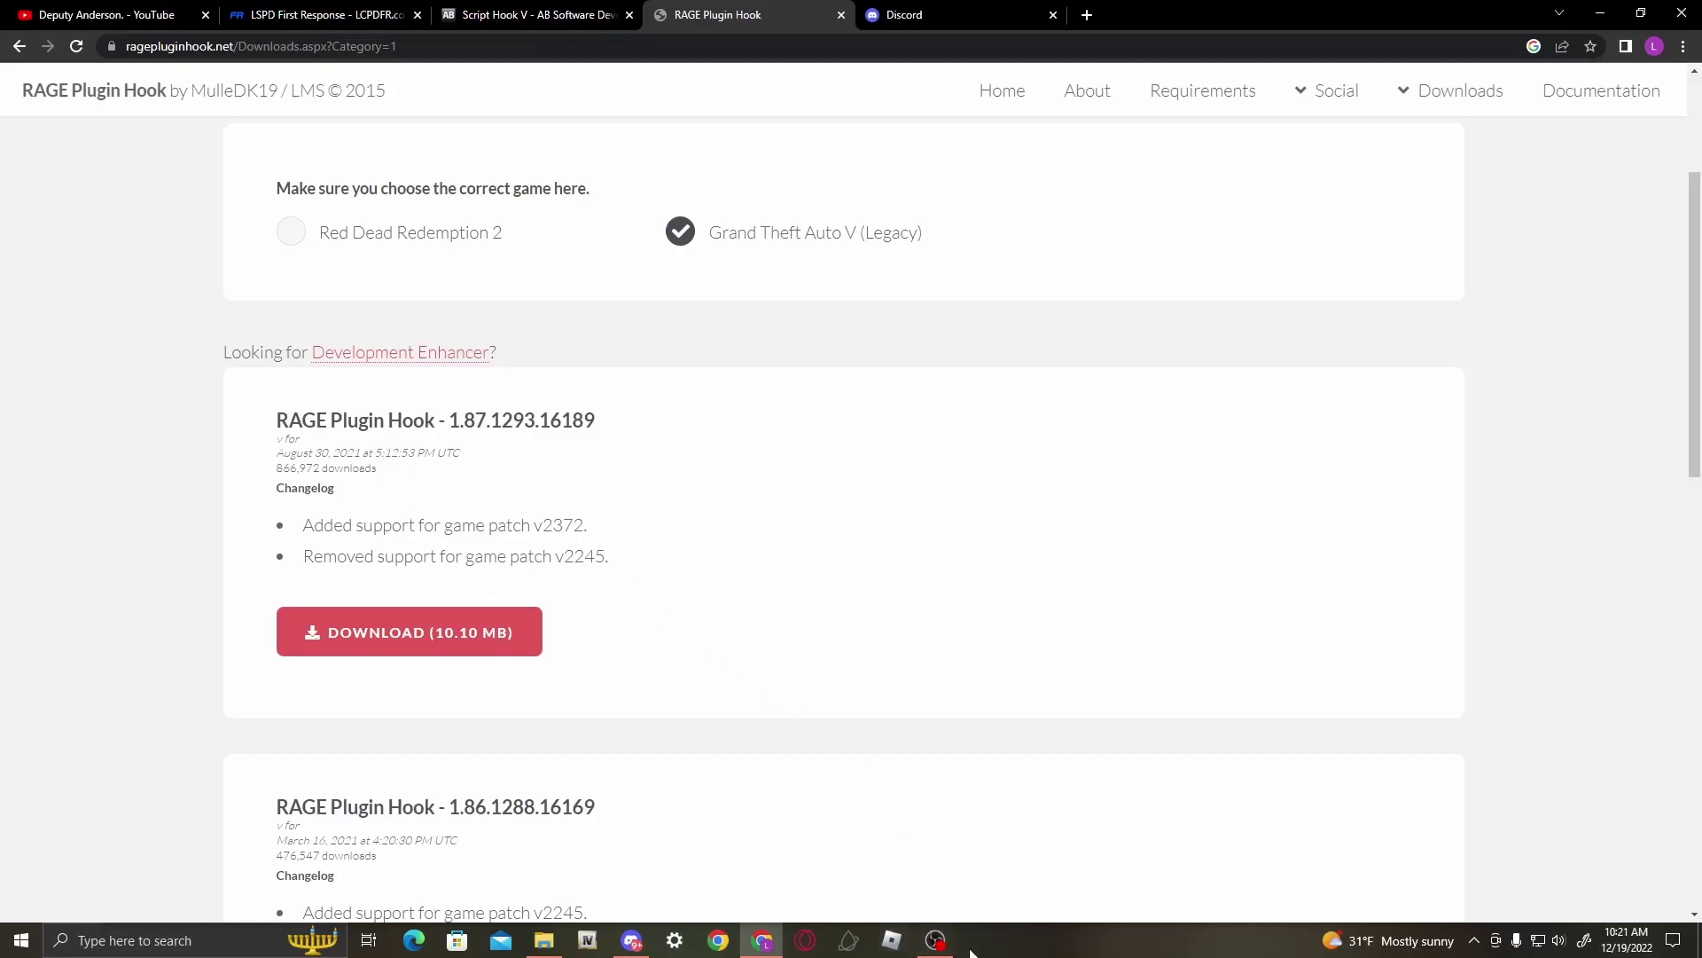
{"action": "left_click", "coordinate": [632, 941]}
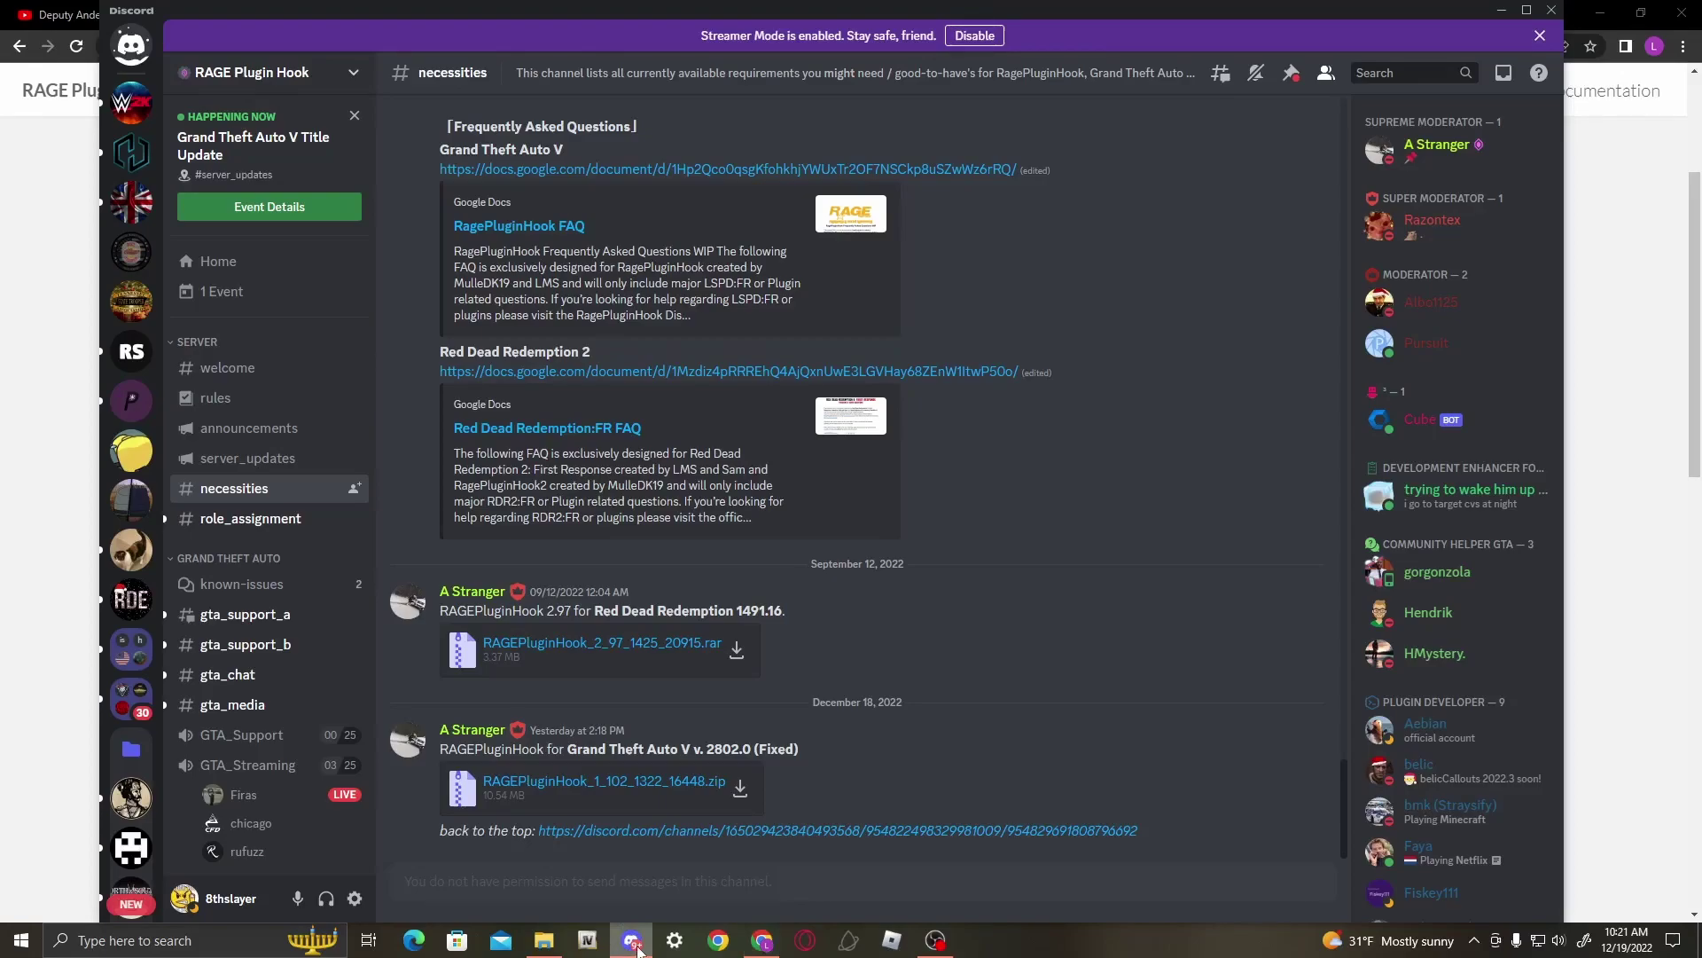
- Download RAGEPluginHook_1_102_1322_16448.zip past the dangerous-download warning and open it
{"action": "left_click", "coordinate": [747, 794]}
{"action": "left_click", "coordinate": [957, 536]}
{"action": "left_click", "coordinate": [744, 791]}
{"action": "left_click", "coordinate": [821, 539]}
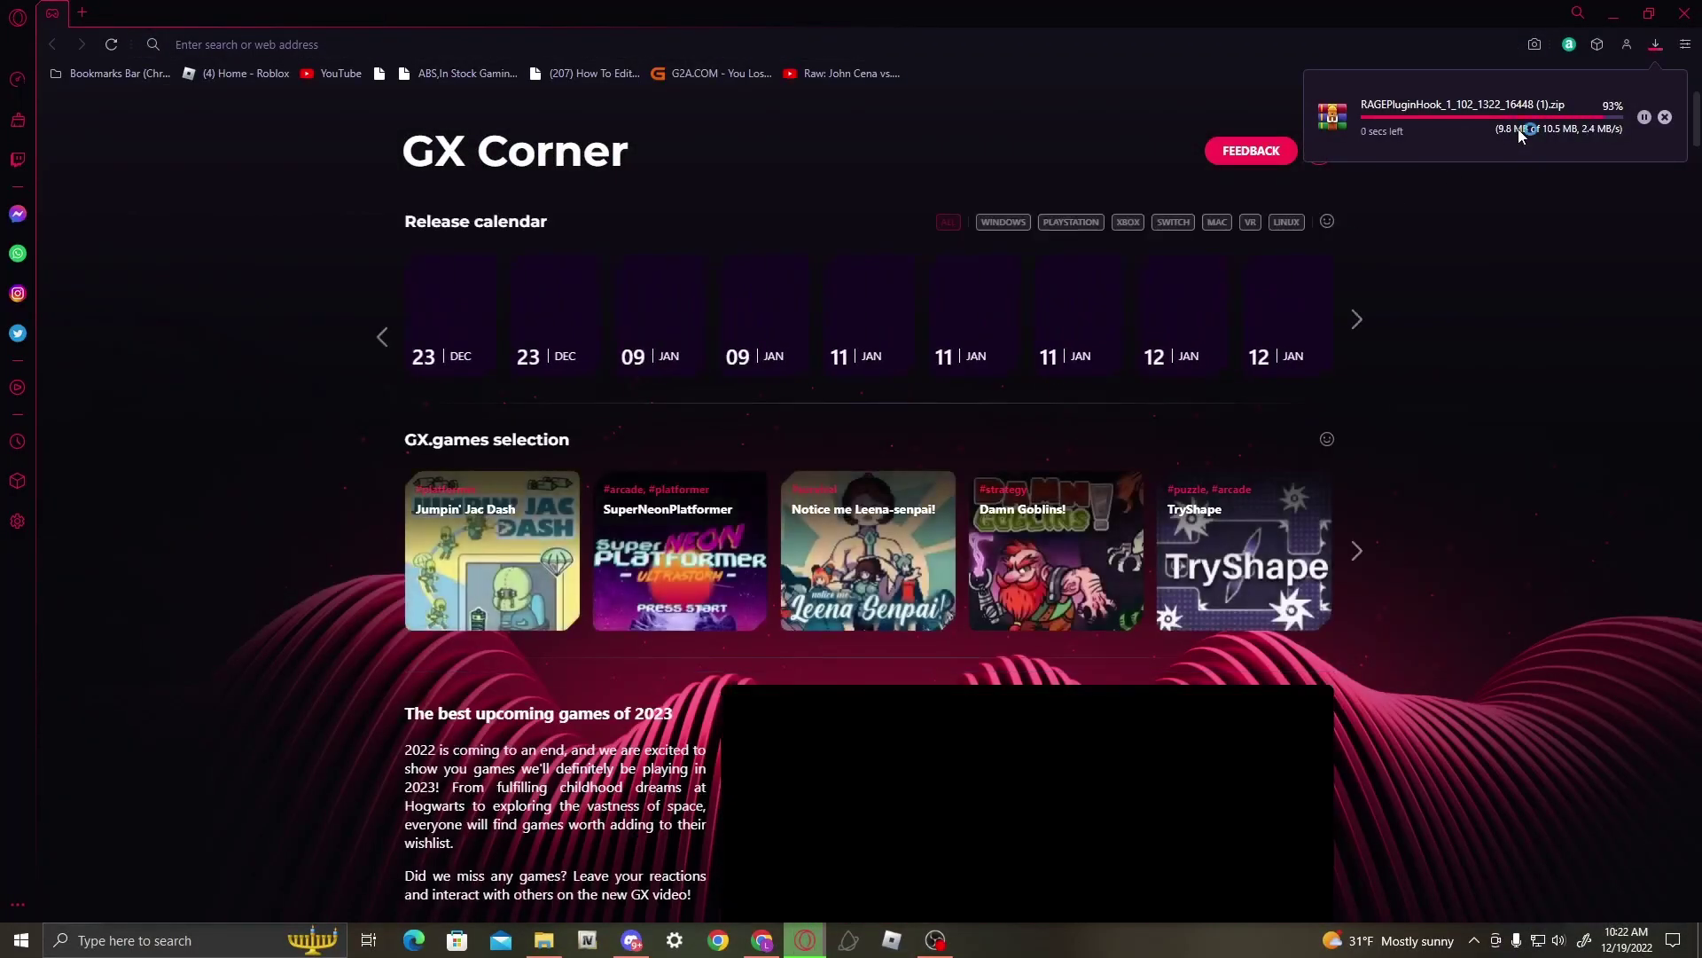
{"action": "left_click", "coordinate": [1444, 131]}
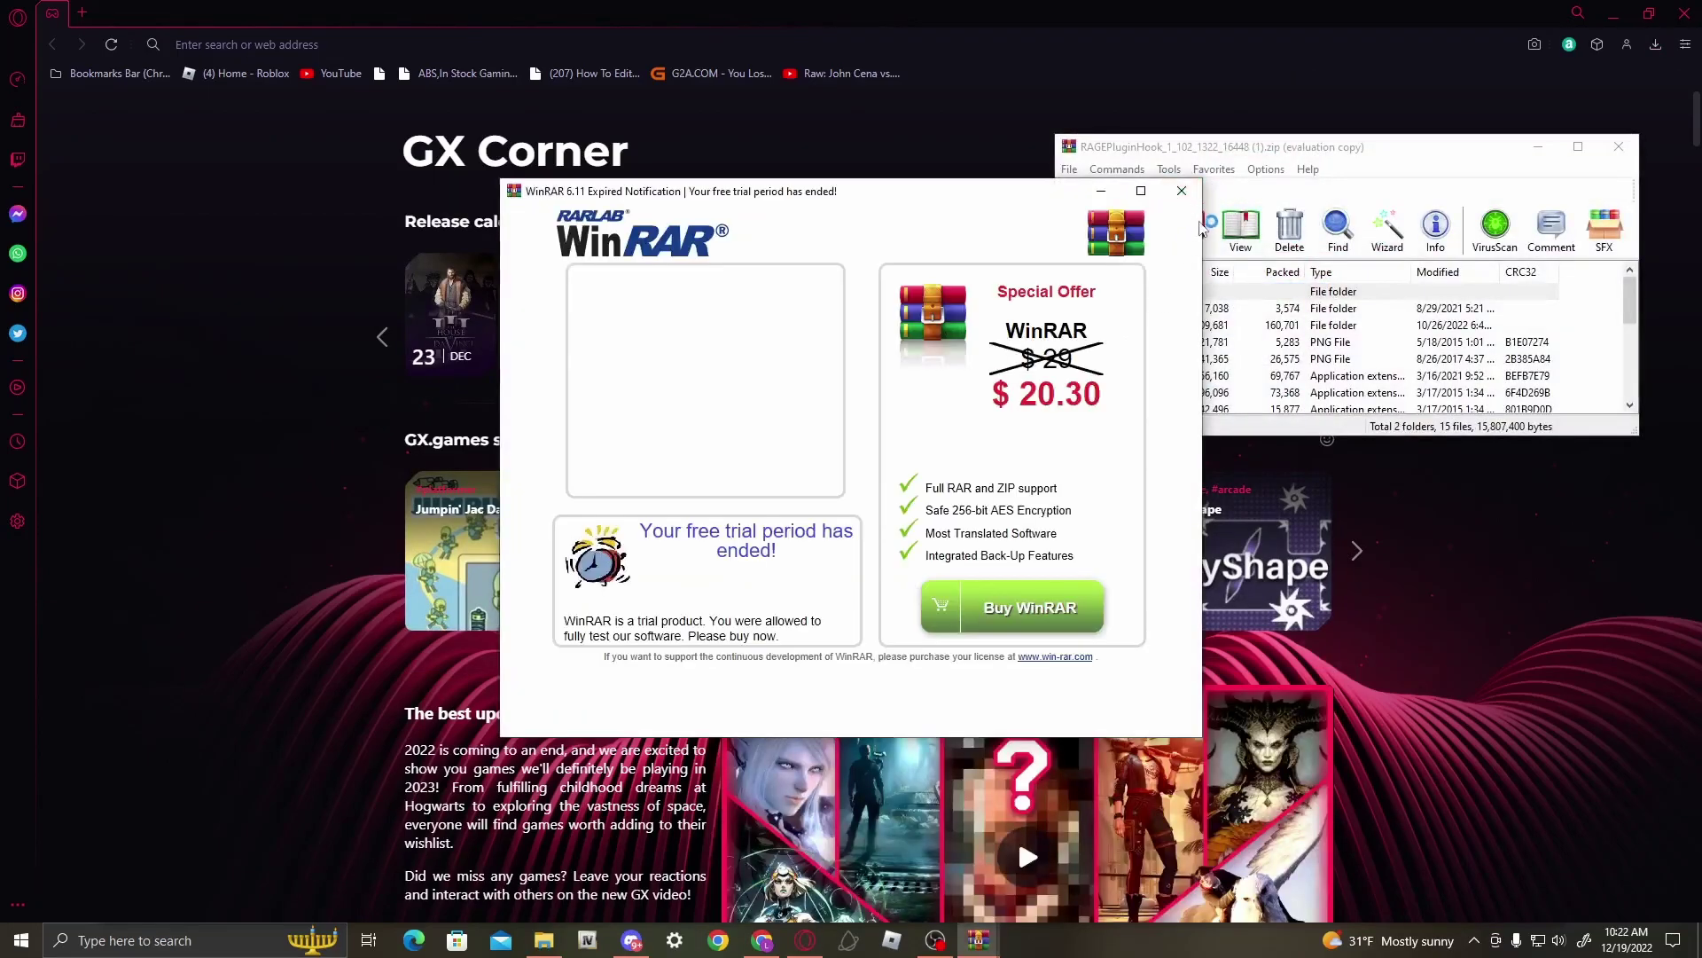
- Select every RAGEPluginHook archive file except RPH_Readme.txt
{"action": "key", "text": "Escape"}
{"action": "scroll", "coordinate": [1152, 342], "scroll_direction": "down", "scroll_amount": 4}
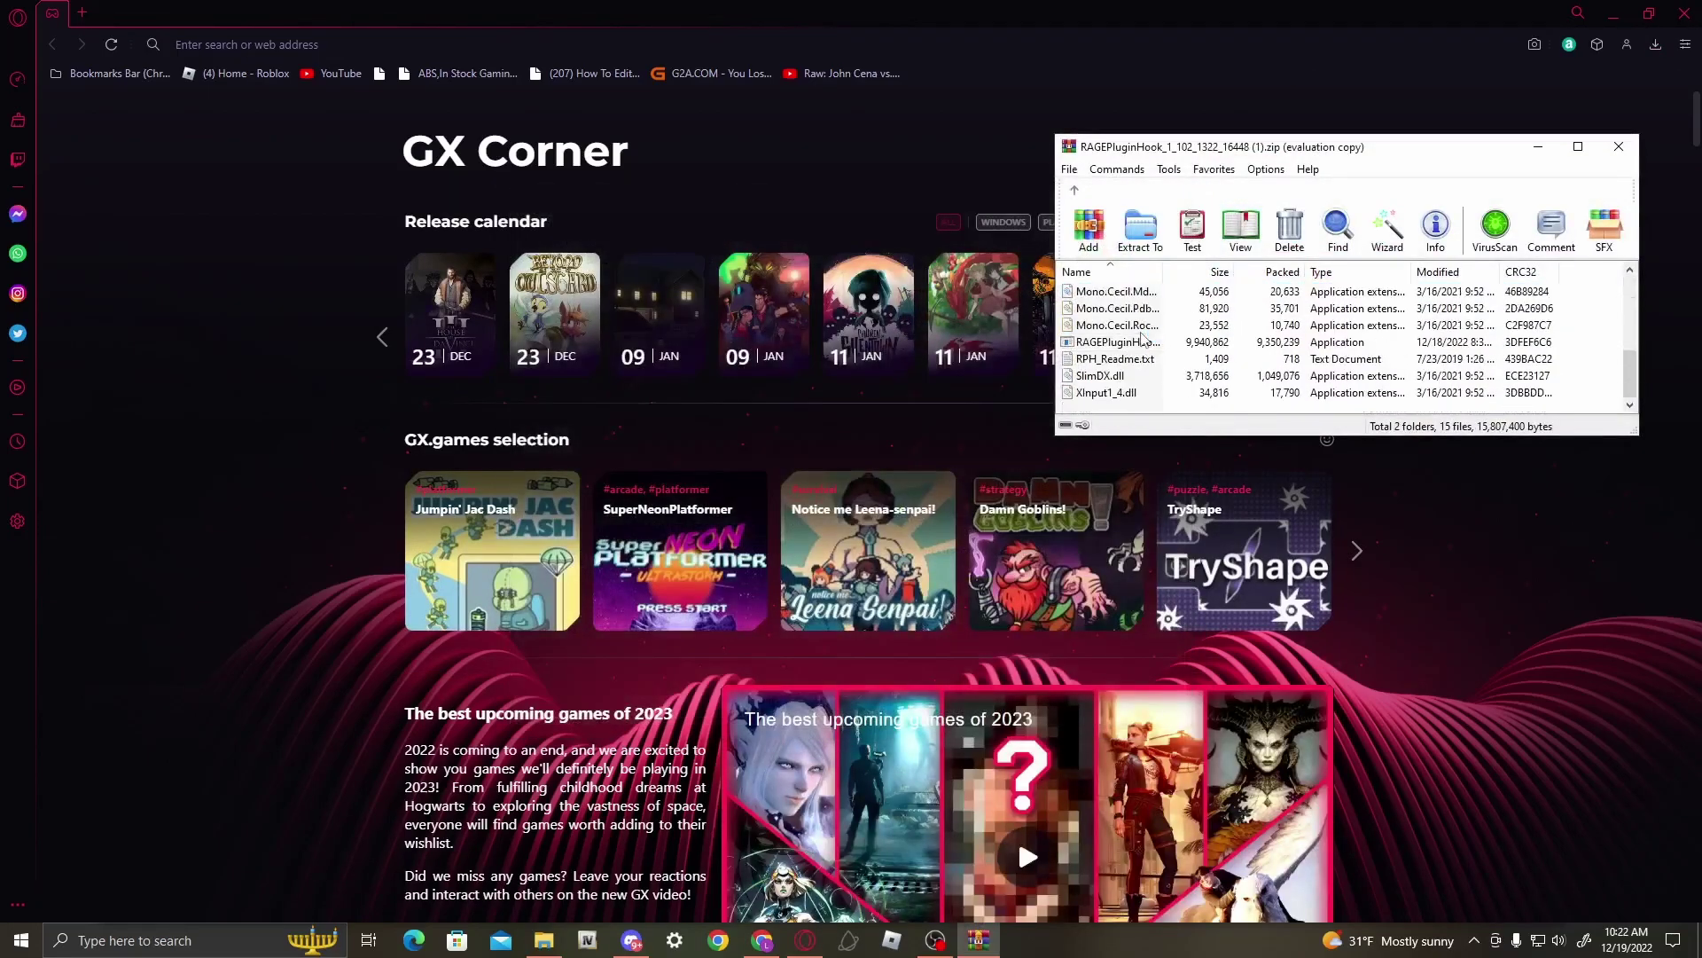
{"action": "scroll", "coordinate": [1098, 305], "scroll_direction": "up", "scroll_amount": 4}
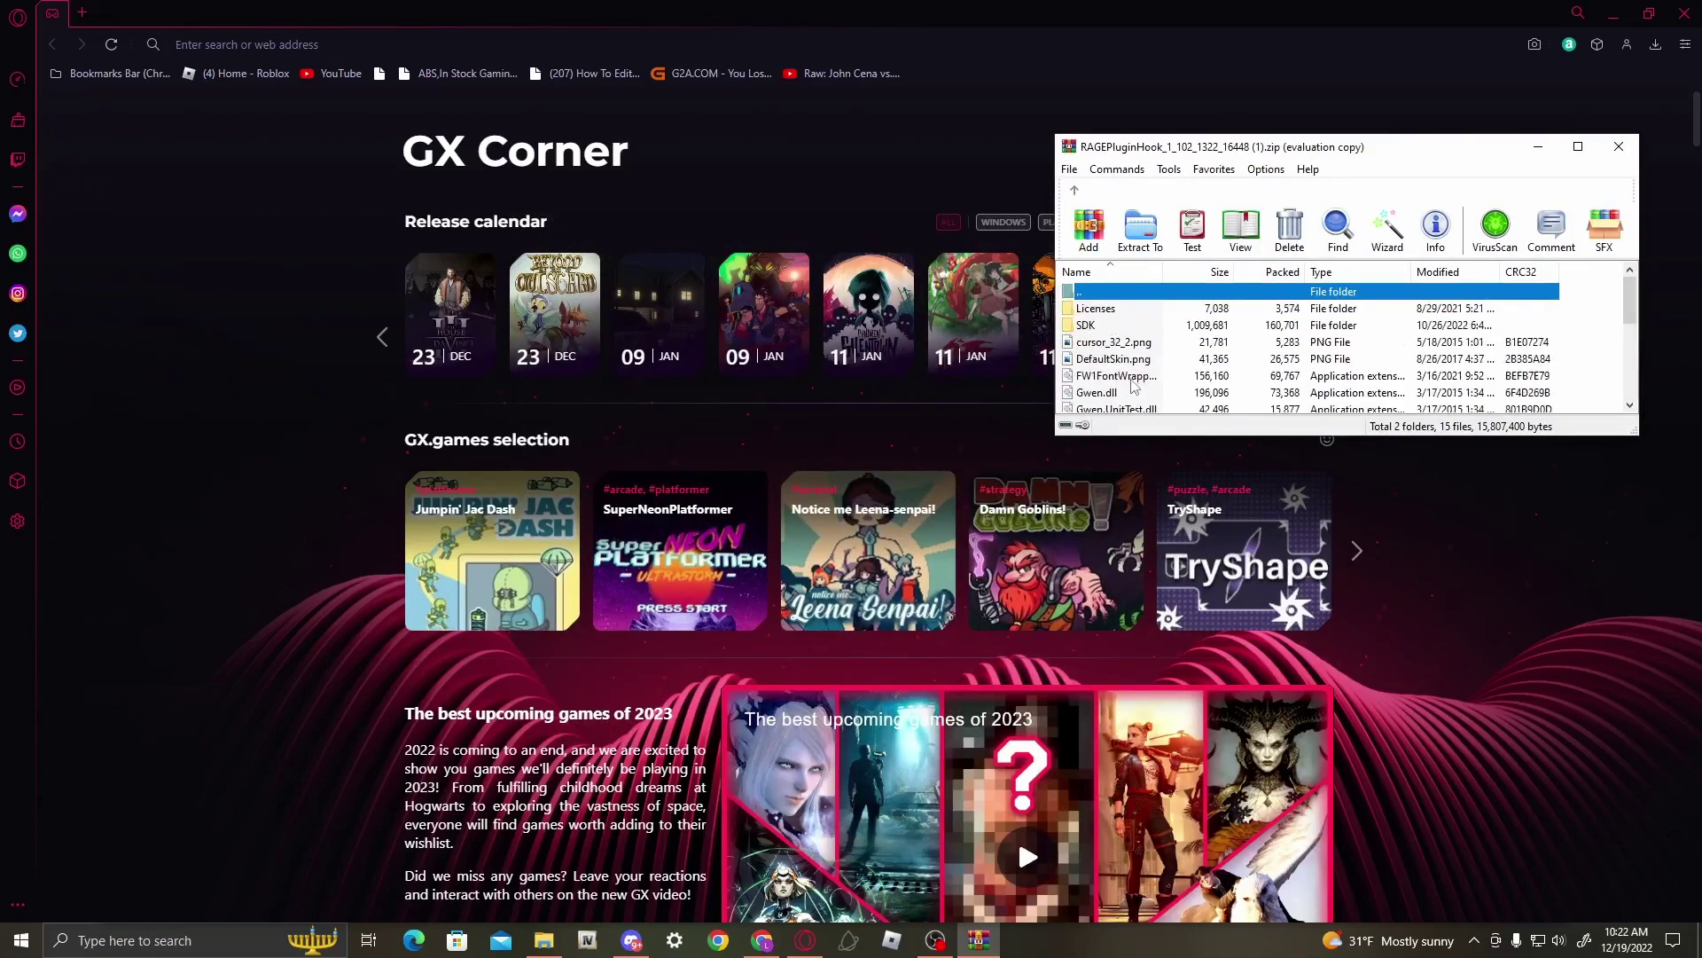
{"action": "scroll", "coordinate": [1135, 386], "scroll_direction": "down", "scroll_amount": 4}
{"action": "scroll", "coordinate": [1144, 359], "scroll_direction": "up", "scroll_amount": 4}
{"action": "left_click_drag", "start_coordinate": [1594, 350], "coordinate": [1487, 406]}
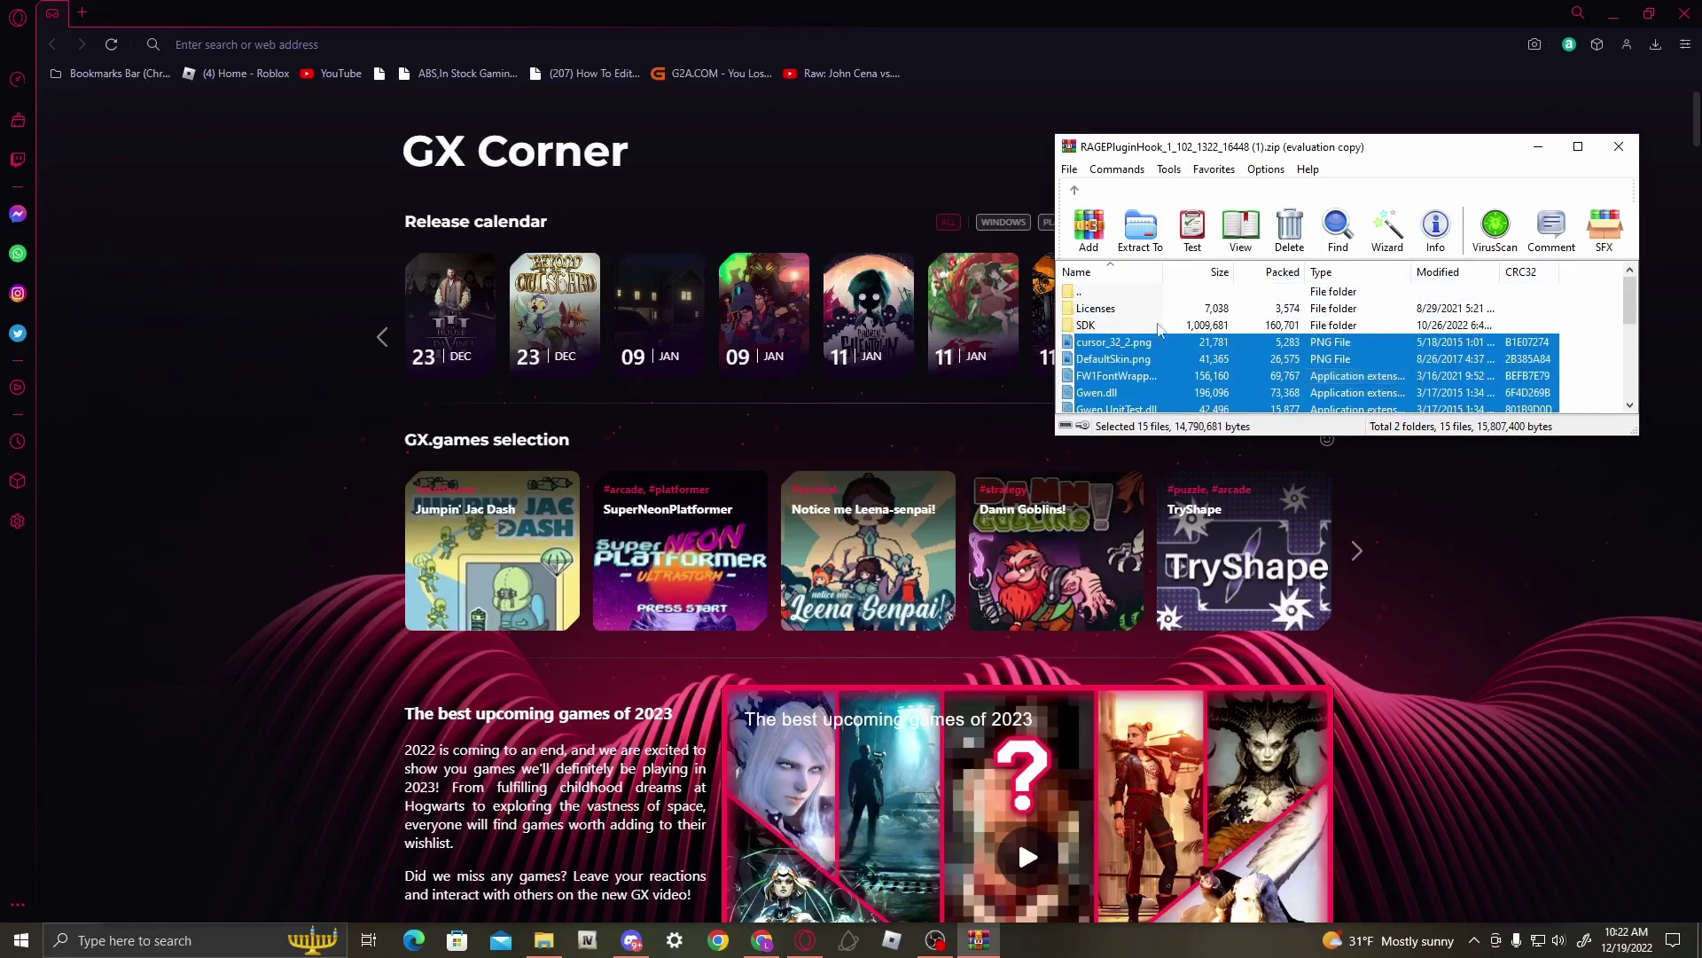
{"action": "left_click", "coordinate": [1124, 327], "text": "ctrl"}
{"action": "left_click", "coordinate": [1127, 331], "text": "ctrl"}
{"action": "scroll", "coordinate": [1137, 334], "scroll_direction": "down", "scroll_amount": 4}
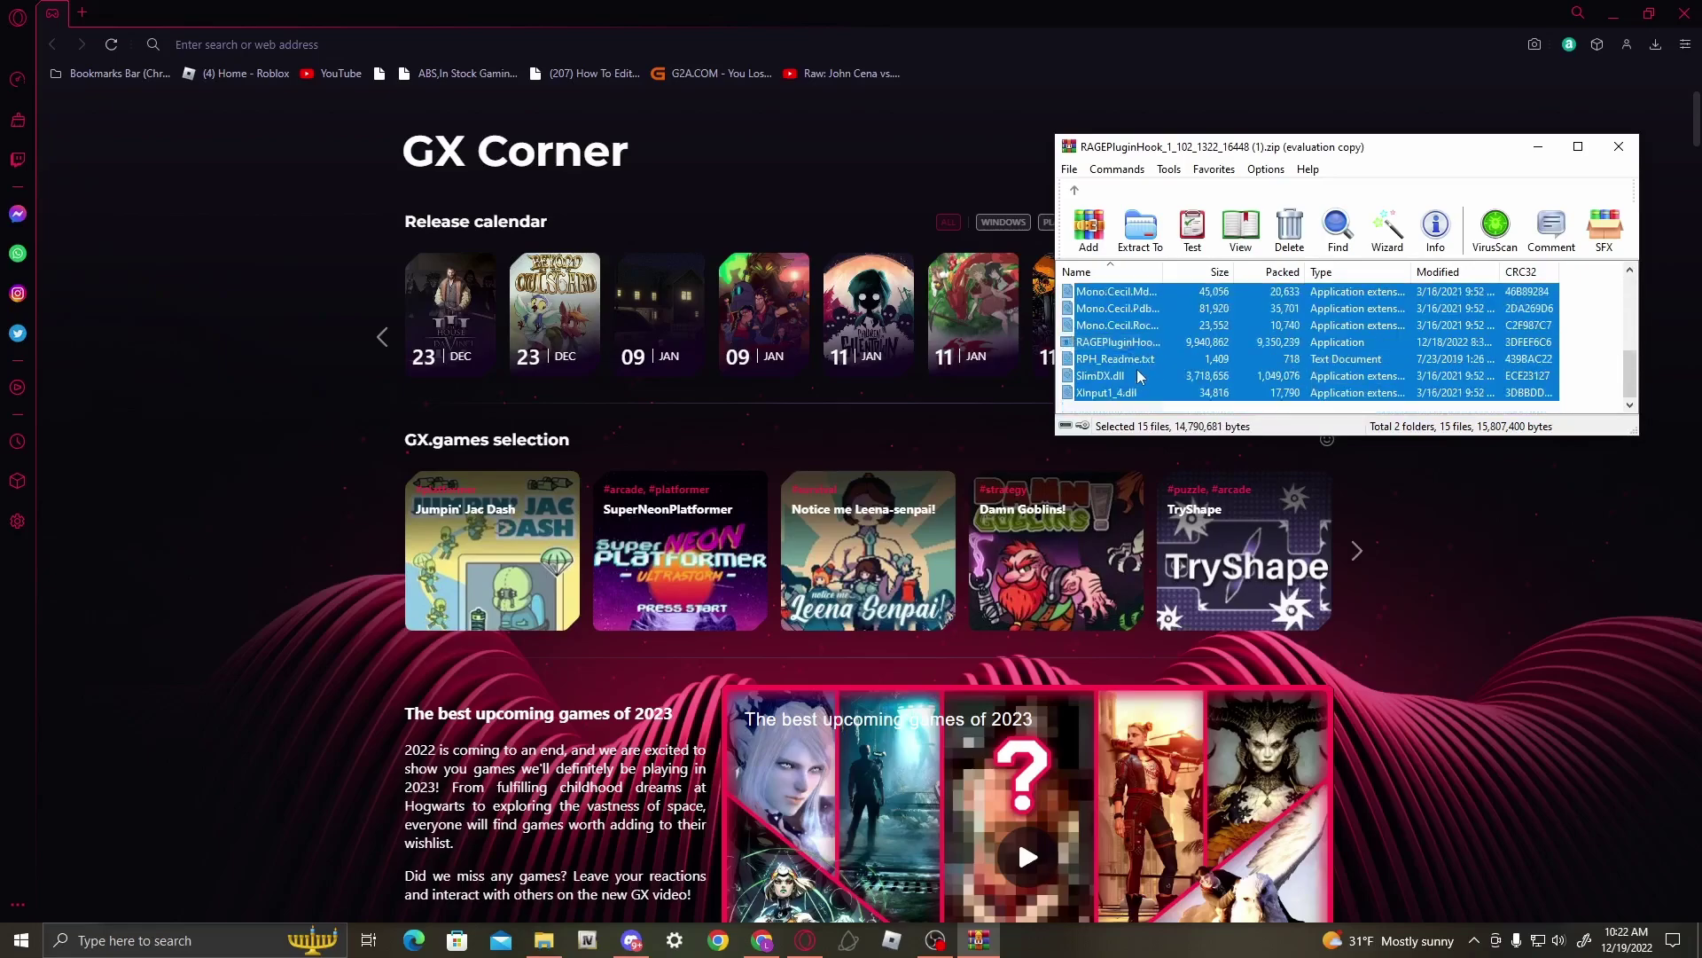
{"action": "left_click", "coordinate": [1140, 359], "text": "ctrl"}
{"action": "scroll", "coordinate": [1140, 360], "scroll_direction": "up", "scroll_amount": 4}
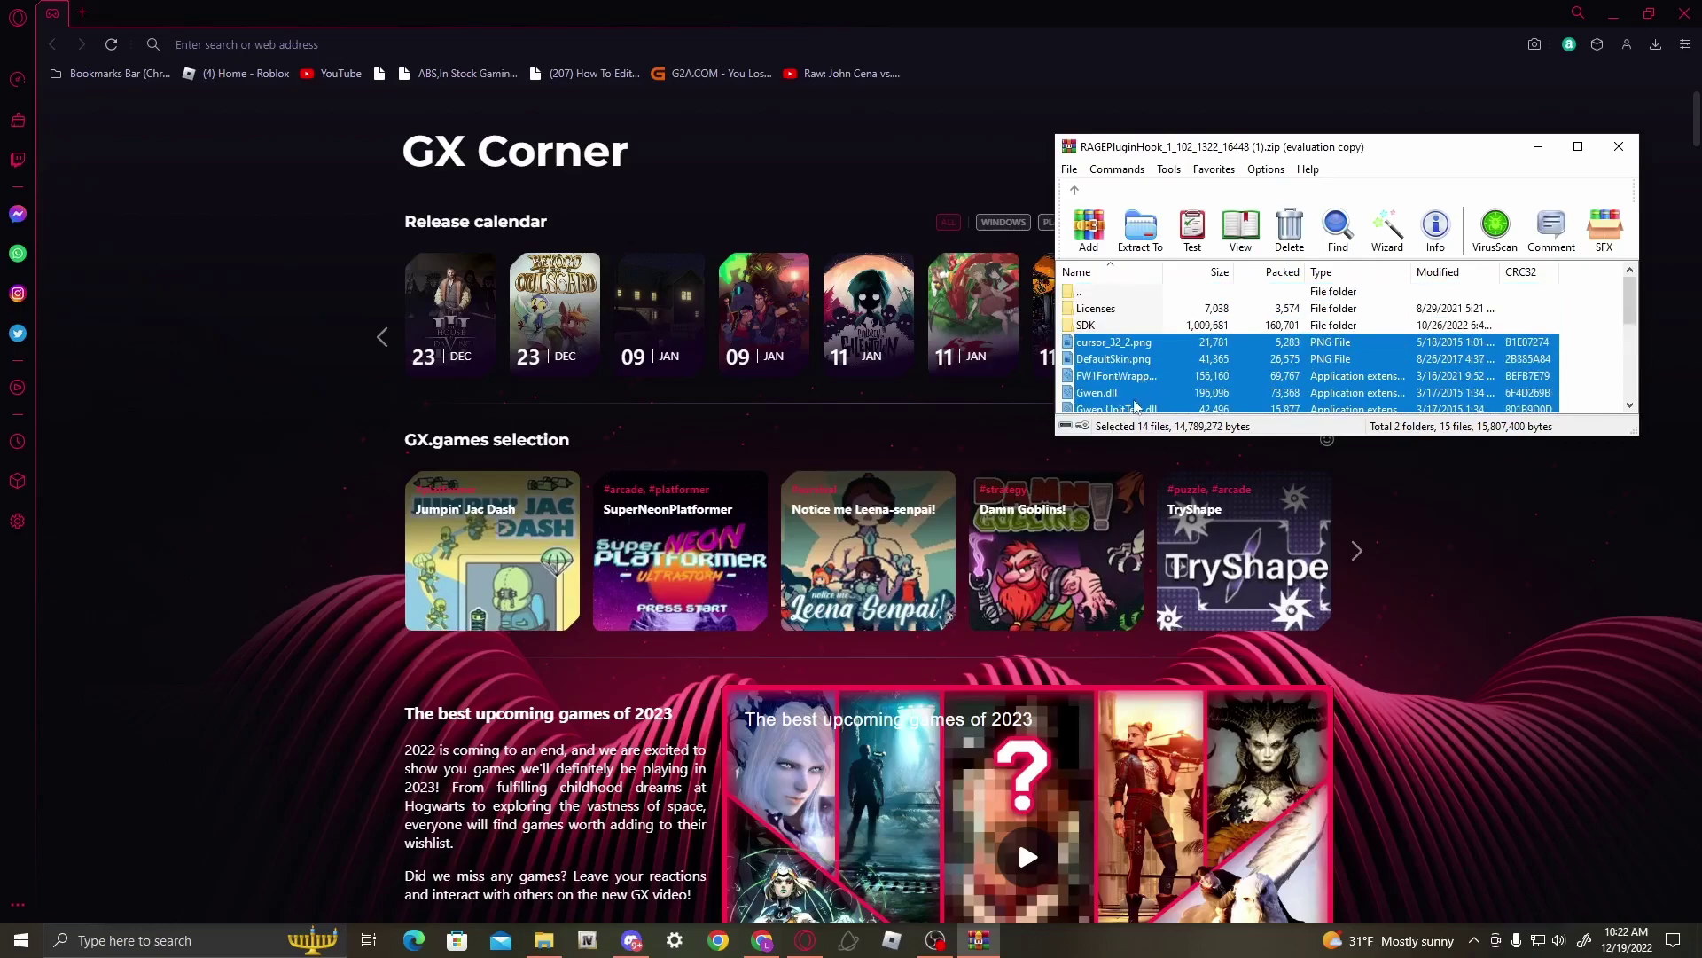
- Bring up the Grand Theft Auto V folder and close the WinRAR archive
{"action": "left_click", "coordinate": [544, 941]}
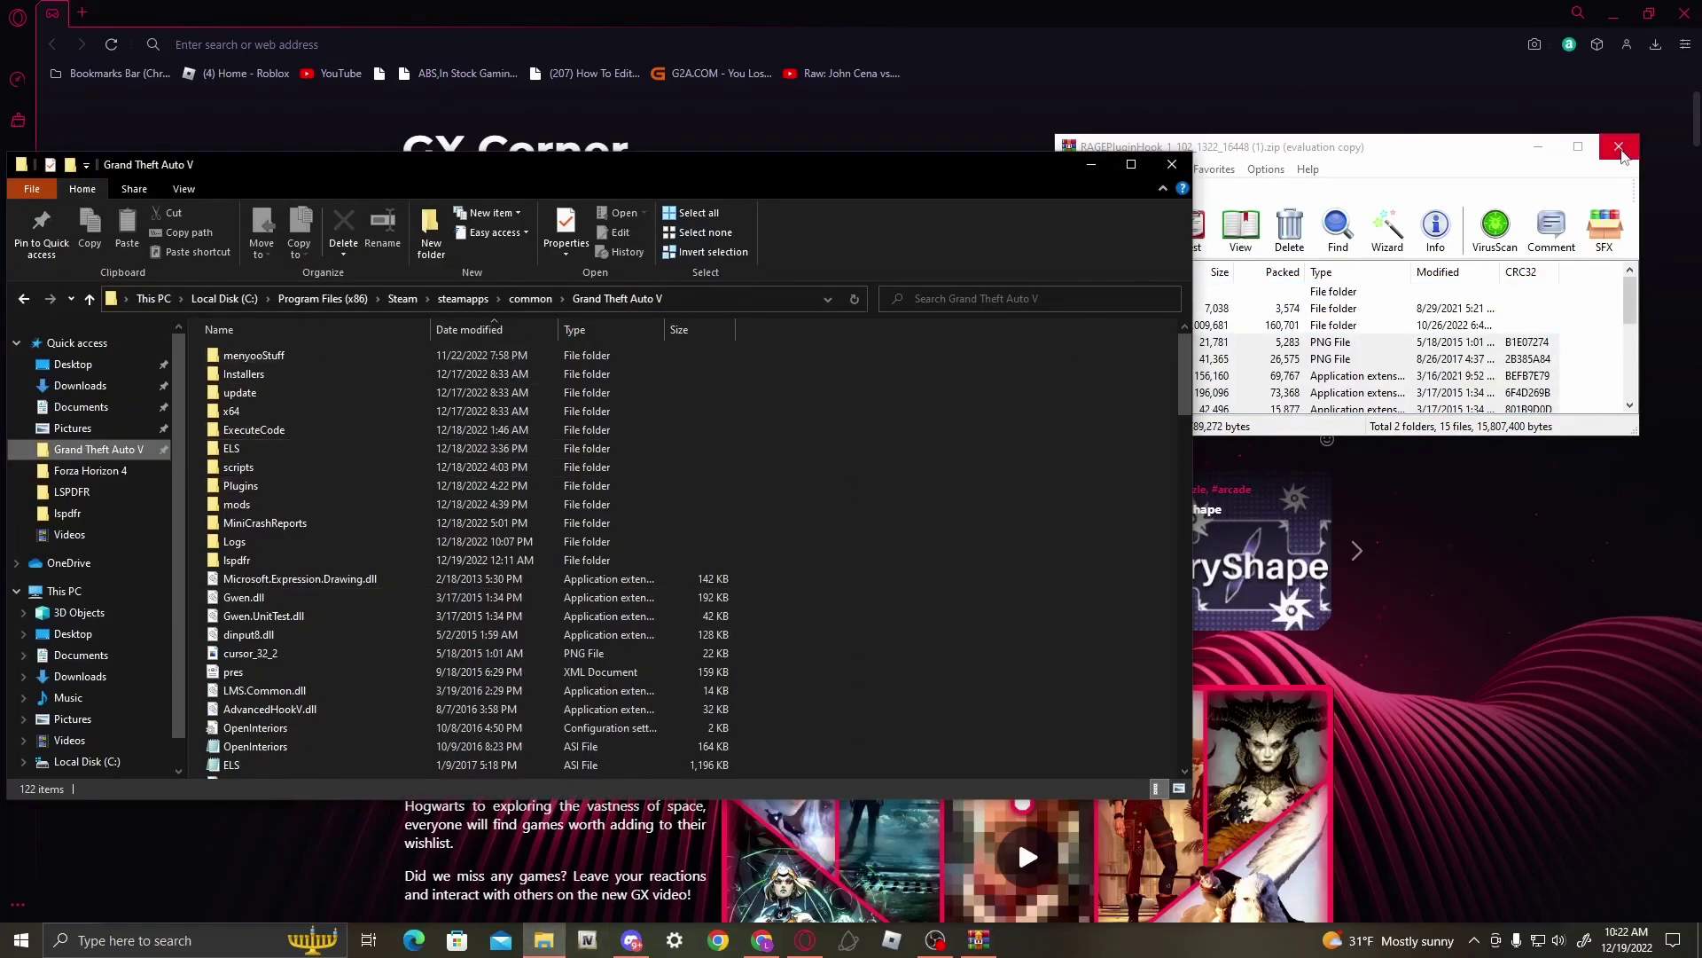
{"action": "left_click", "coordinate": [1619, 149]}
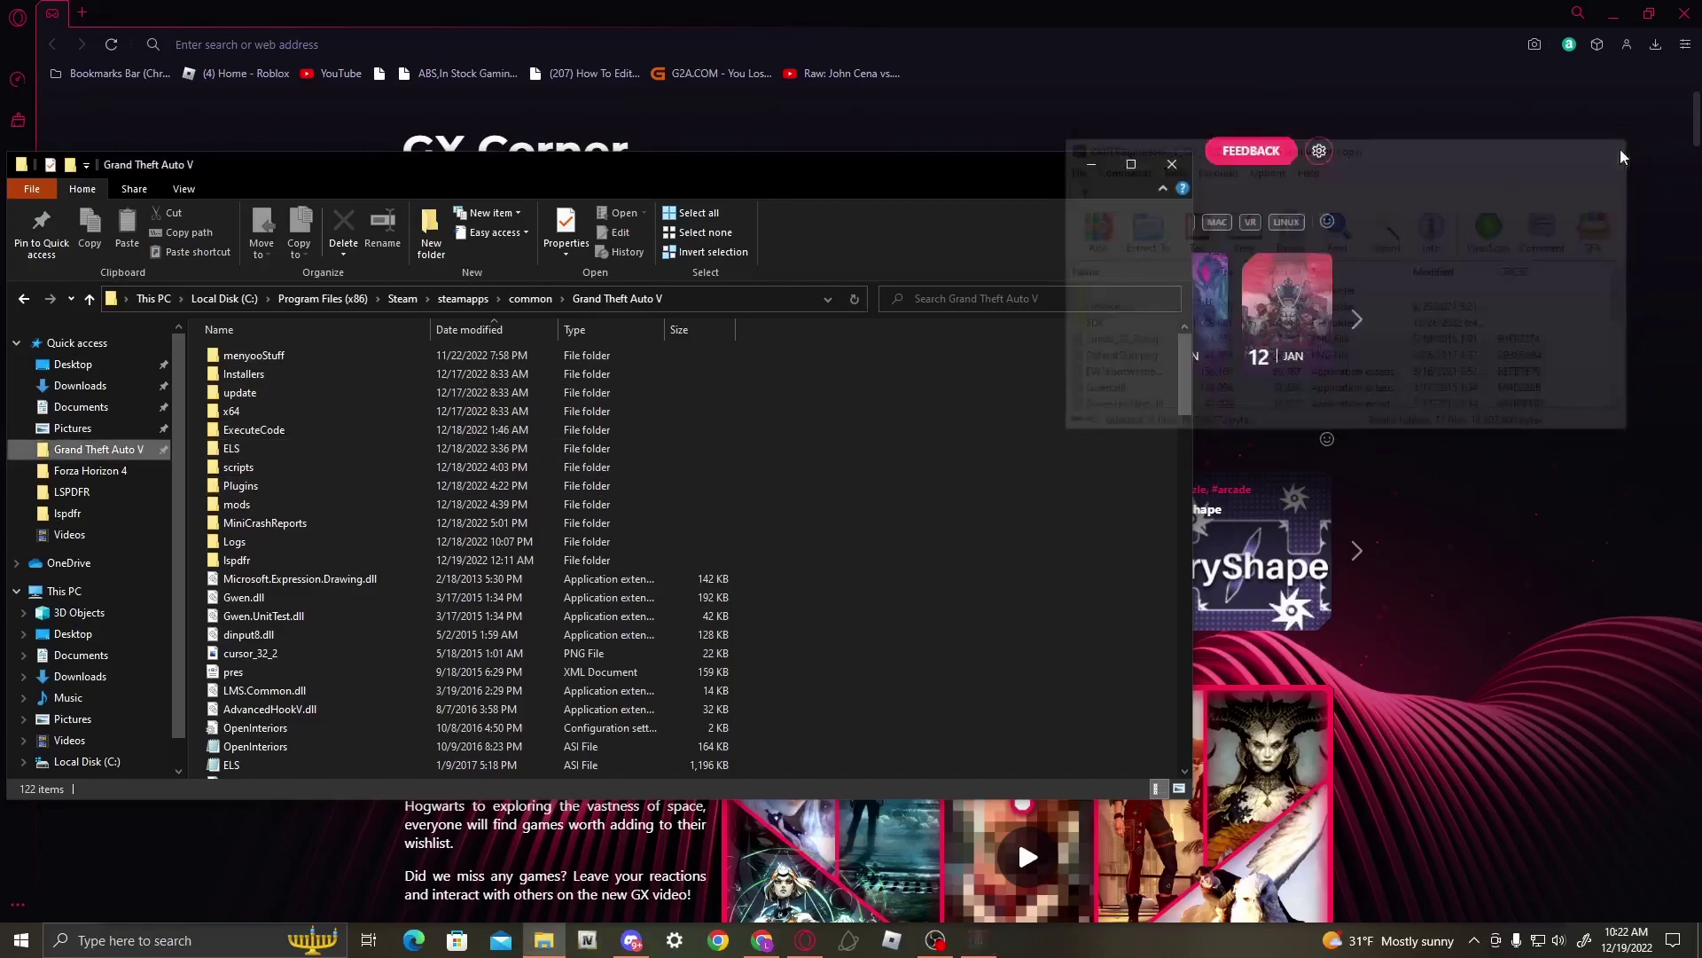
{"action": "left_click", "coordinate": [936, 940]}
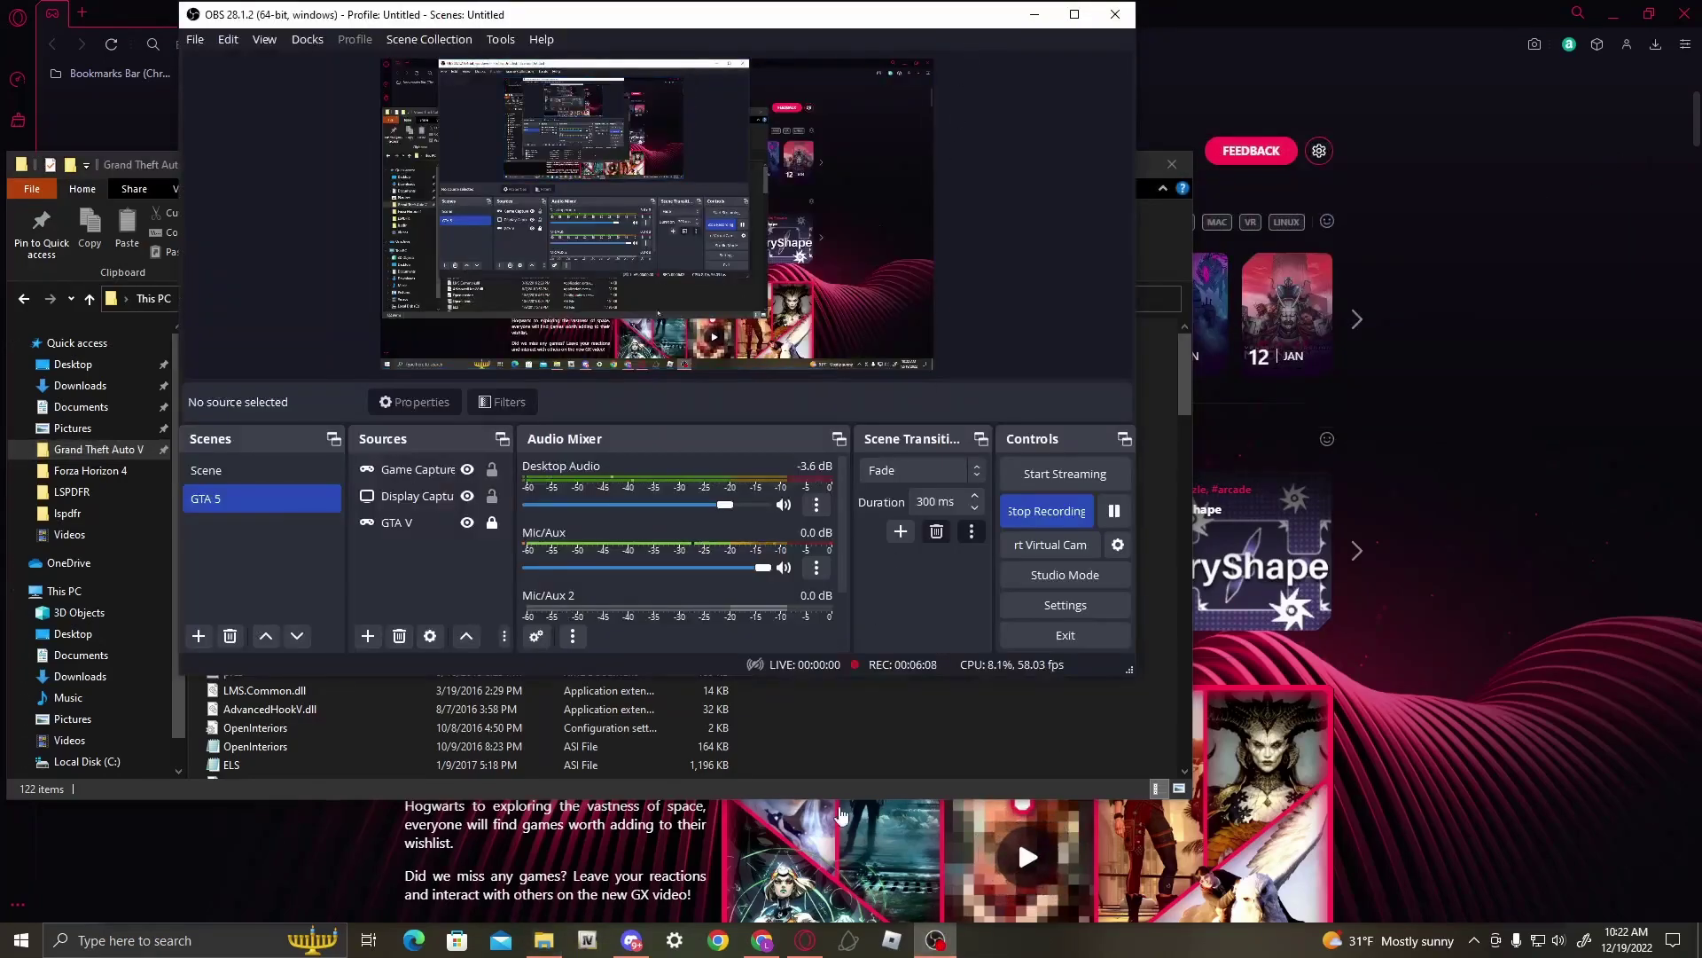
- On the Script Hook V tab, highlight the 18 Dec 2022 release date and v1.0.2802.0 version
{"action": "left_click", "coordinate": [762, 940]}
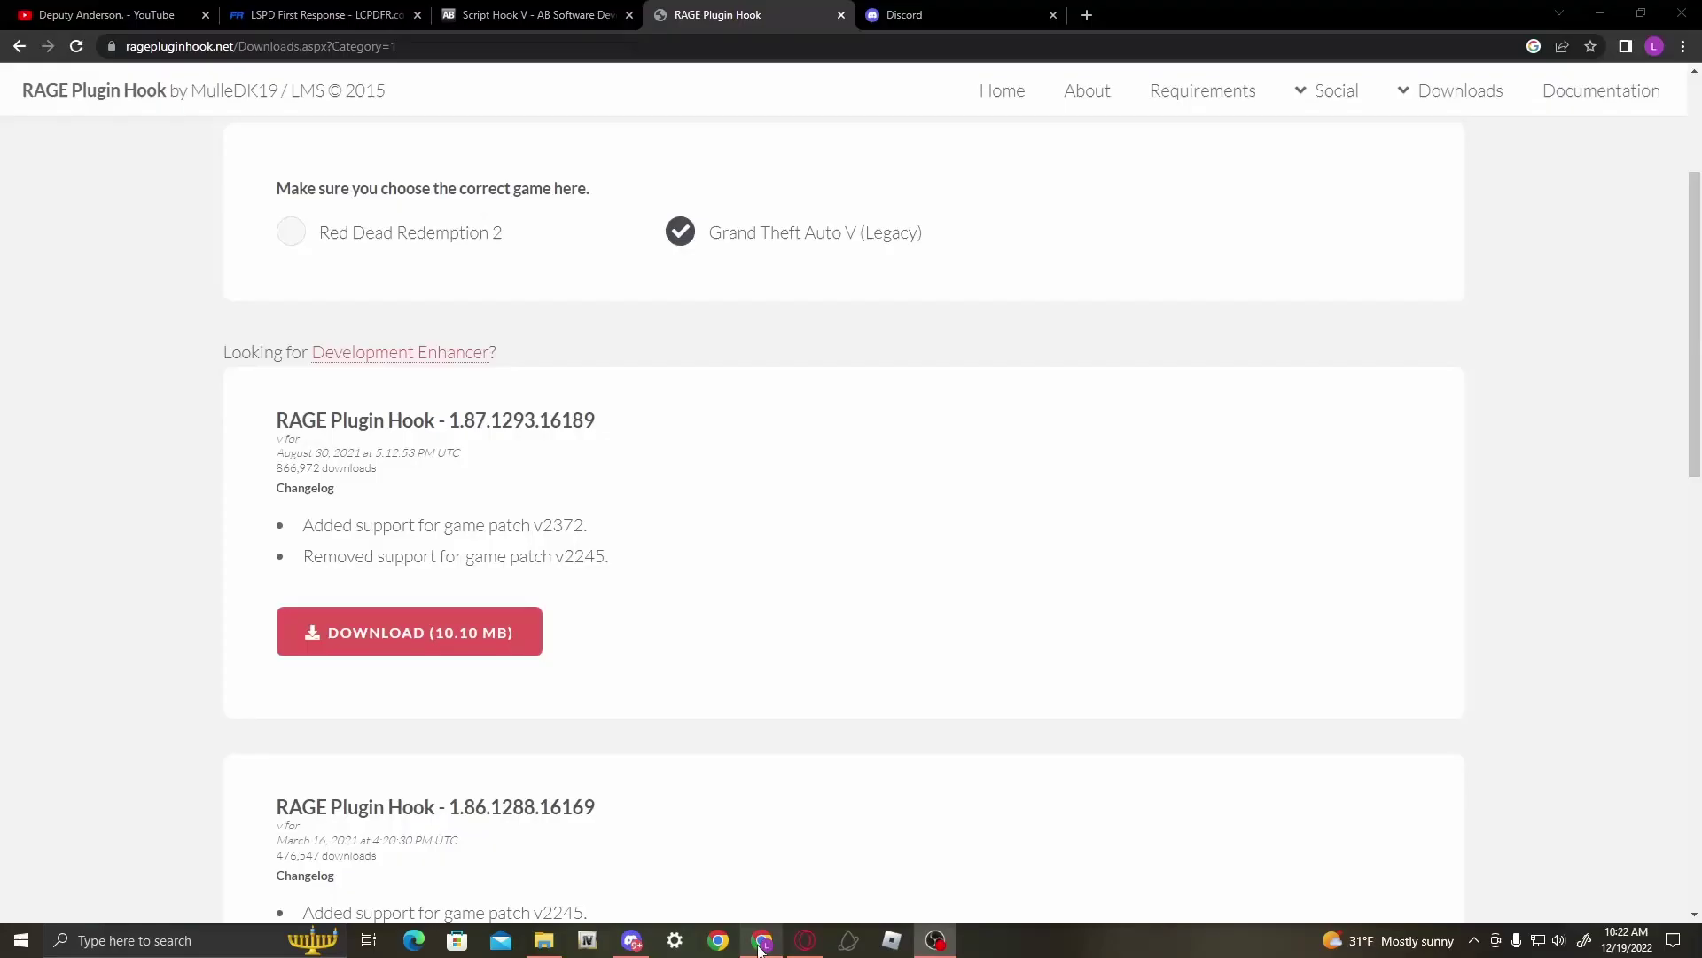
{"action": "left_click", "coordinate": [490, 19]}
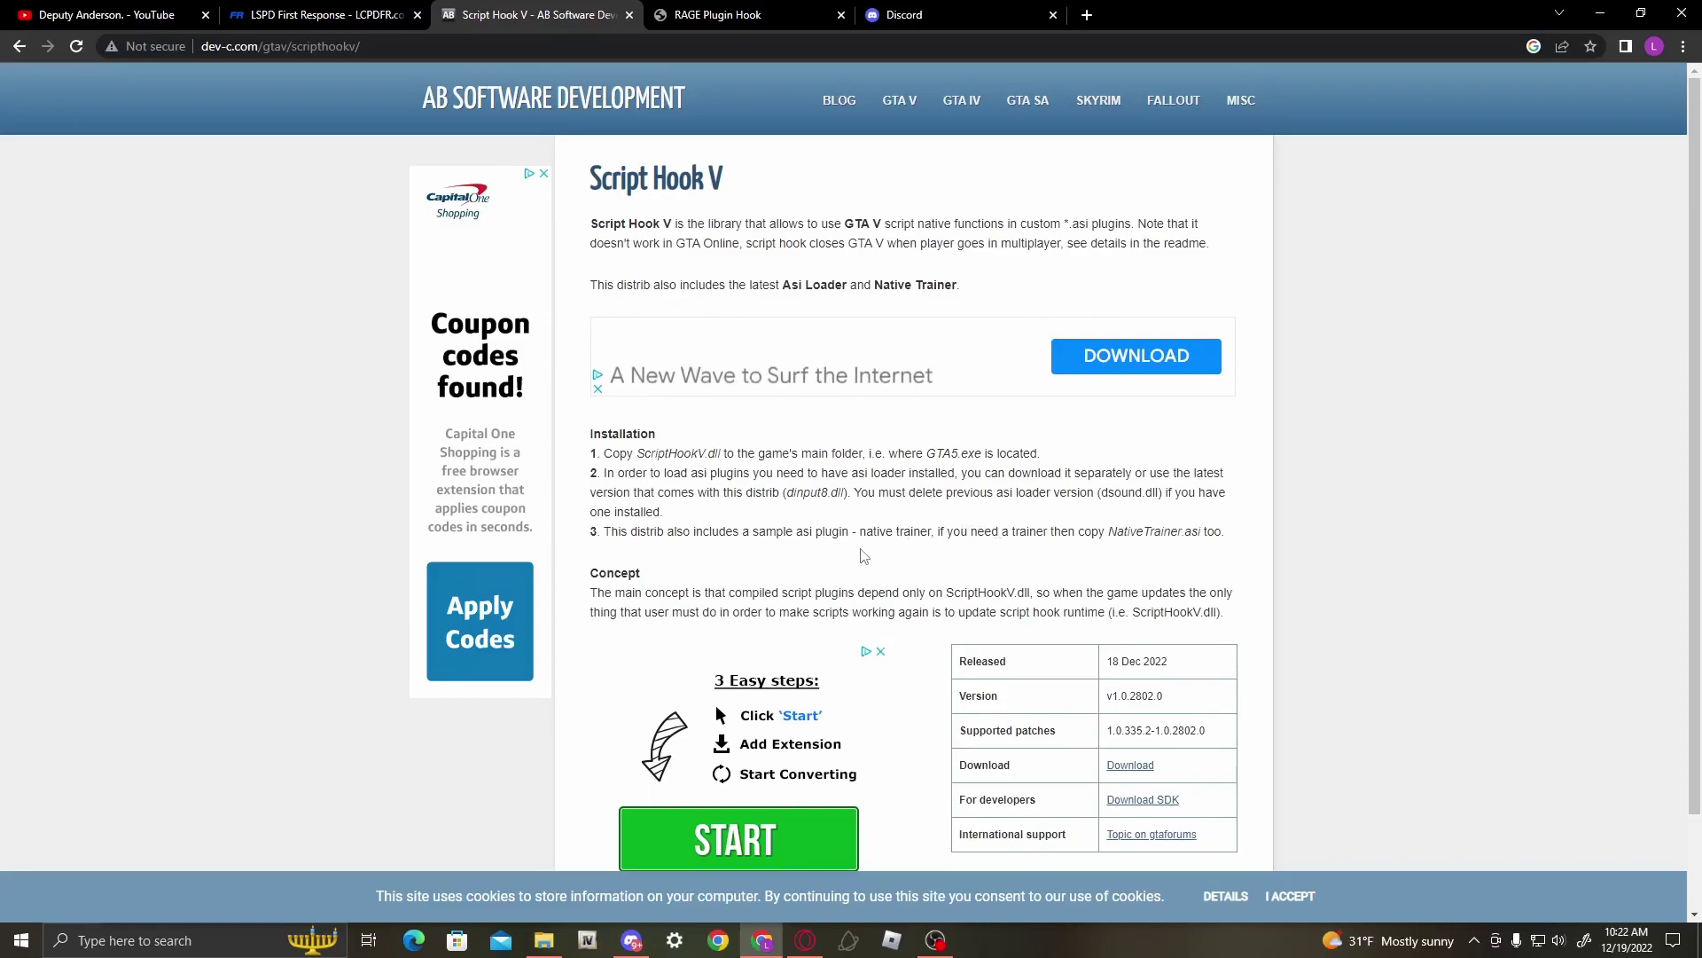
{"action": "scroll", "coordinate": [970, 530], "scroll_direction": "down", "scroll_amount": 1}
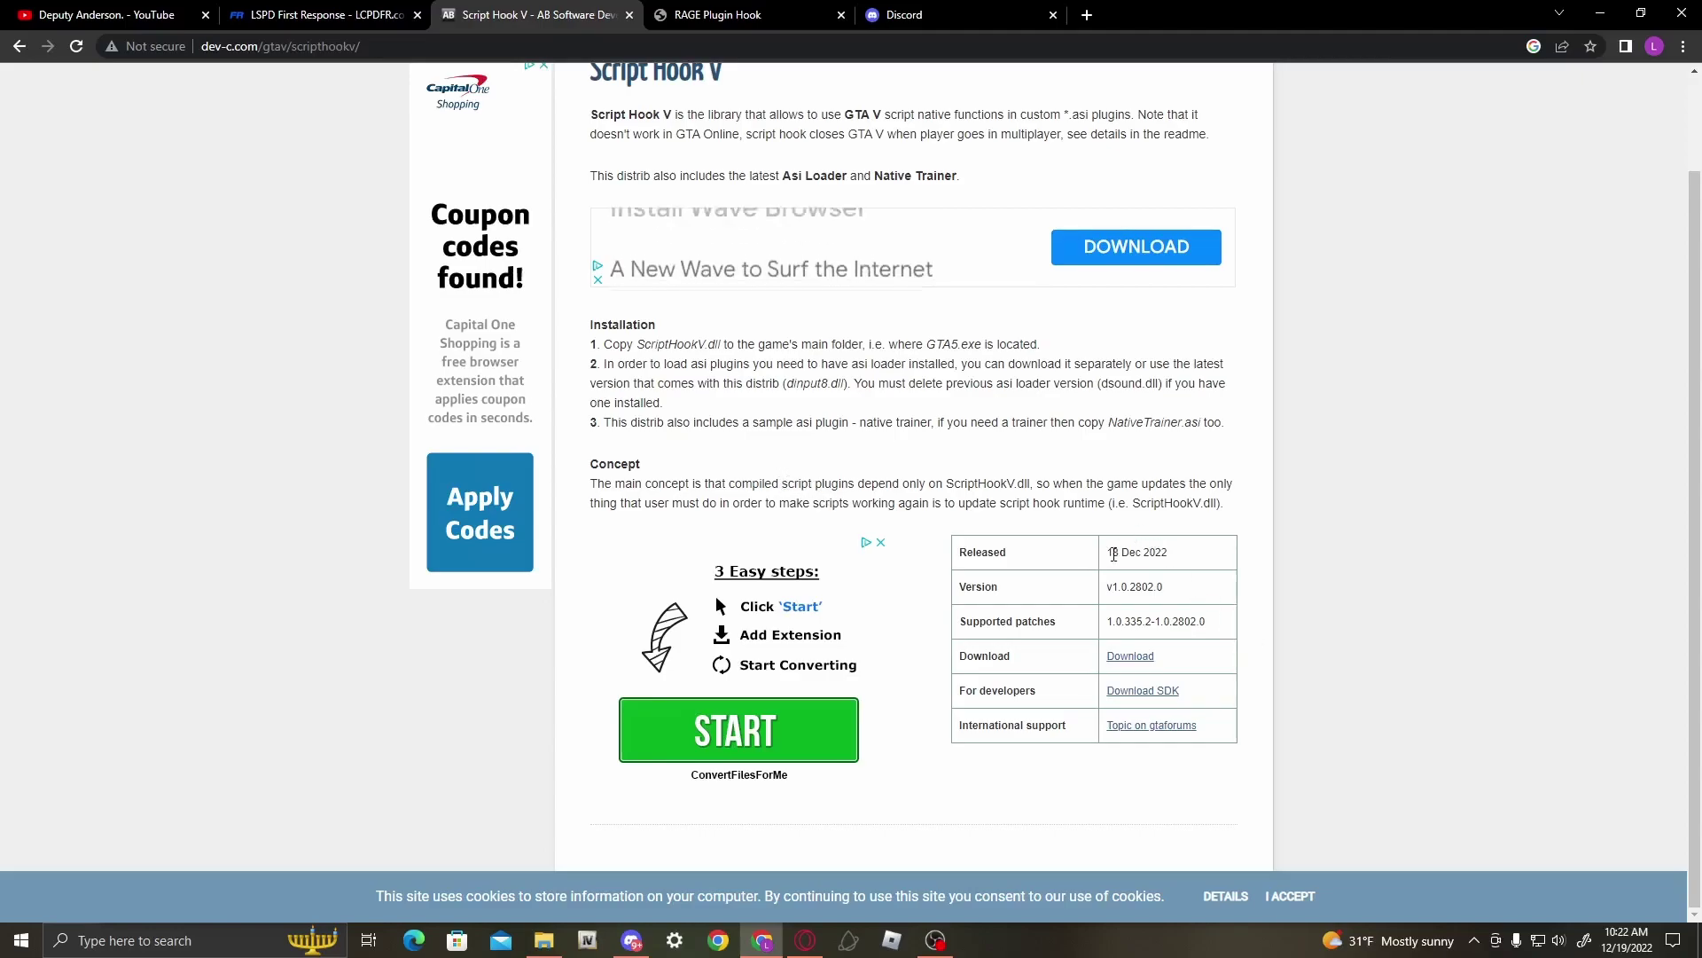
{"action": "left_click_drag", "start_coordinate": [1115, 551], "coordinate": [1188, 564]}
{"action": "left_click", "coordinate": [1188, 565]}
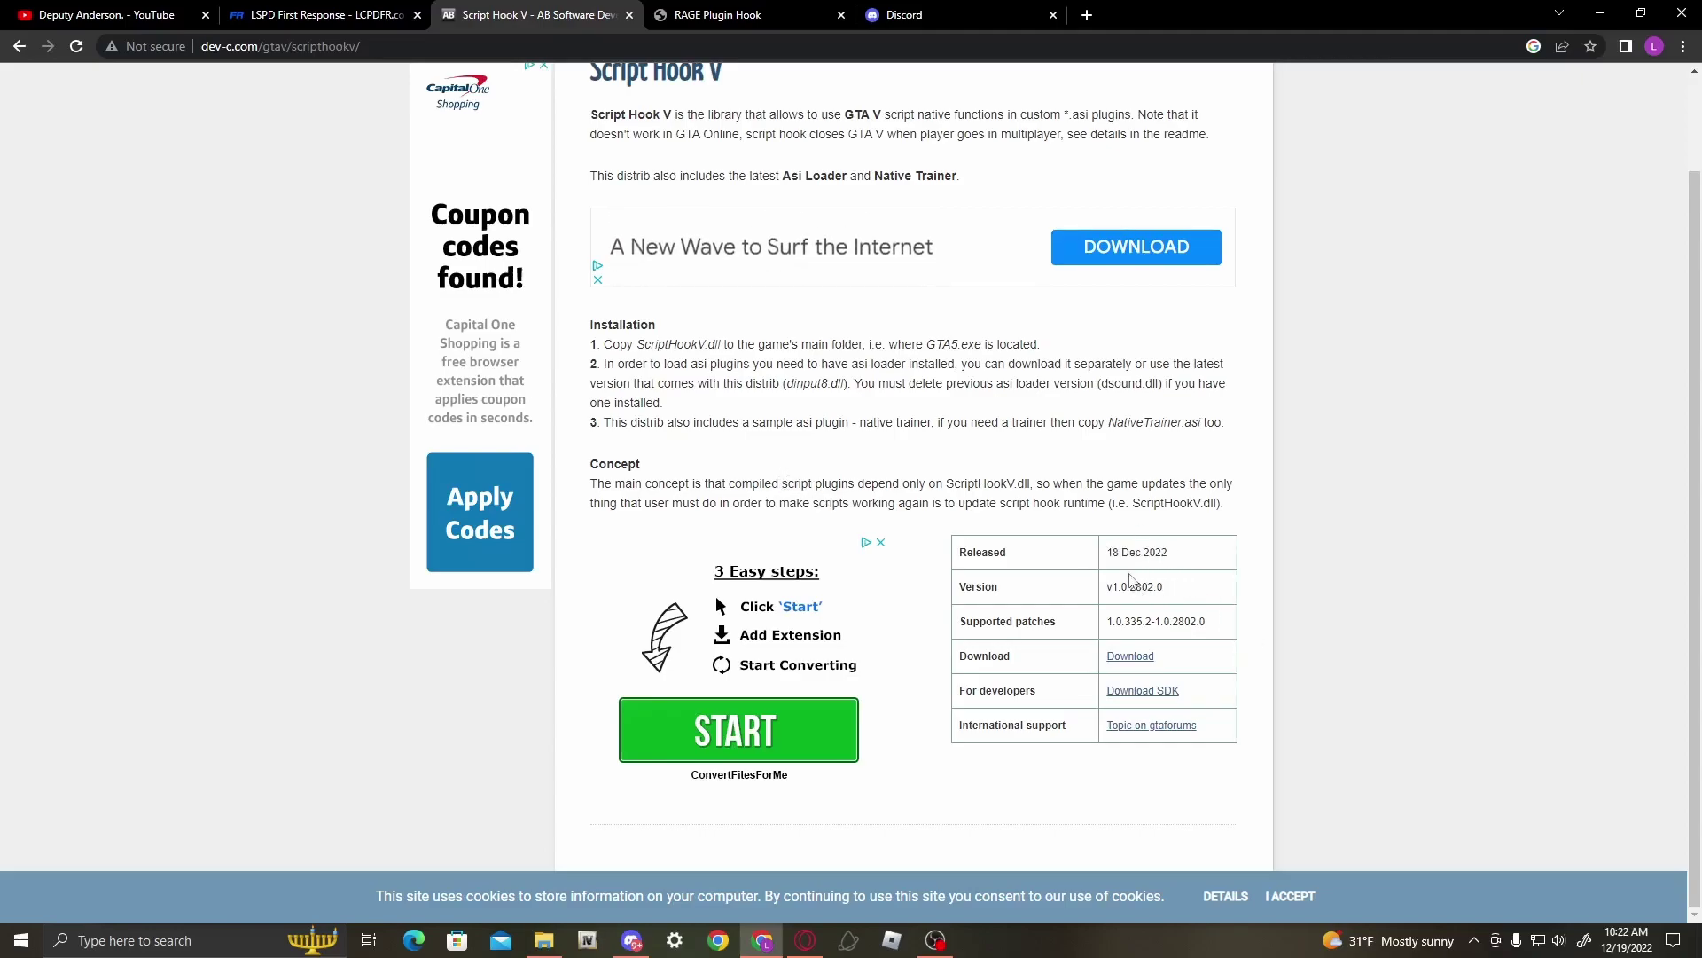
{"action": "left_click_drag", "start_coordinate": [1109, 588], "coordinate": [1176, 595]}
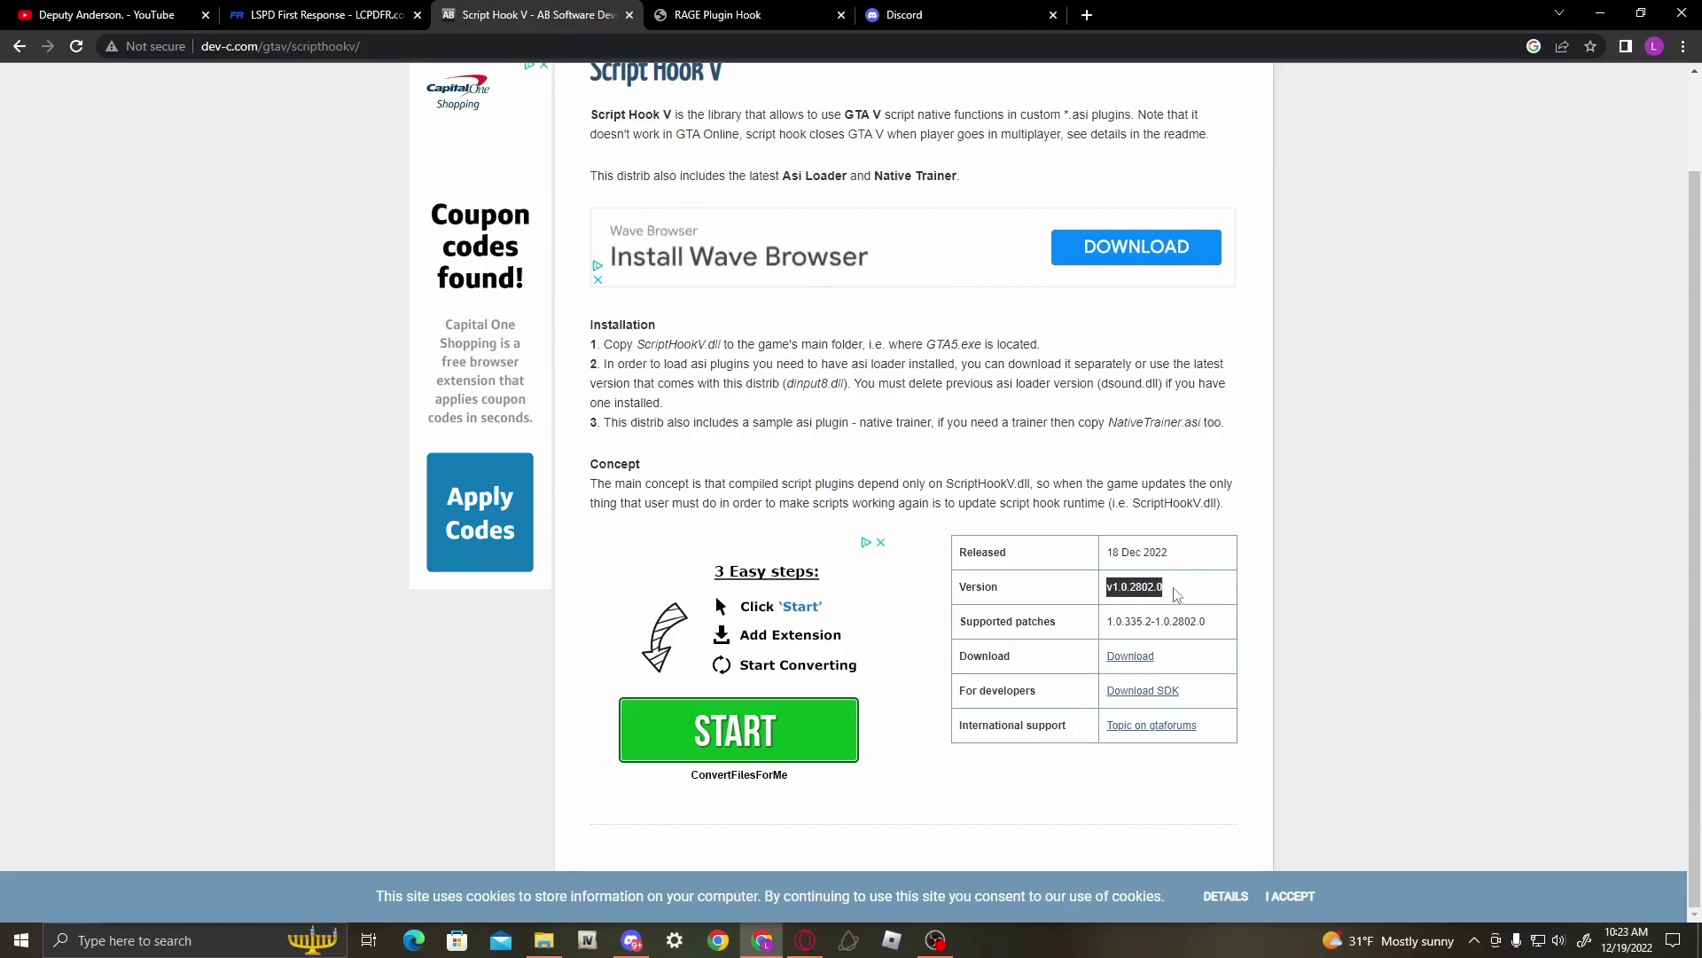
{"action": "left_click", "coordinate": [1172, 607]}
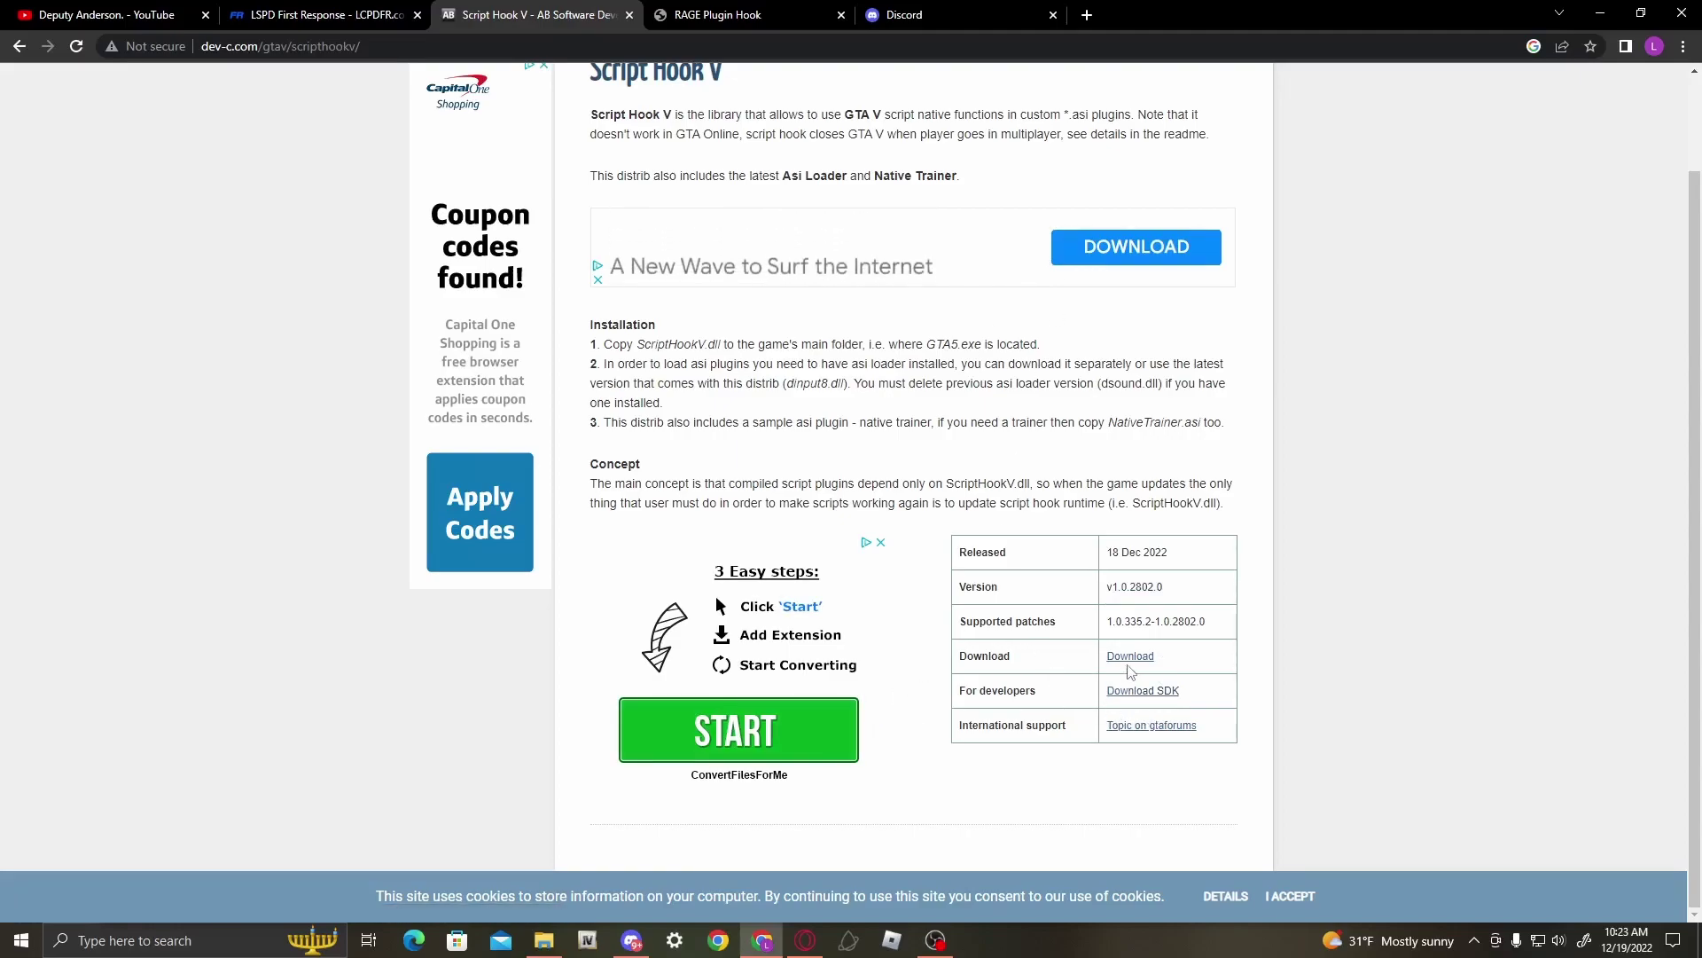
{"action": "scroll", "coordinate": [749, 264], "scroll_direction": "up", "scroll_amount": 2}
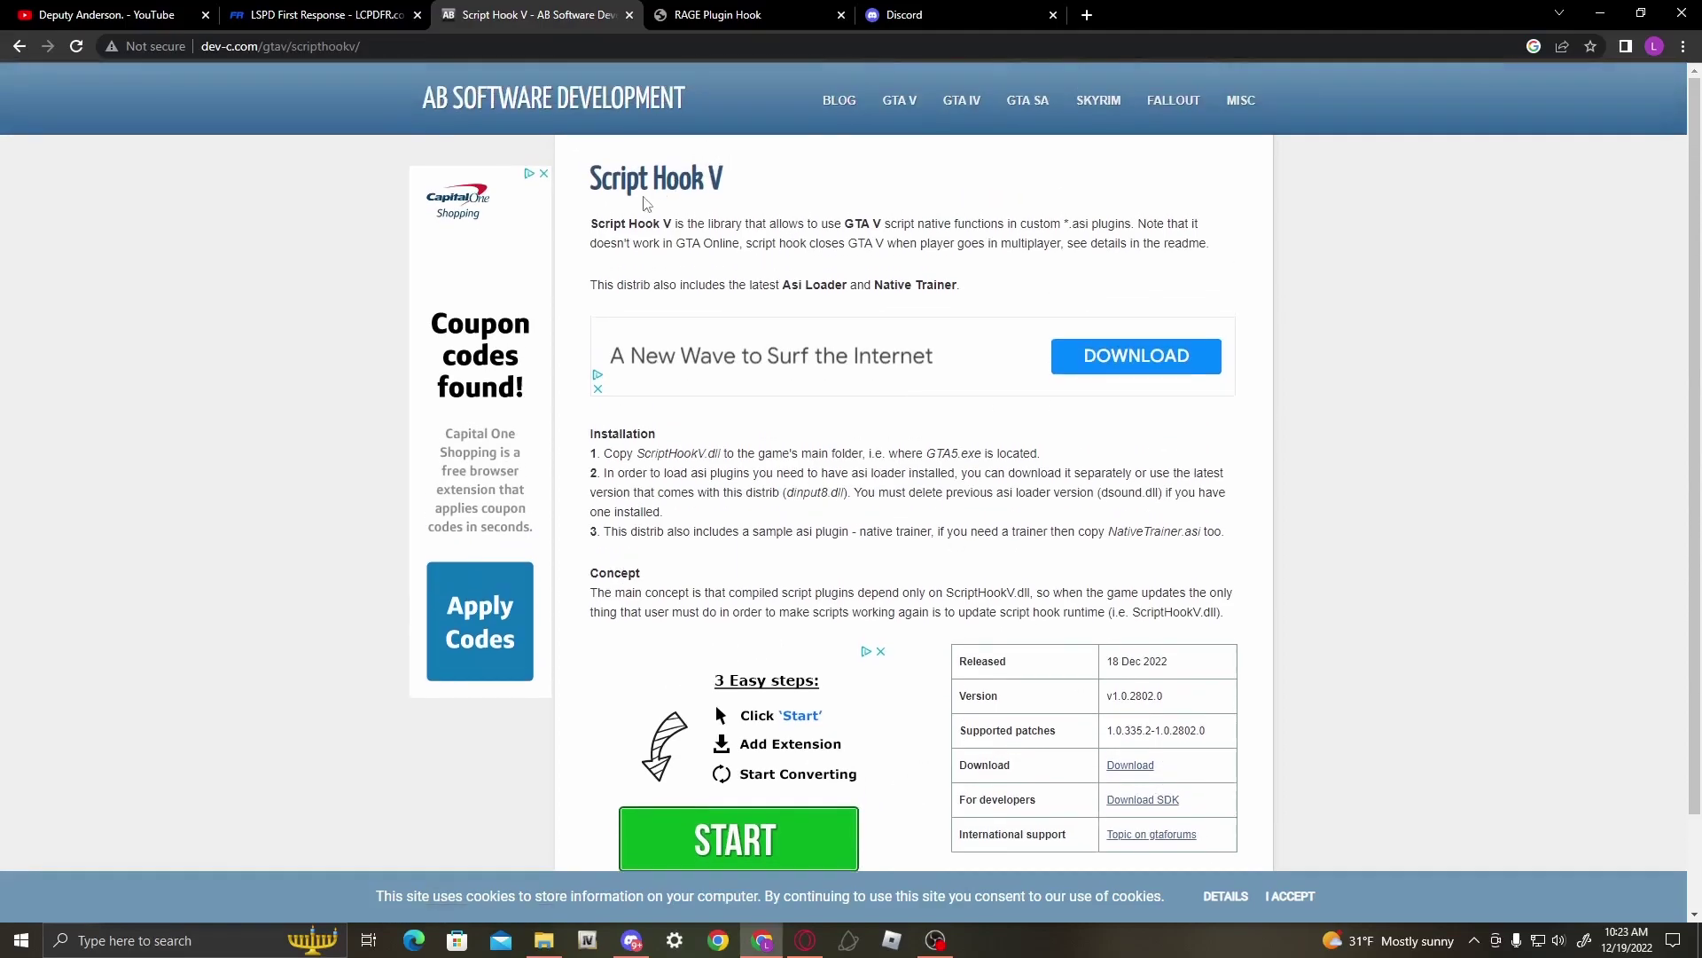
- Go from the dev-c.com home page via GTA V to Script Hook V and download its zip
{"action": "left_click", "coordinate": [615, 111]}
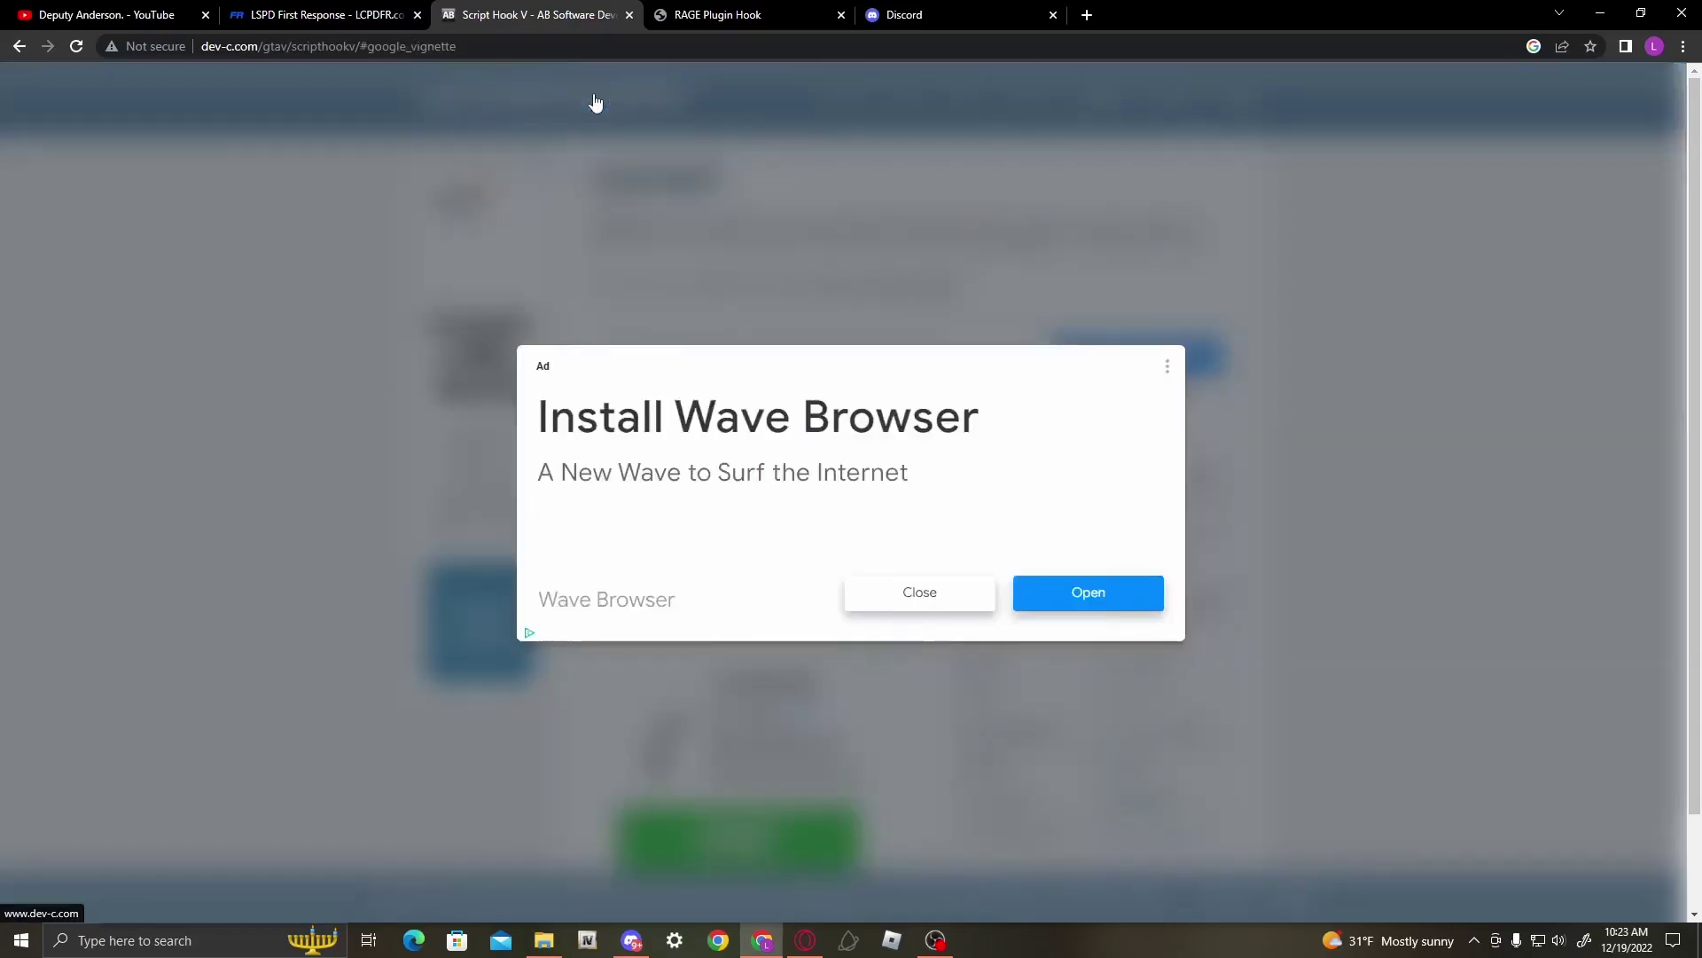
{"action": "left_click", "coordinate": [948, 600]}
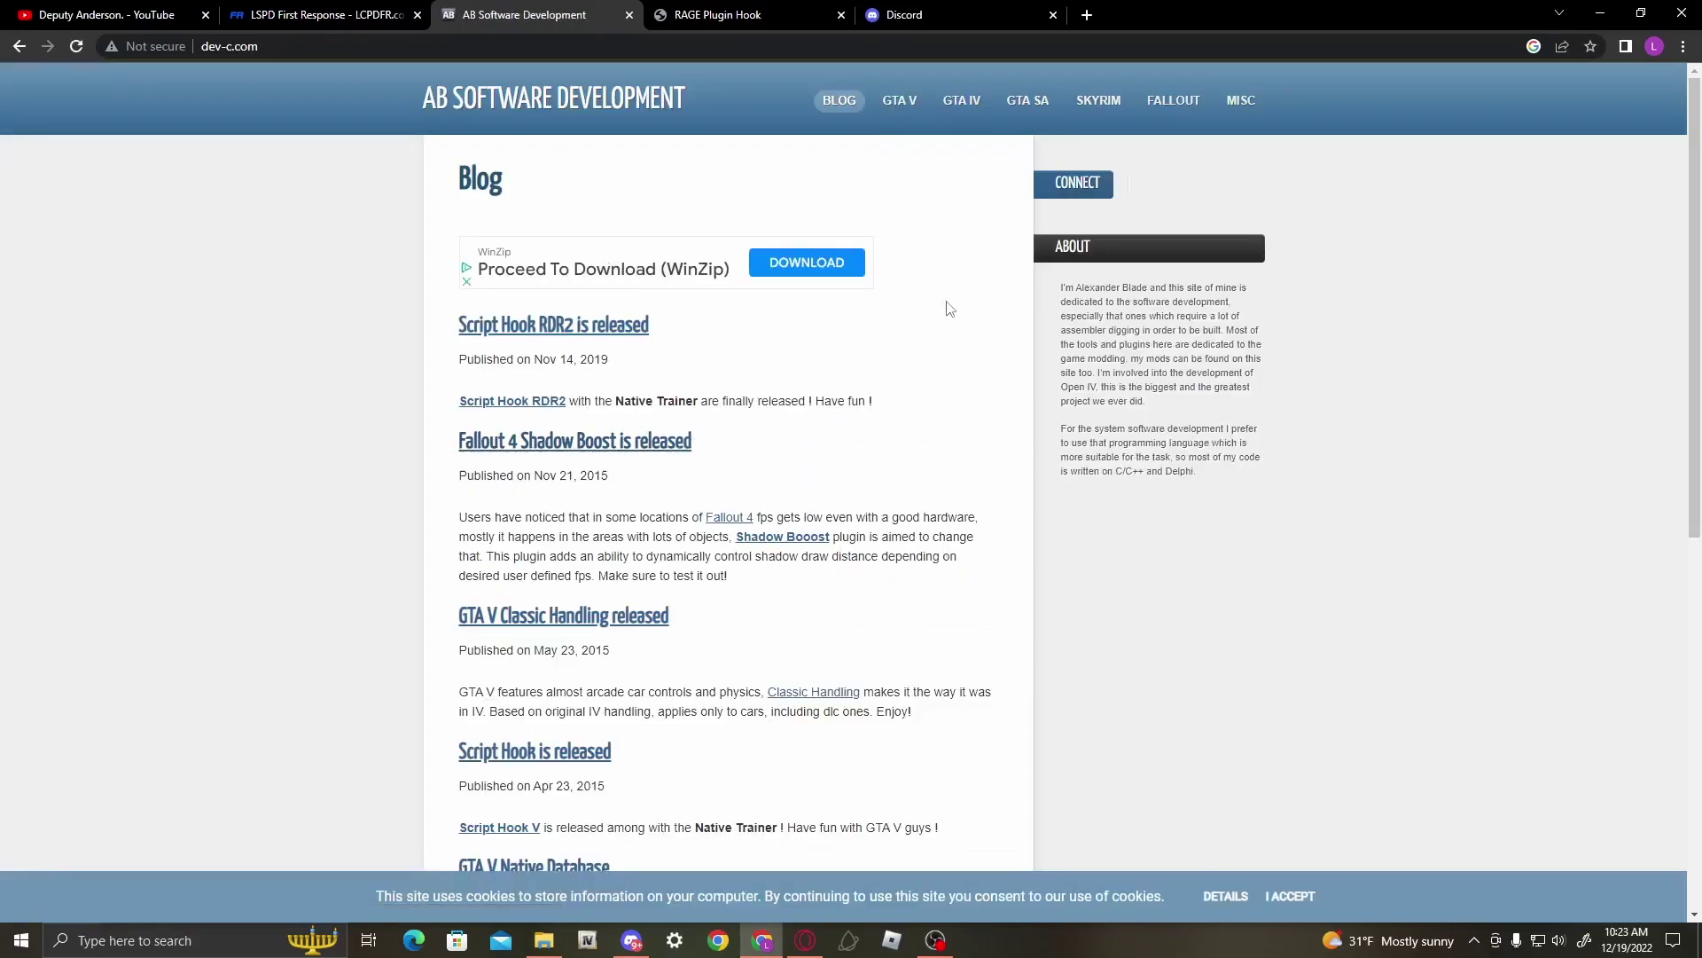
{"action": "left_click", "coordinate": [911, 103]}
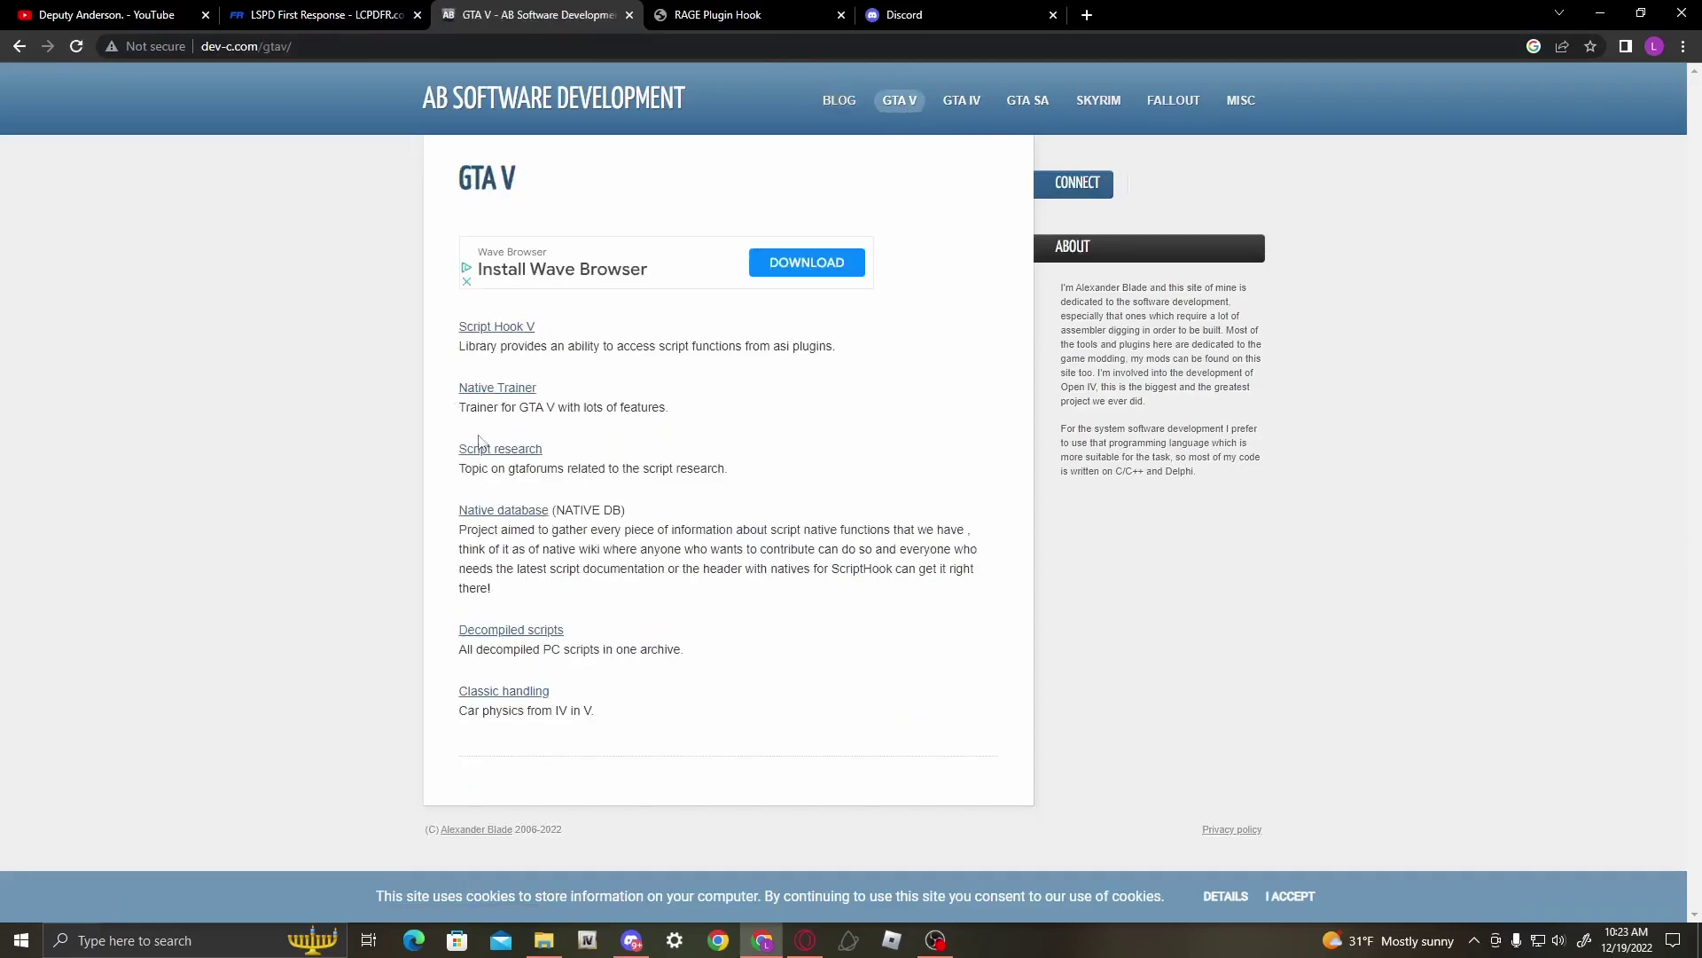
{"action": "left_click", "coordinate": [513, 325]}
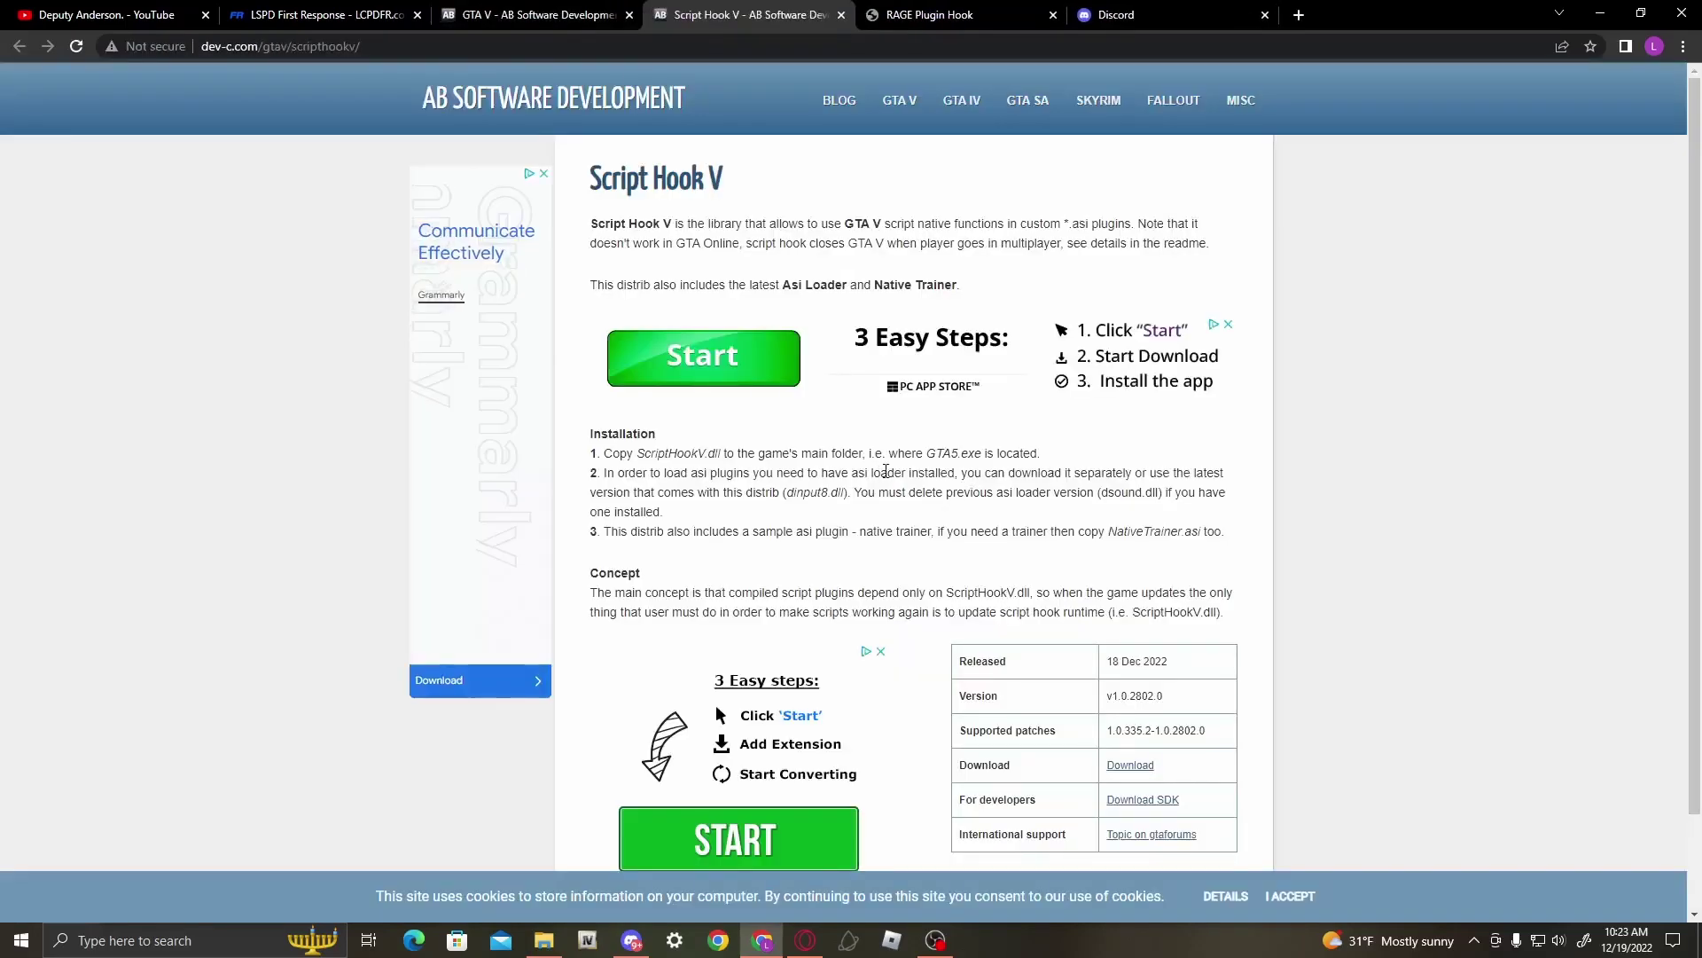
{"action": "scroll", "coordinate": [900, 475], "scroll_direction": "down", "scroll_amount": 1}
{"action": "left_click", "coordinate": [1132, 656]}
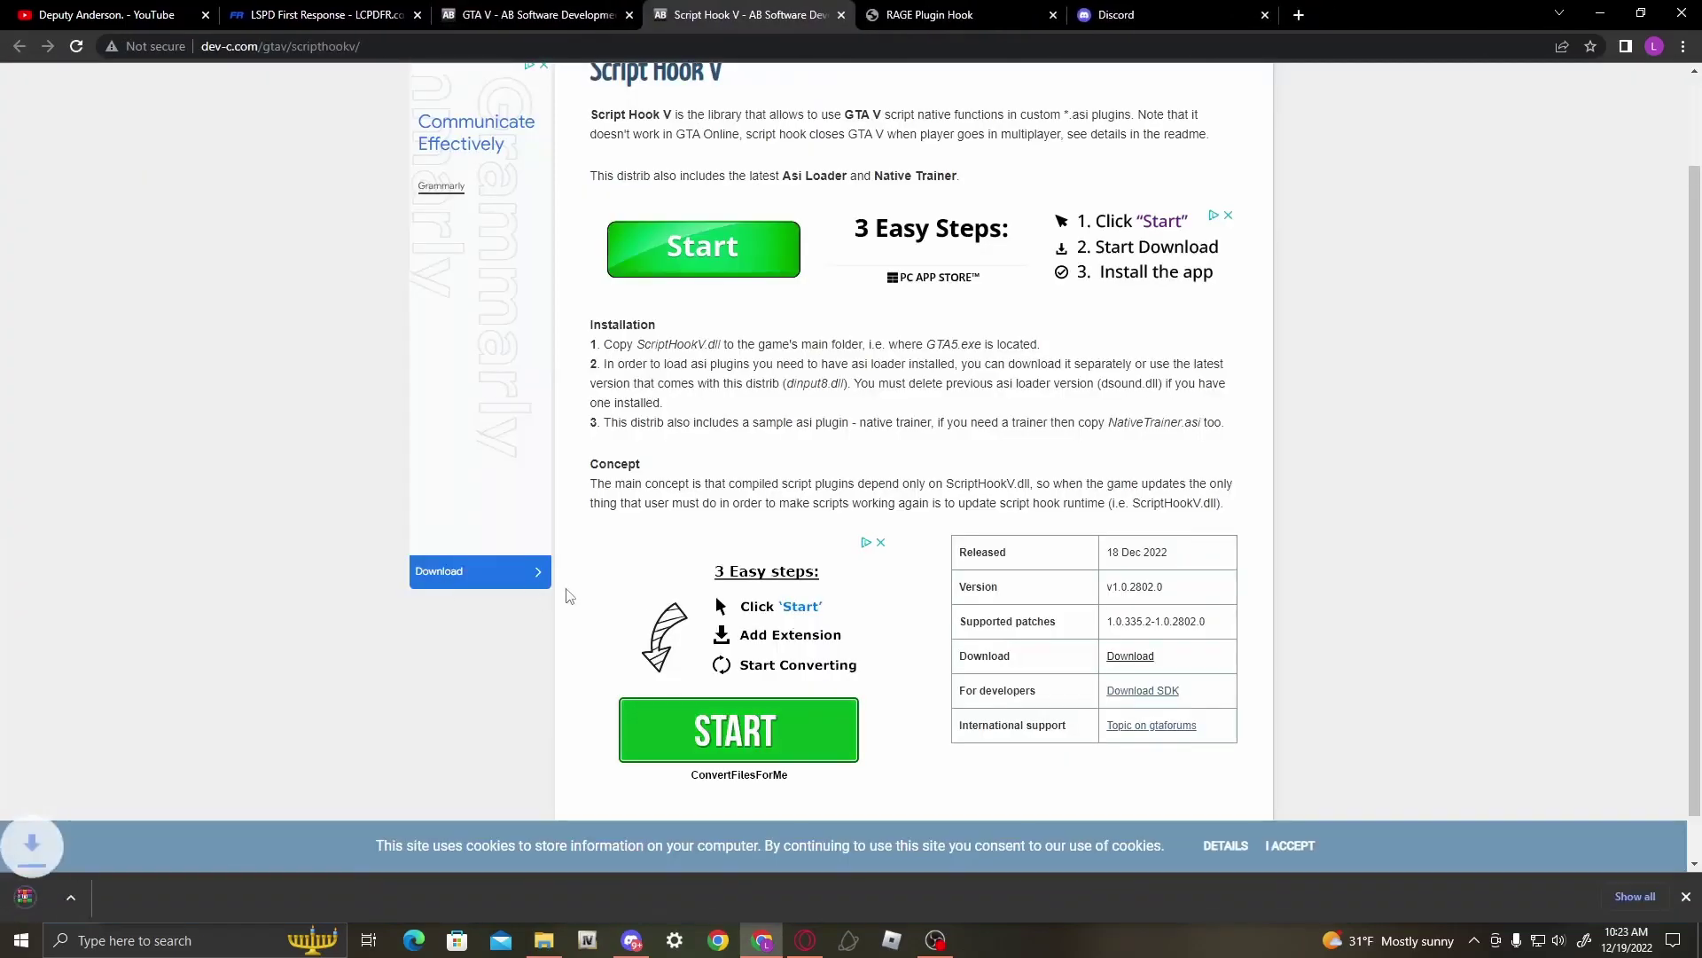
- Open the downloaded ScriptHookV zip in WinRAR and enter its bin folder
{"action": "left_click", "coordinate": [138, 896]}
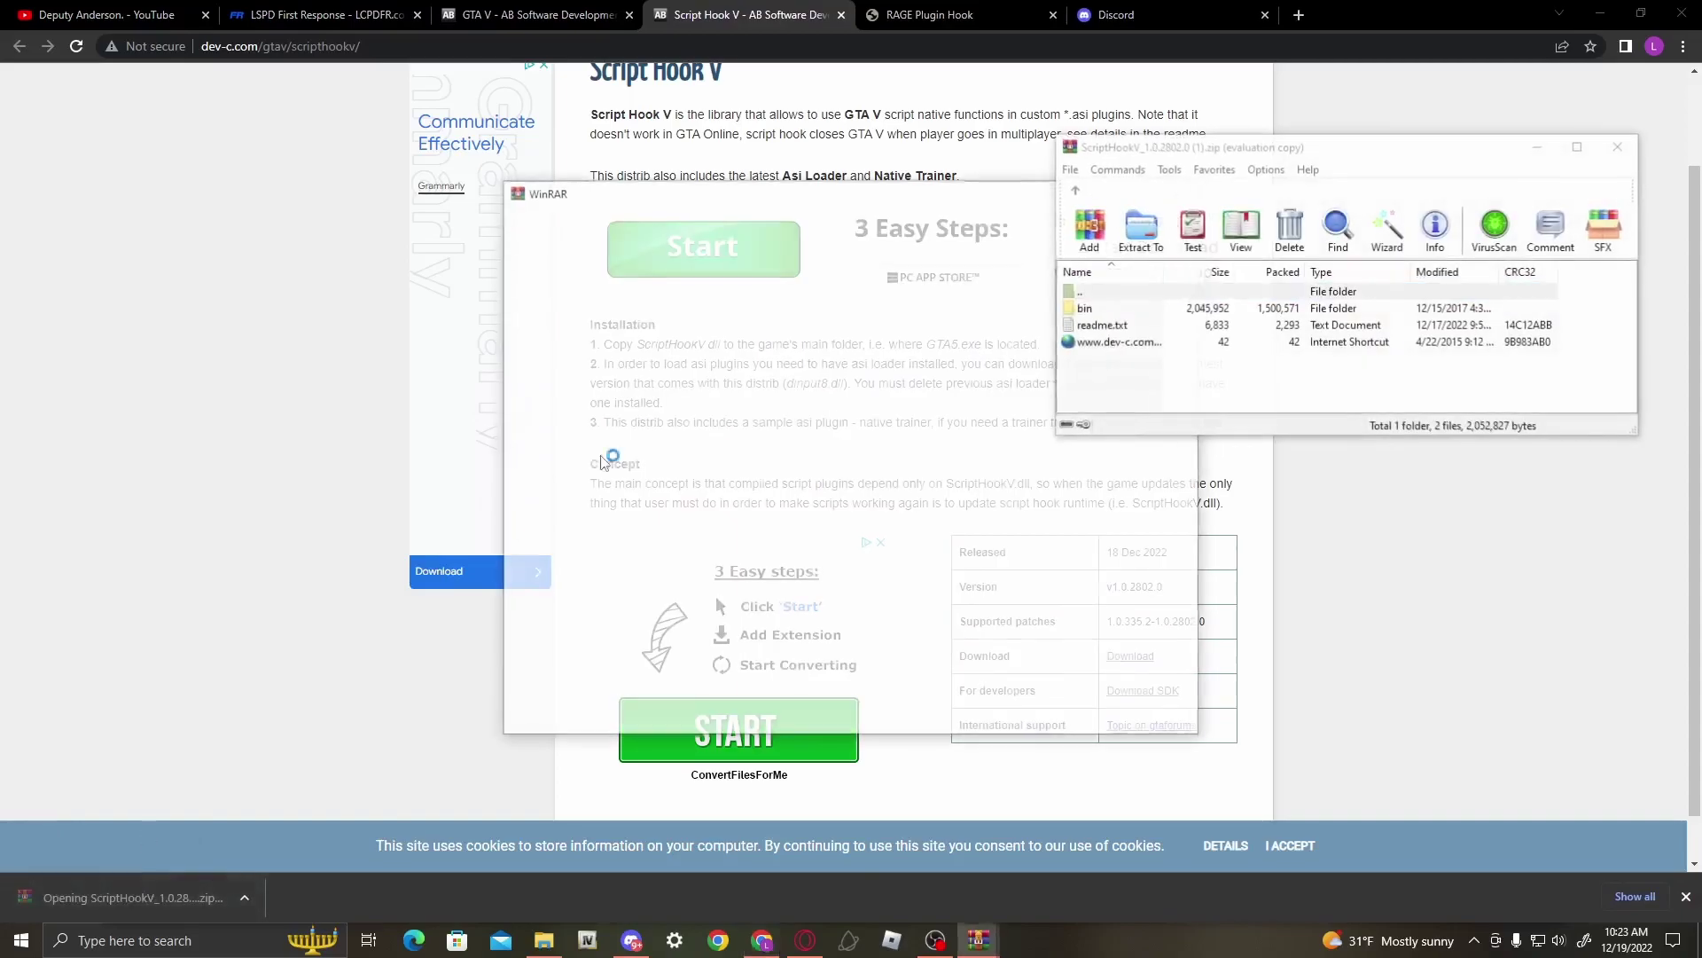
{"action": "left_click", "coordinate": [1184, 193]}
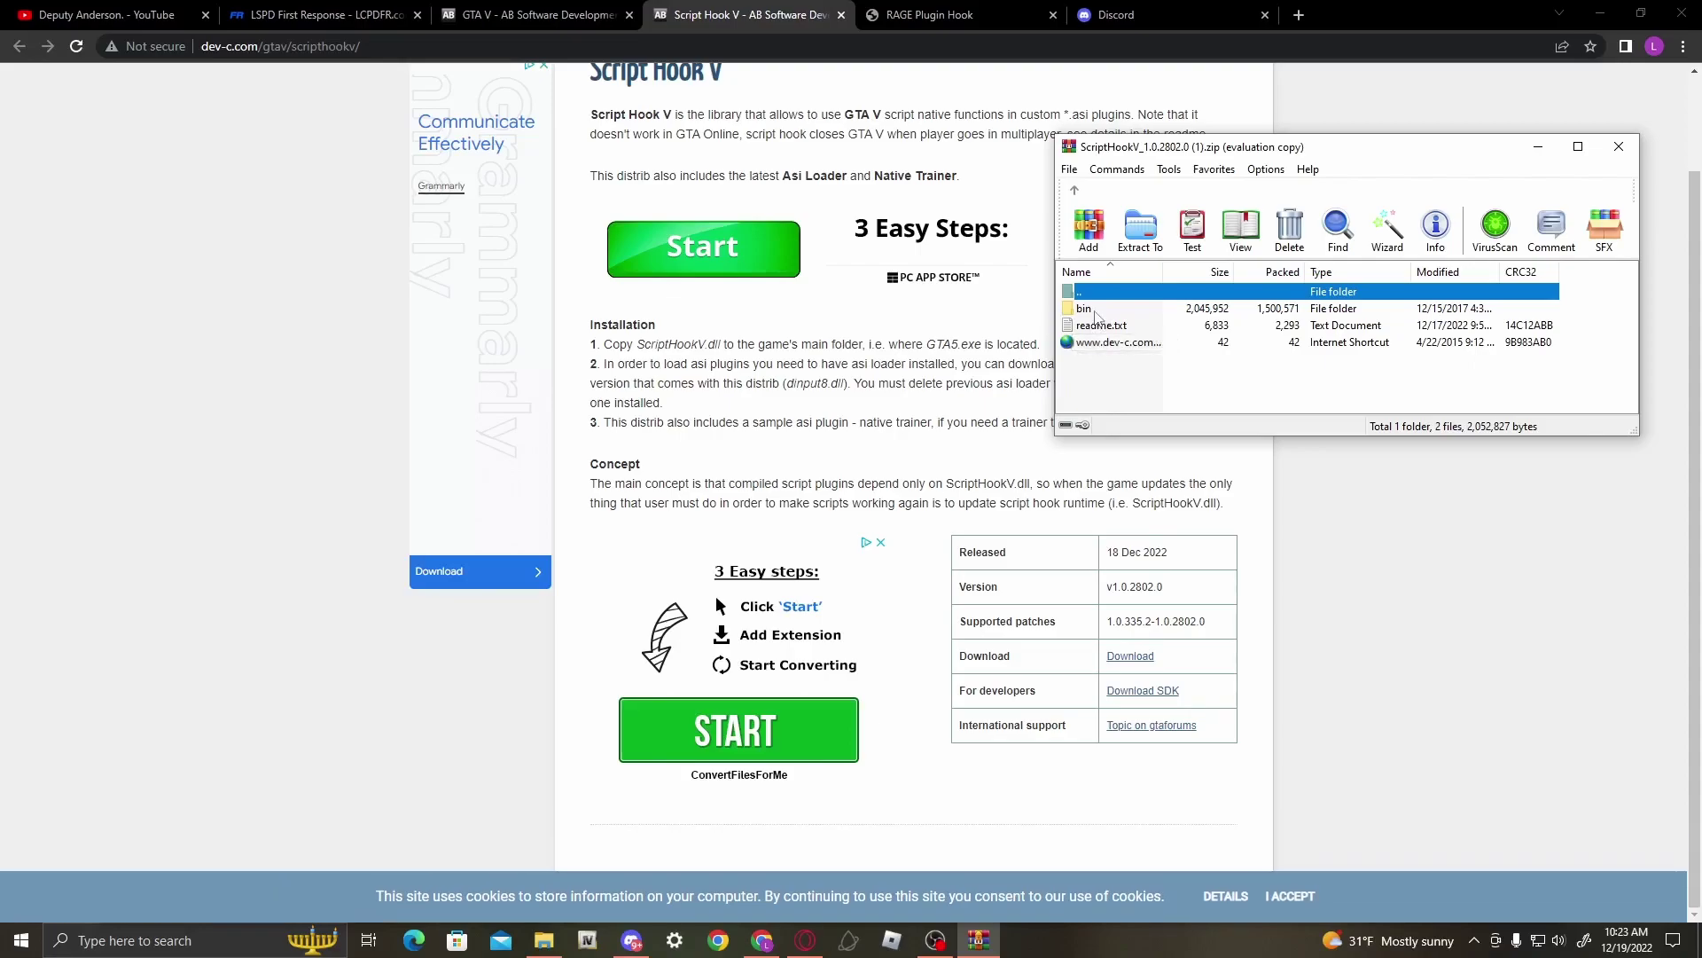
{"action": "left_click", "coordinate": [1100, 311]}
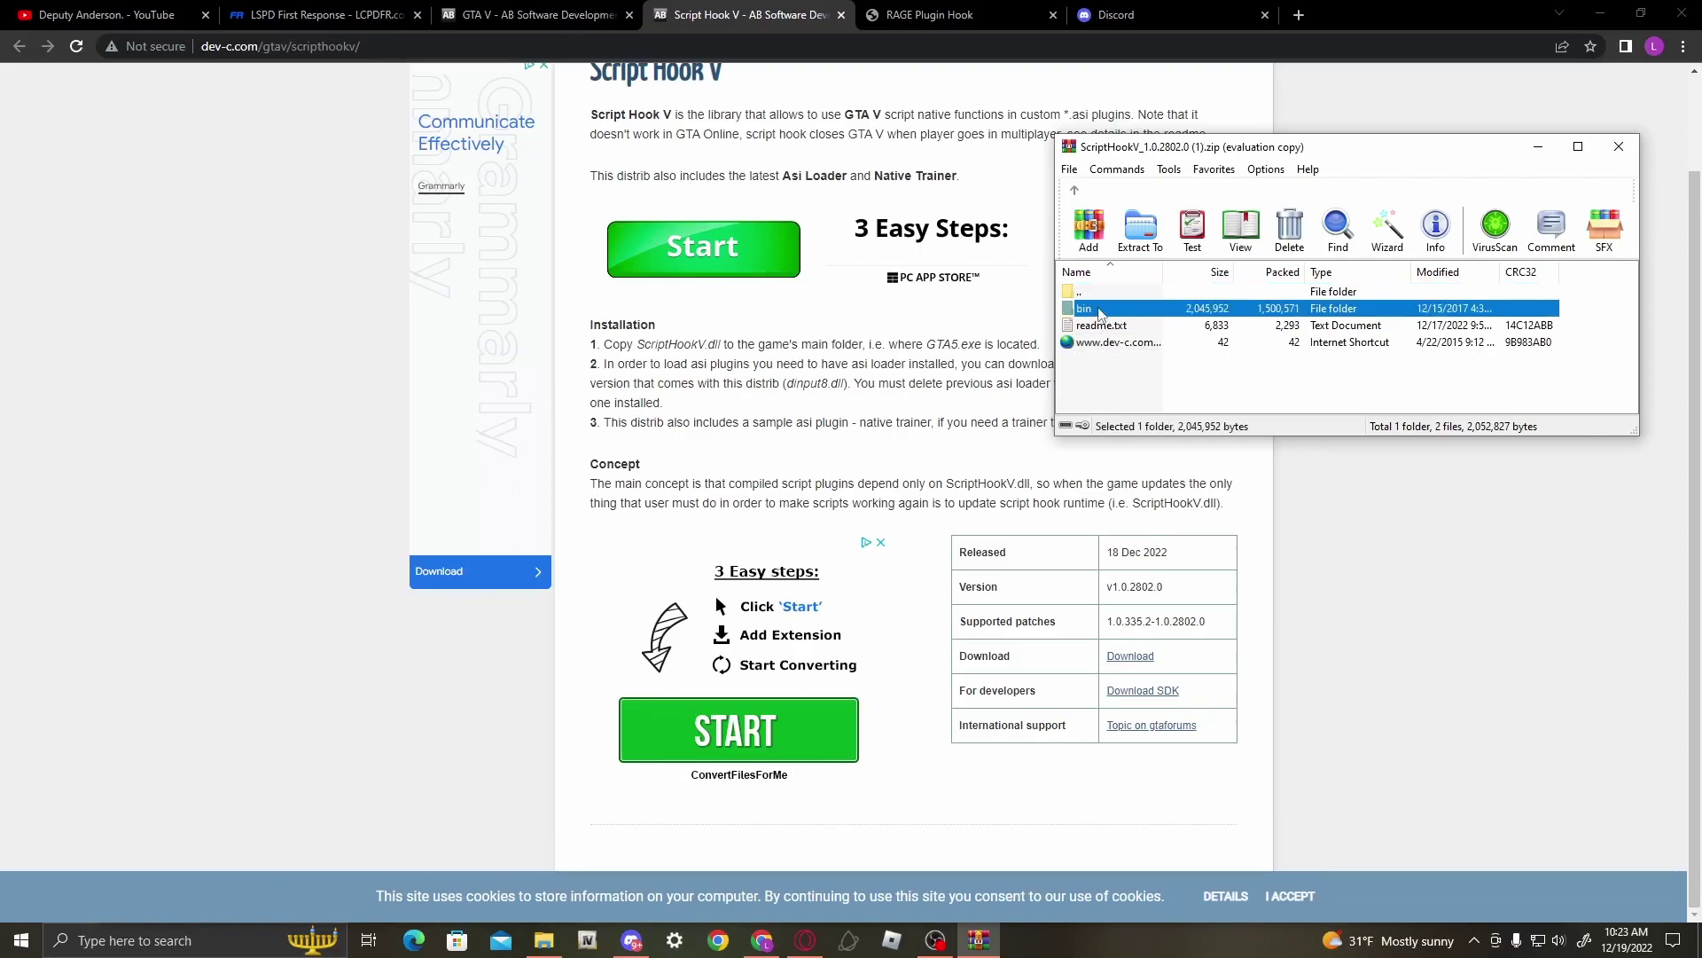
{"action": "double_click", "coordinate": [1099, 310]}
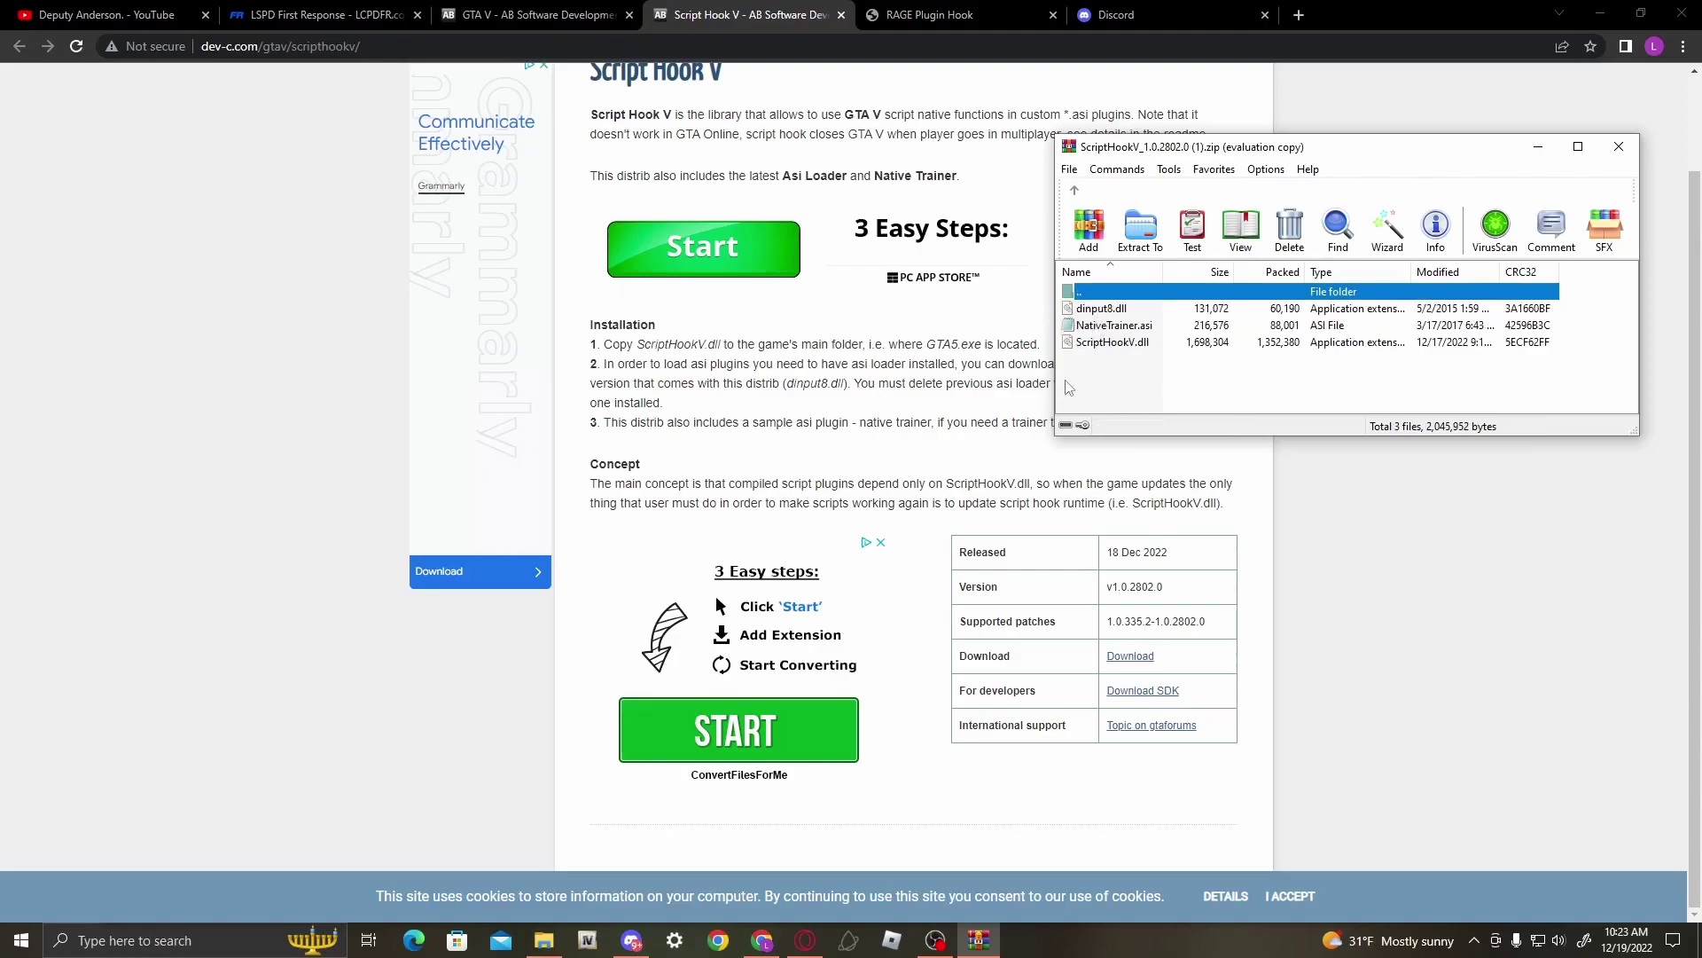
- Select ScriptHookV.dll and dinput8.dll, with the Grand Theft Auto V folder open alongside
{"action": "left_click", "coordinate": [1090, 344]}
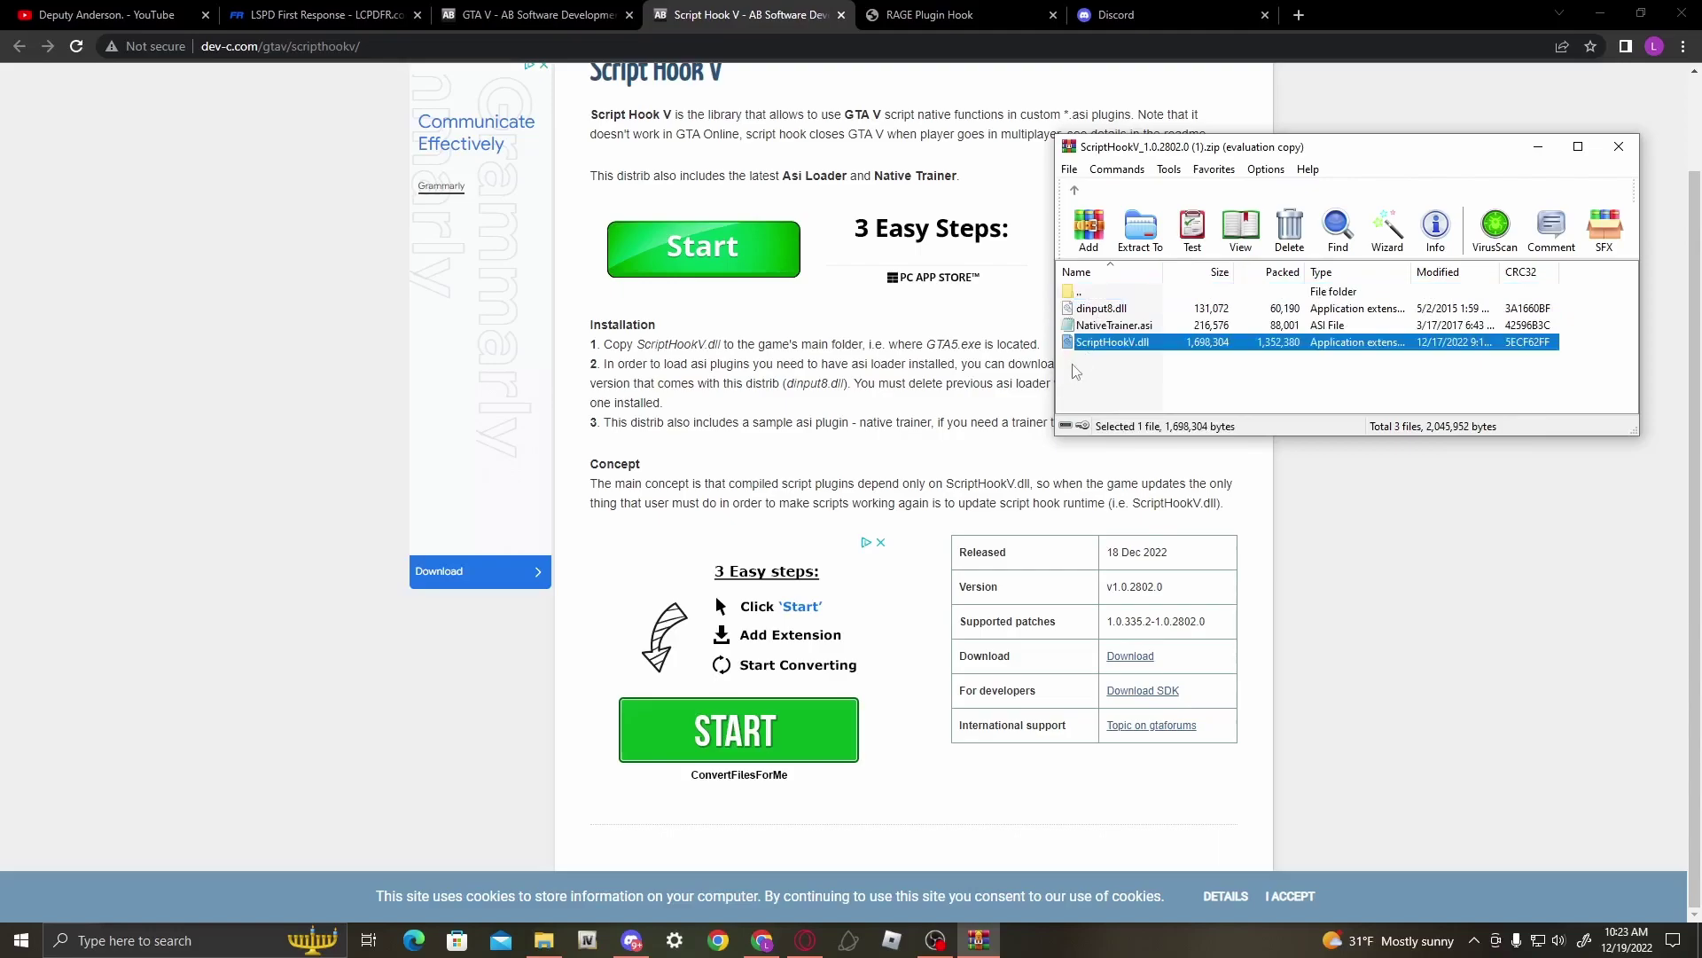
{"action": "left_click", "coordinate": [1102, 310], "text": "ctrl"}
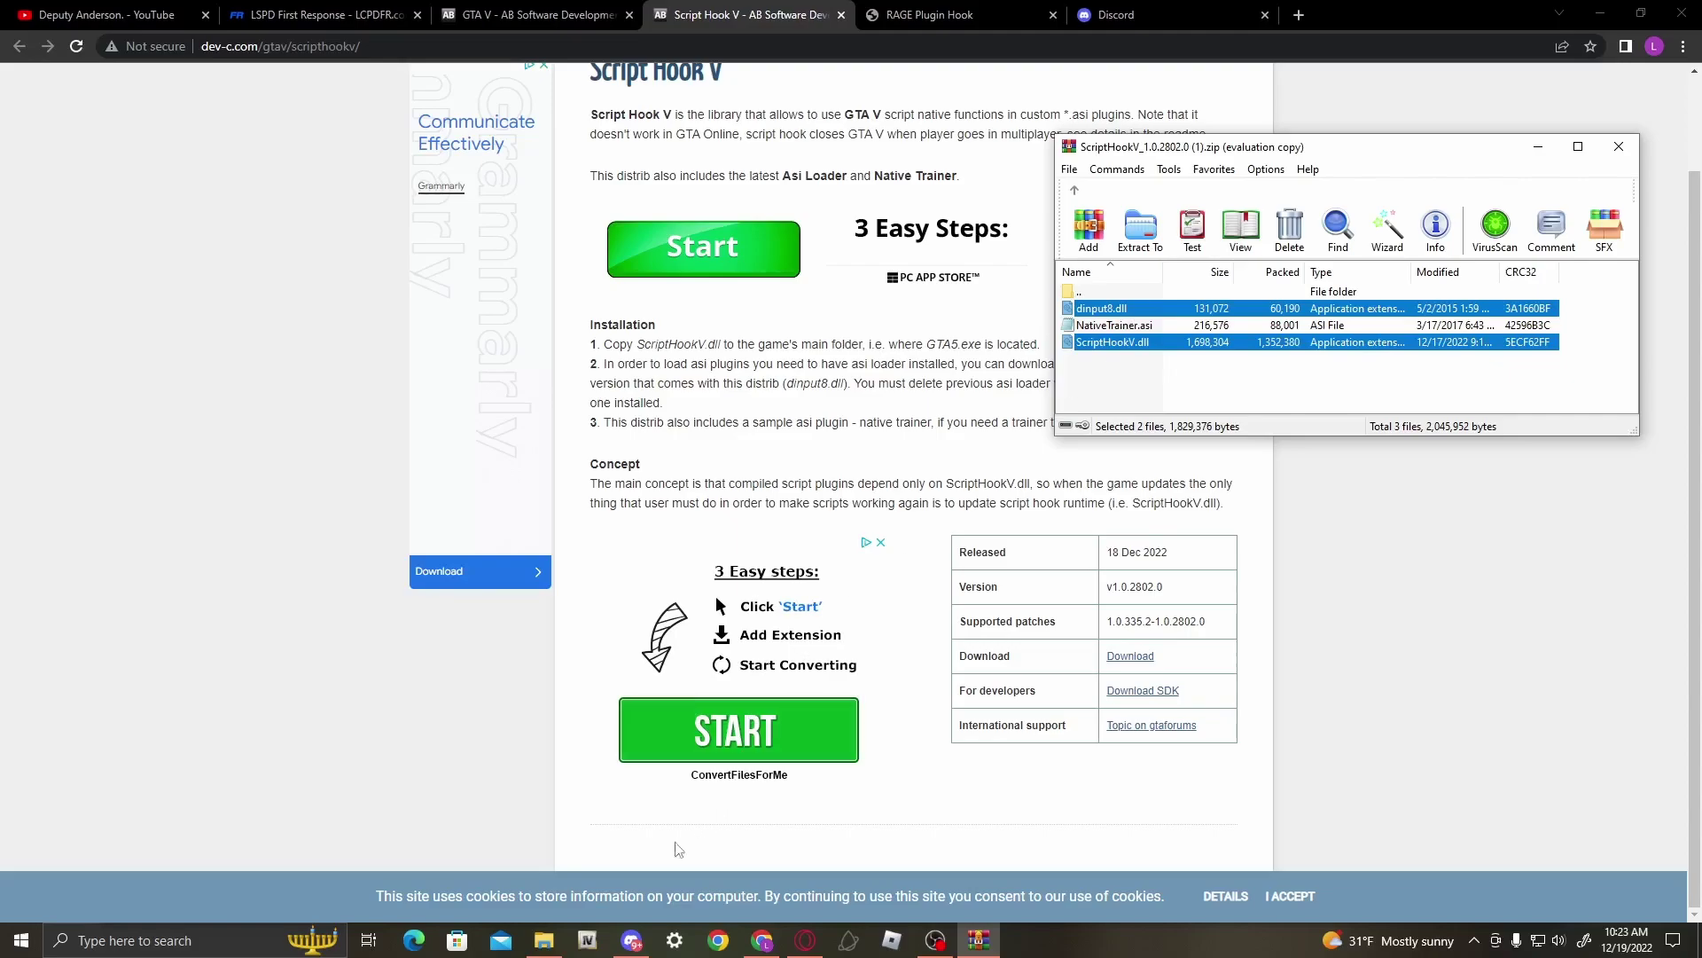
{"action": "left_click", "coordinate": [543, 942]}
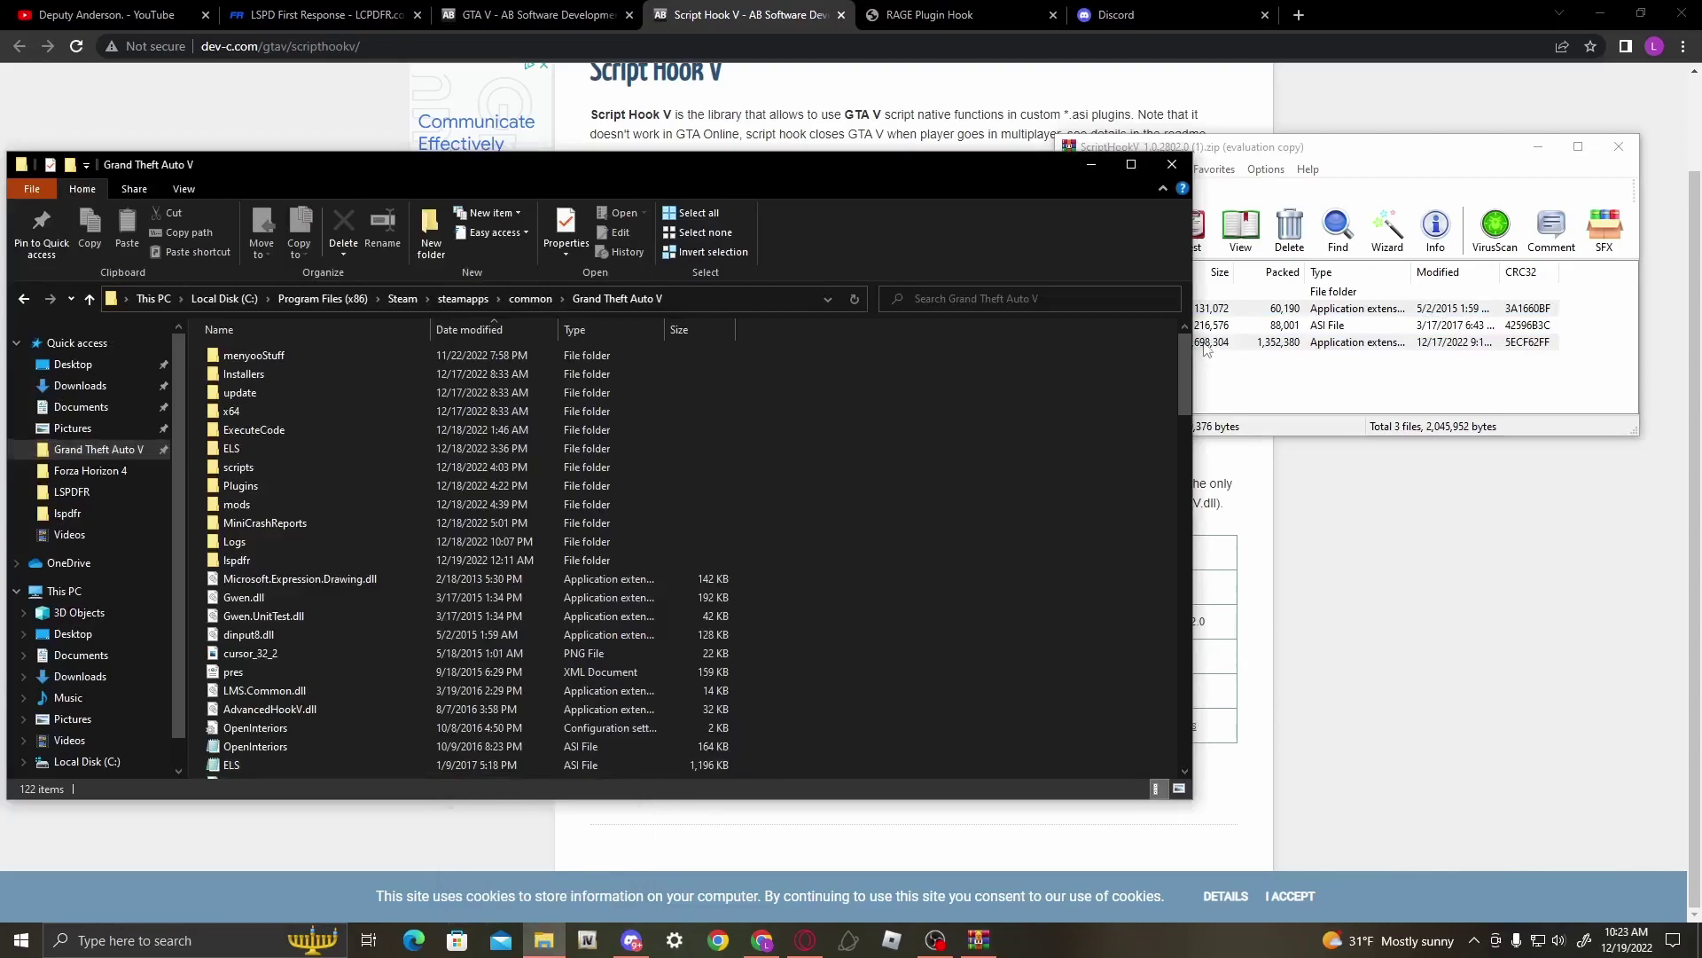
{"action": "left_click_drag", "start_coordinate": [1210, 310], "coordinate": [1122, 392]}
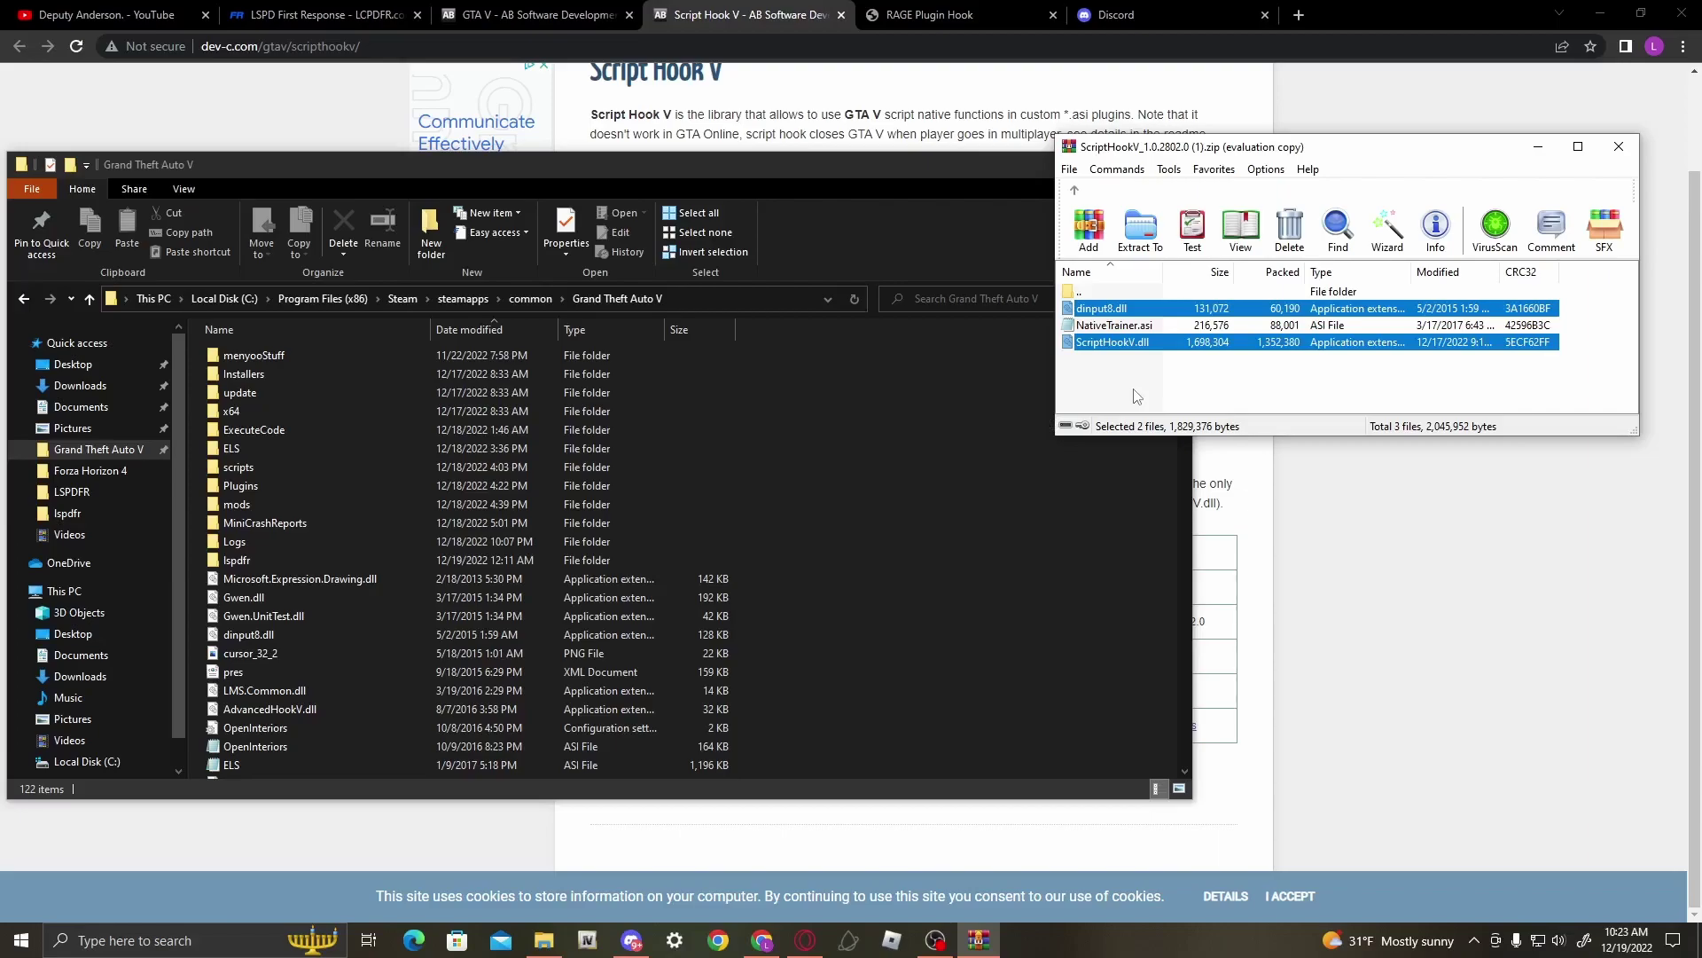
{"action": "left_click", "coordinate": [1144, 316]}
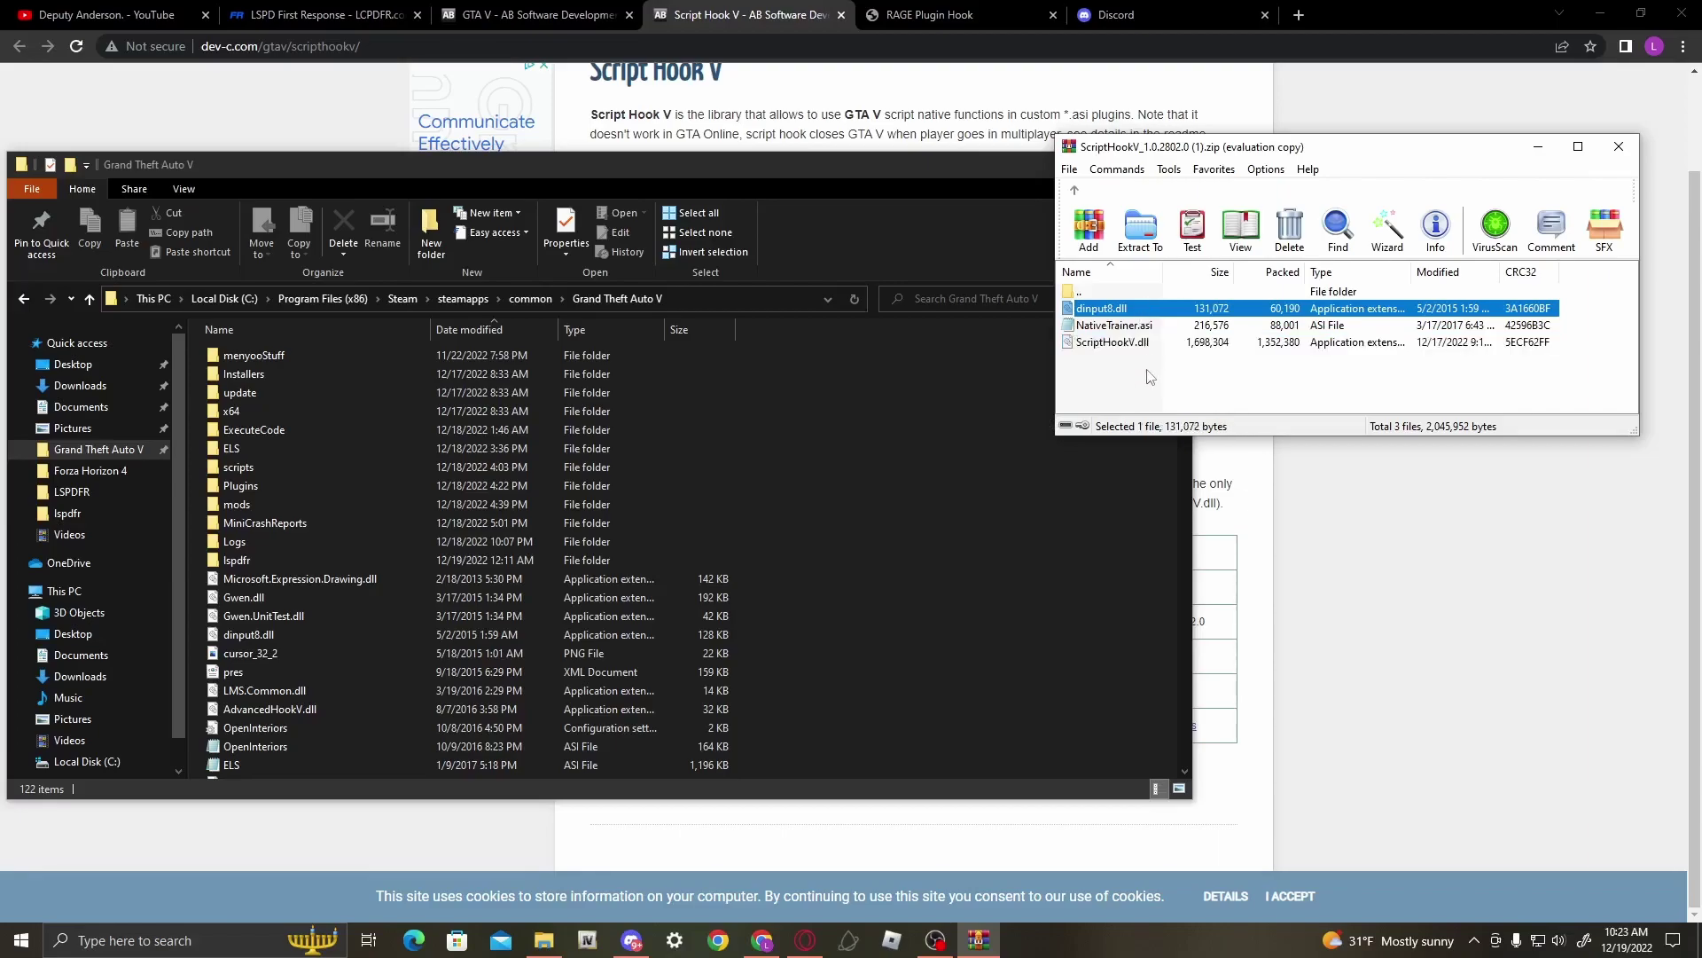
{"action": "left_click", "coordinate": [1149, 374]}
{"action": "left_click", "coordinate": [1151, 312]}
- Search the Grand Theft Auto V folder for 'dinput' to confirm dinput8.dll is present
{"action": "left_click", "coordinate": [901, 397]}
{"action": "left_click", "coordinate": [928, 301]}
{"action": "type", "text": "din"}
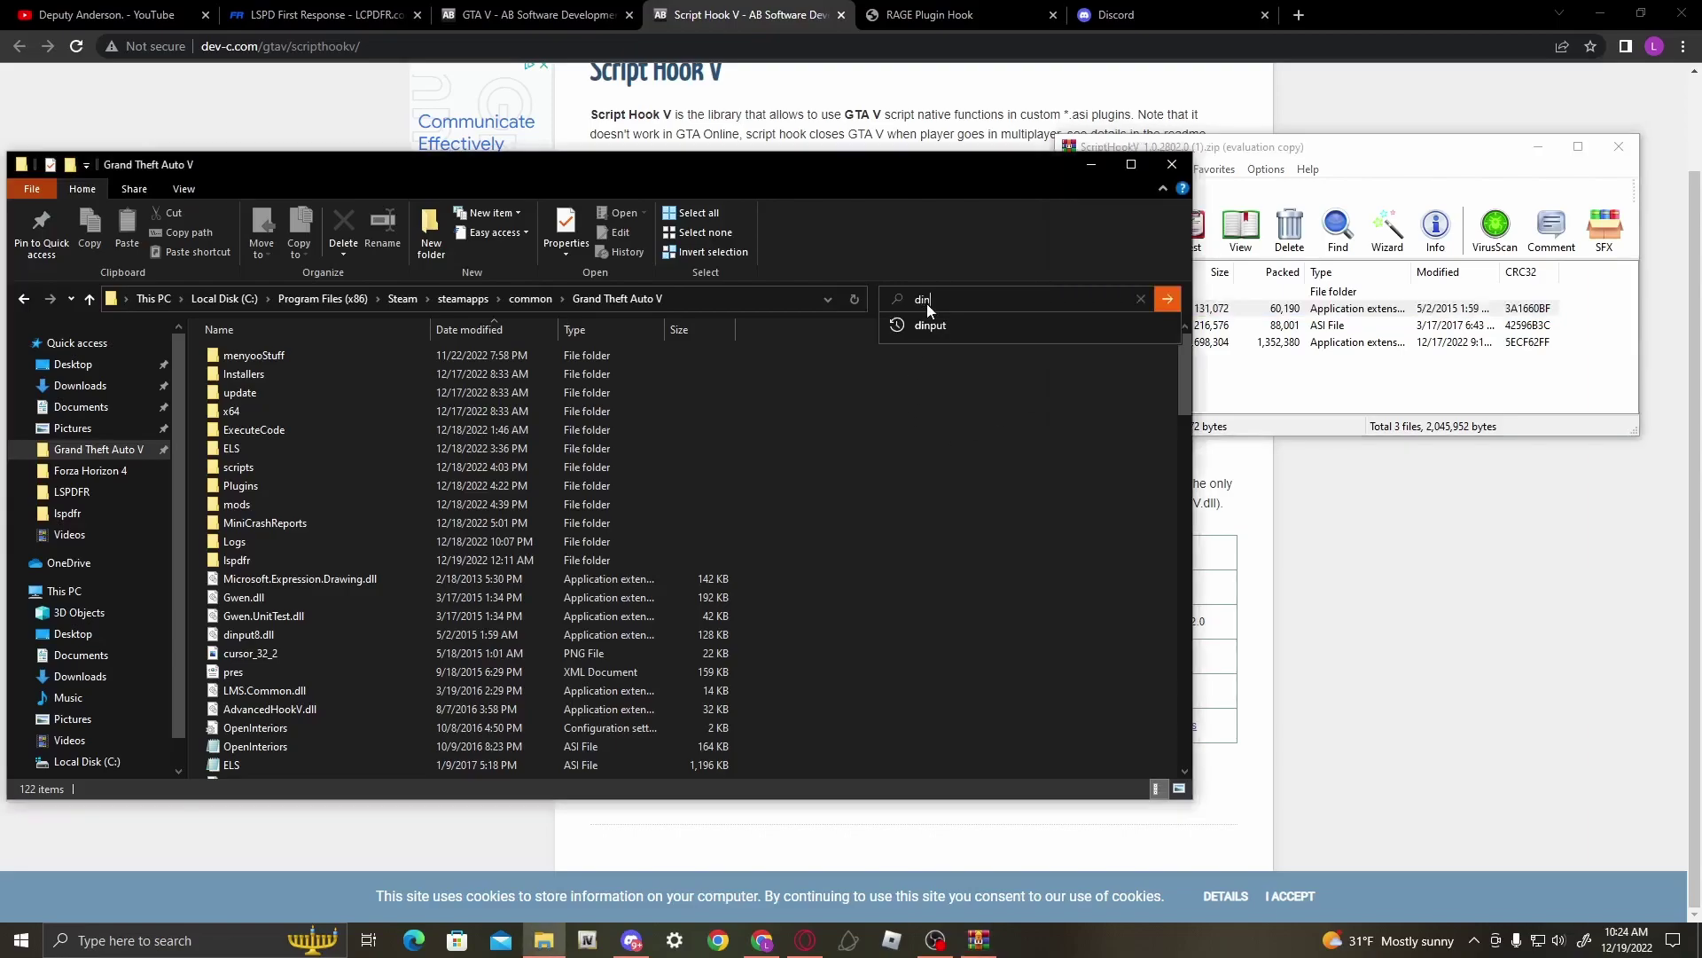
{"action": "type", "text": "put"}
{"action": "key", "text": "Return"}
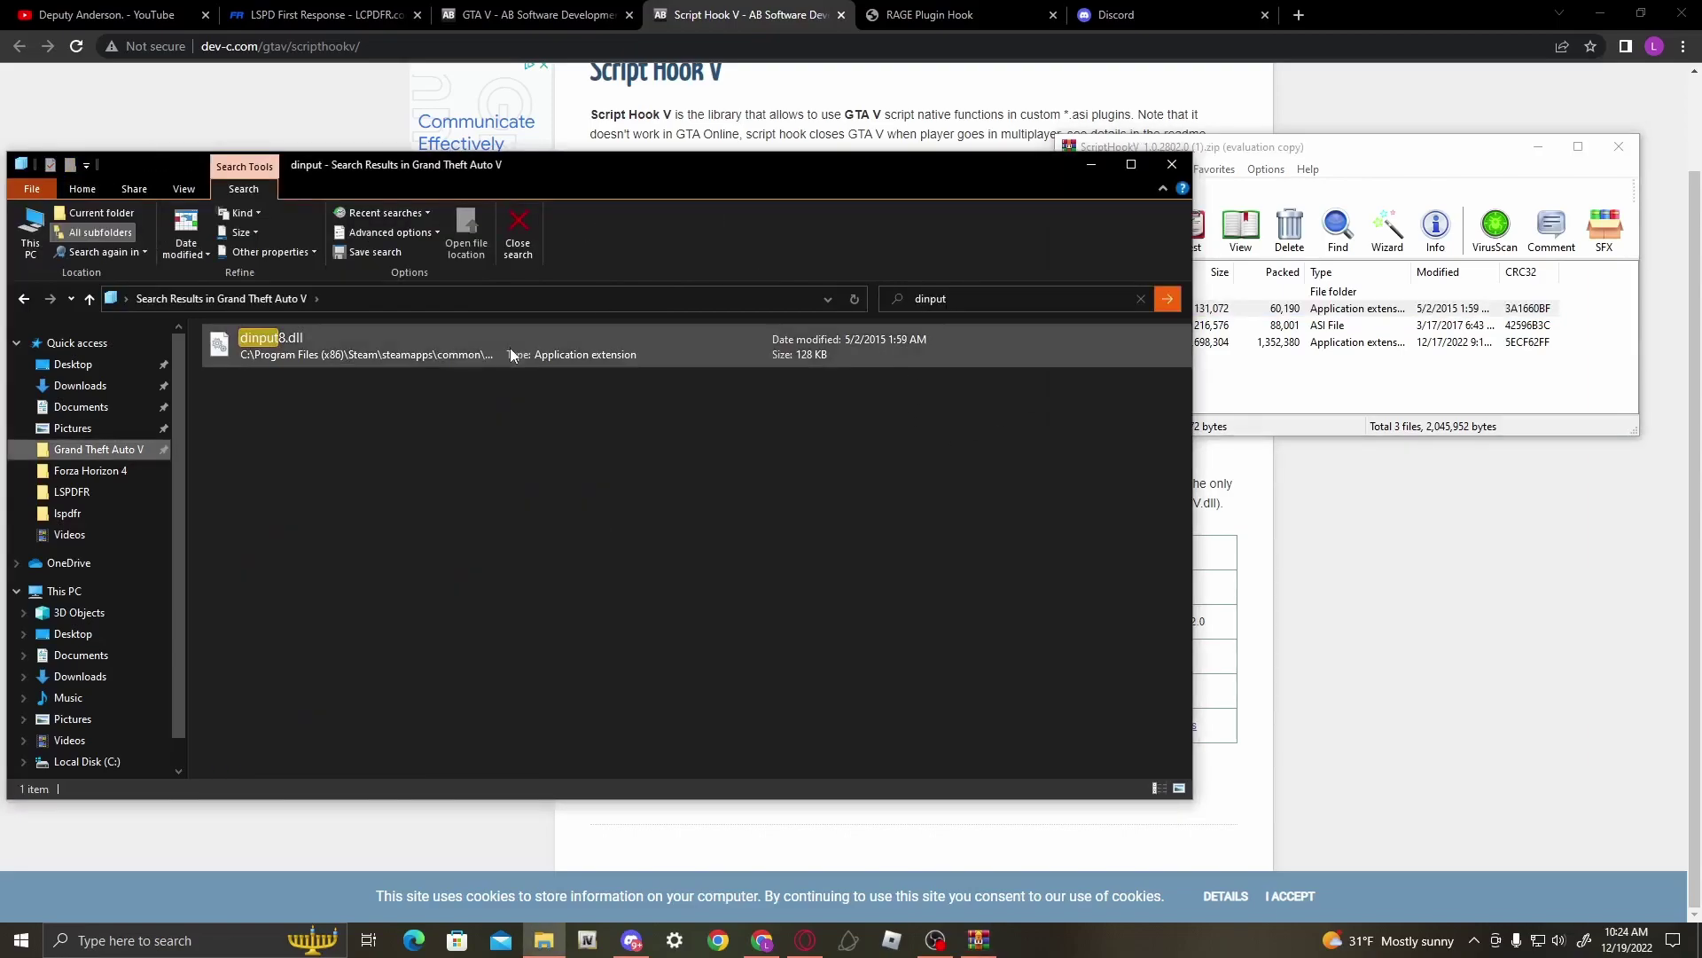
{"action": "right_click", "coordinate": [509, 347]}
{"action": "left_click", "coordinate": [492, 343]}
{"action": "right_click", "coordinate": [492, 343]}
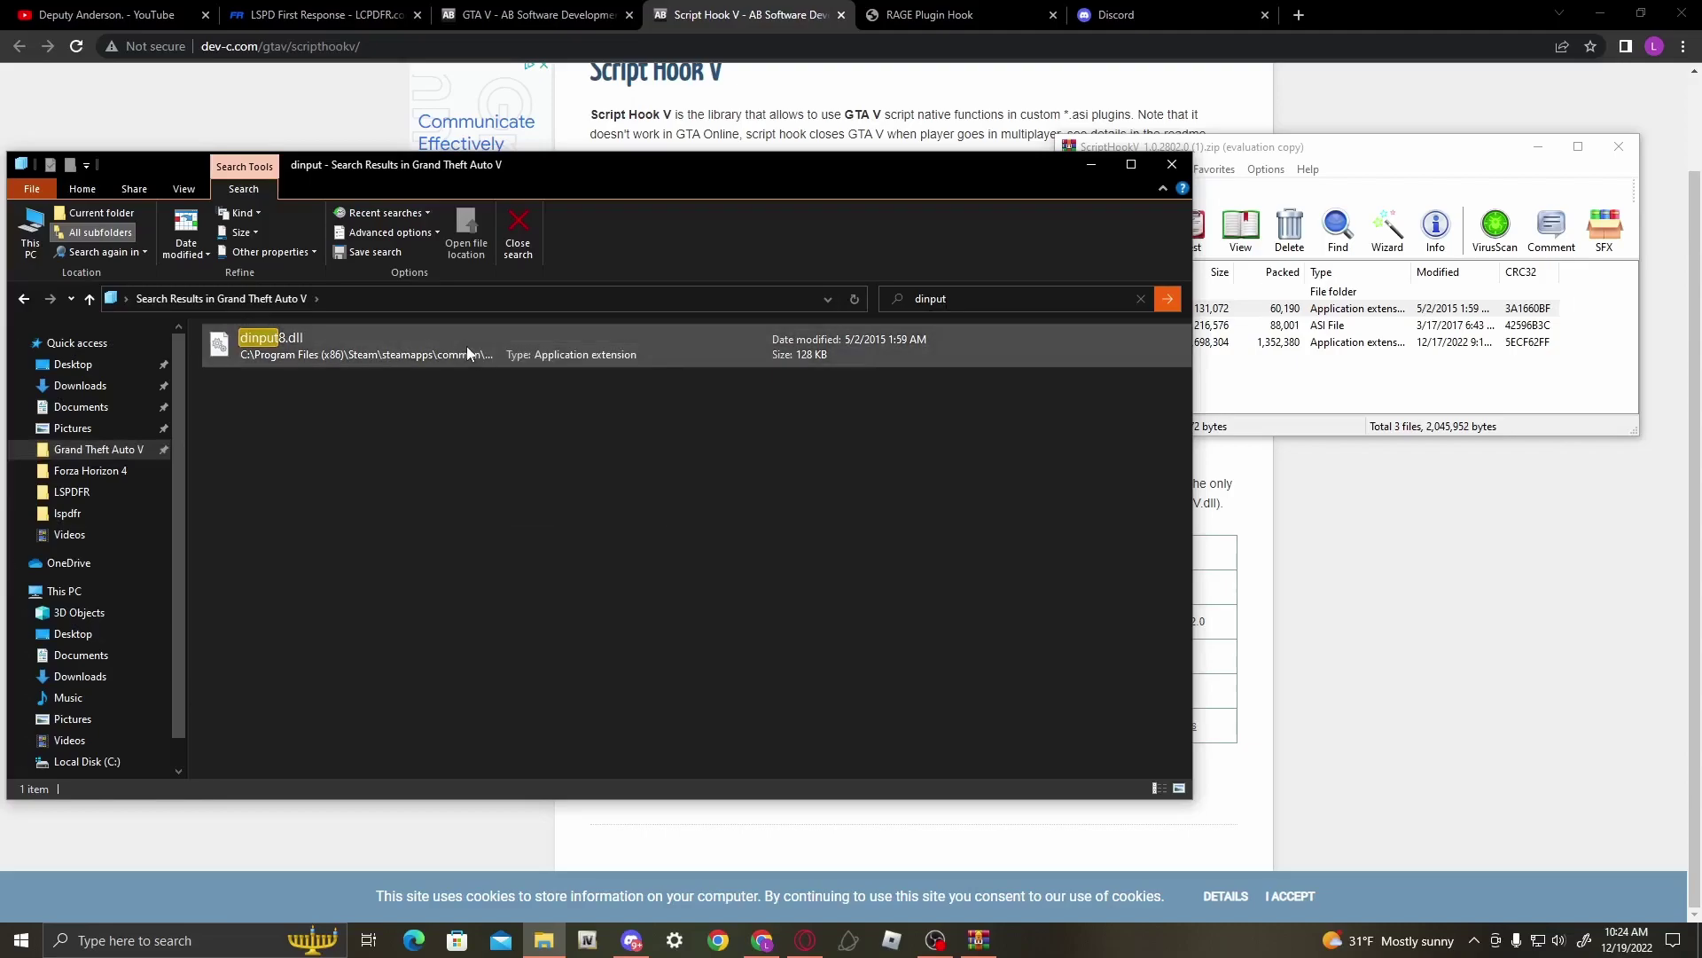
{"action": "right_click", "coordinate": [438, 351]}
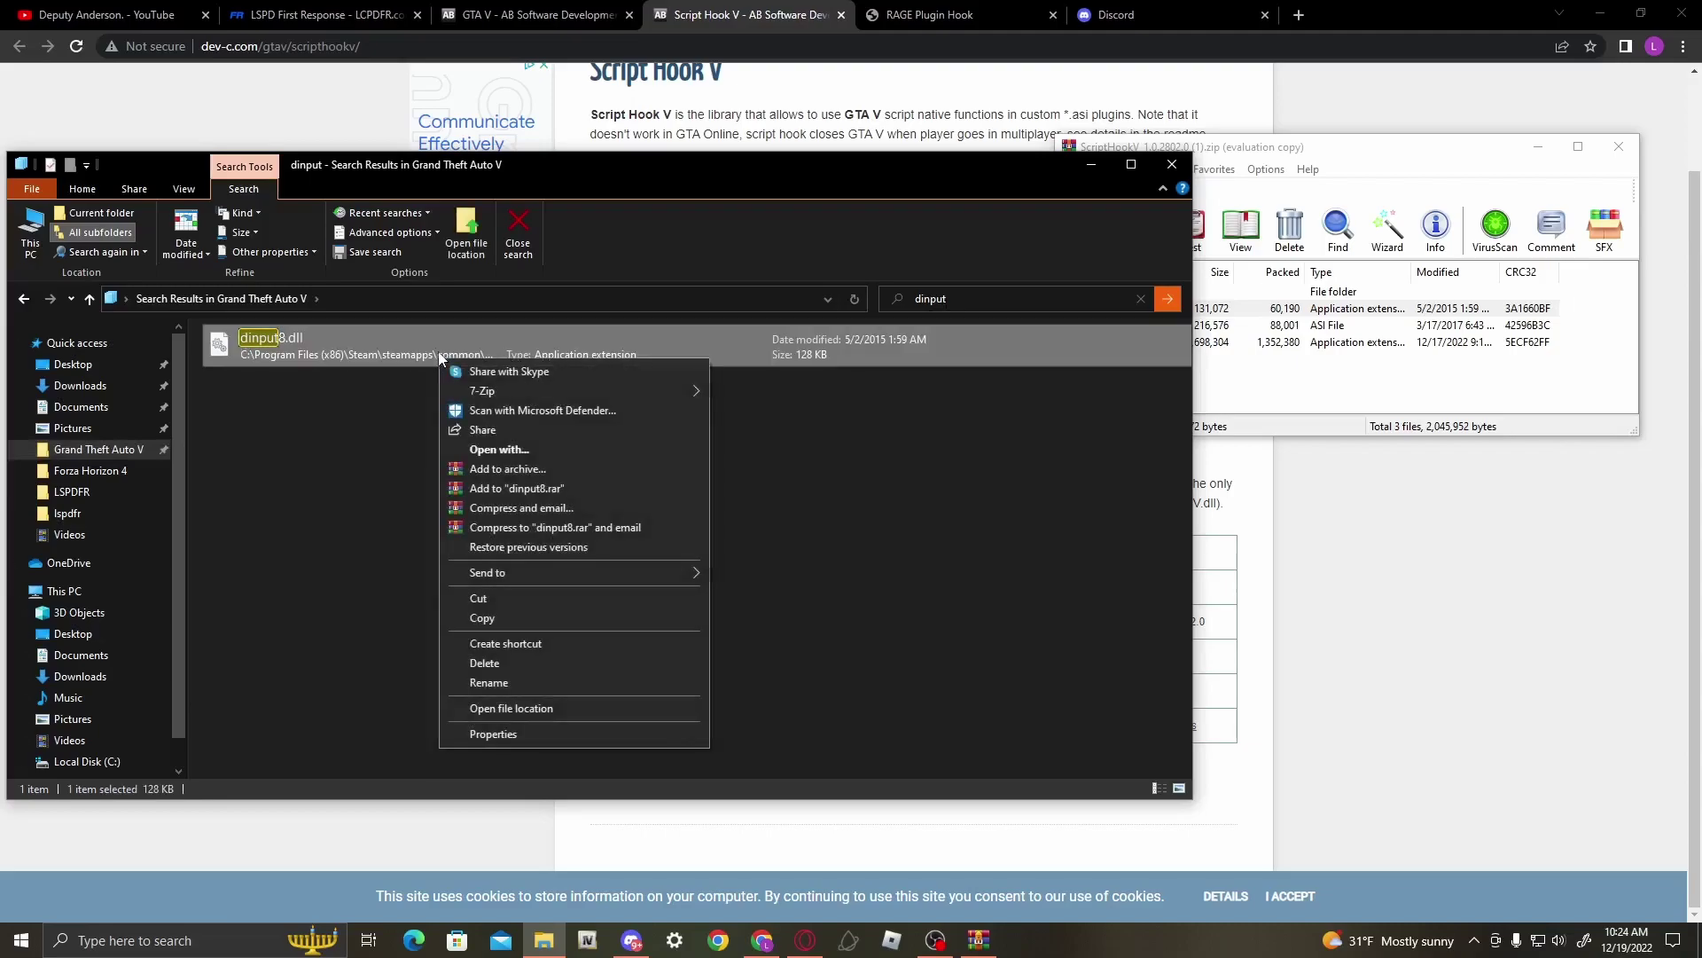
{"action": "left_click", "coordinate": [1090, 484]}
- Close the ScriptHookV archive window in WinRAR
{"action": "left_click", "coordinate": [1371, 387]}
{"action": "left_click", "coordinate": [1372, 388]}
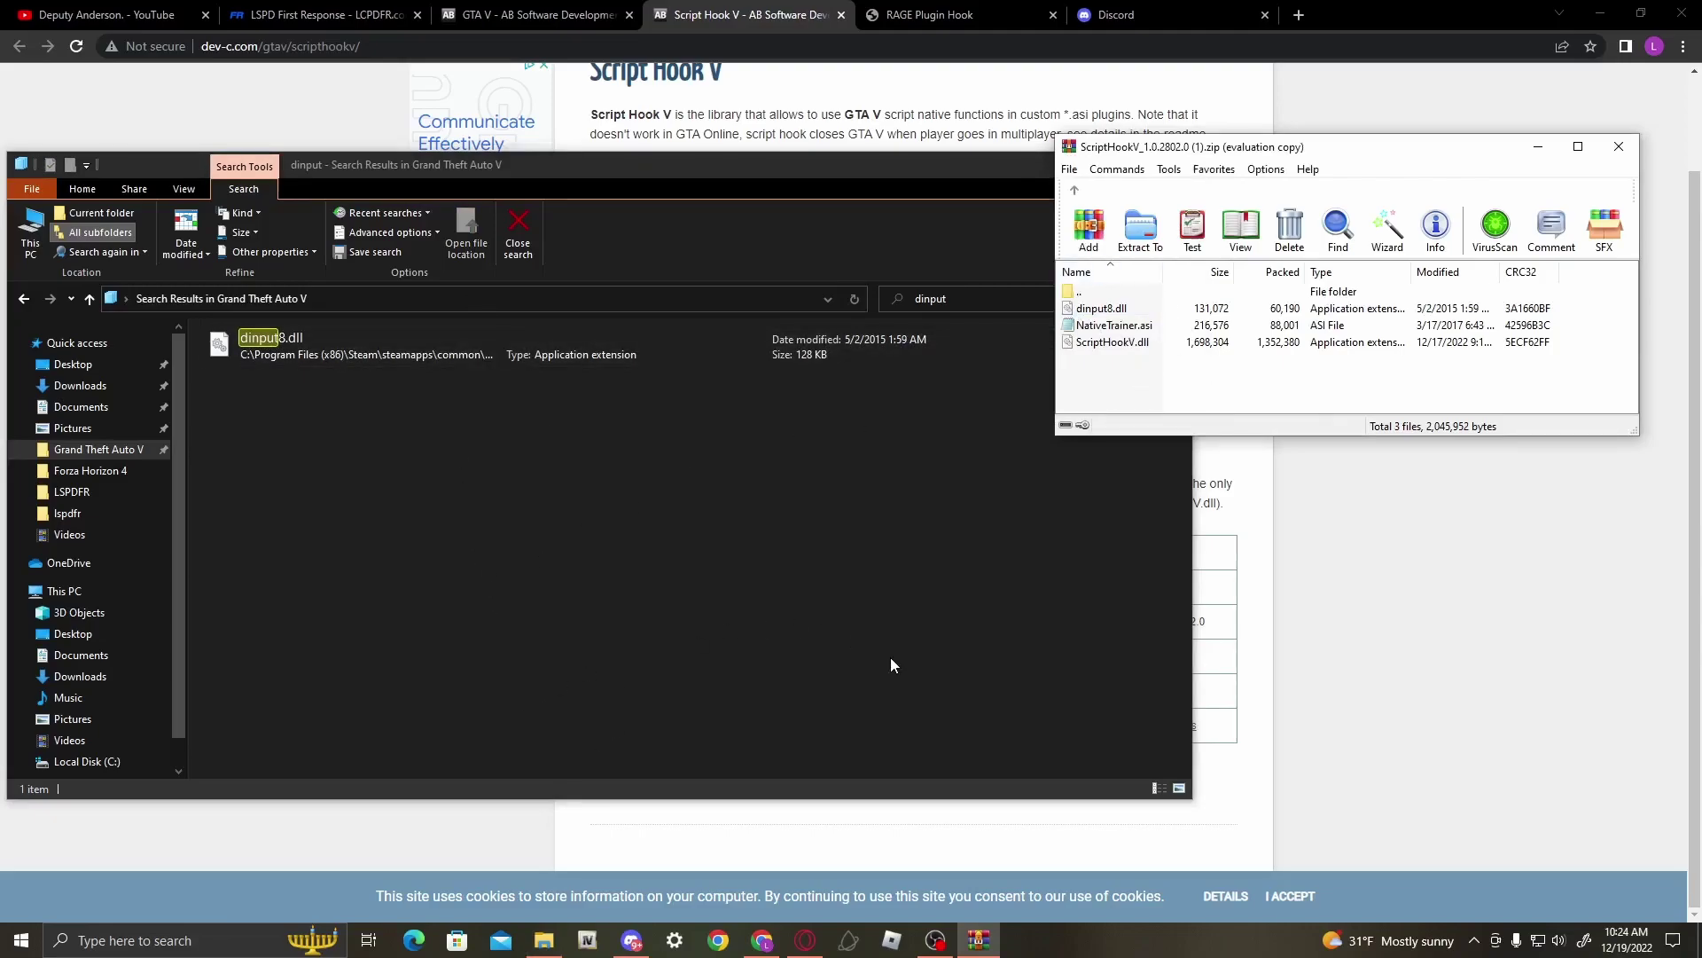
{"action": "left_click", "coordinate": [1619, 150]}
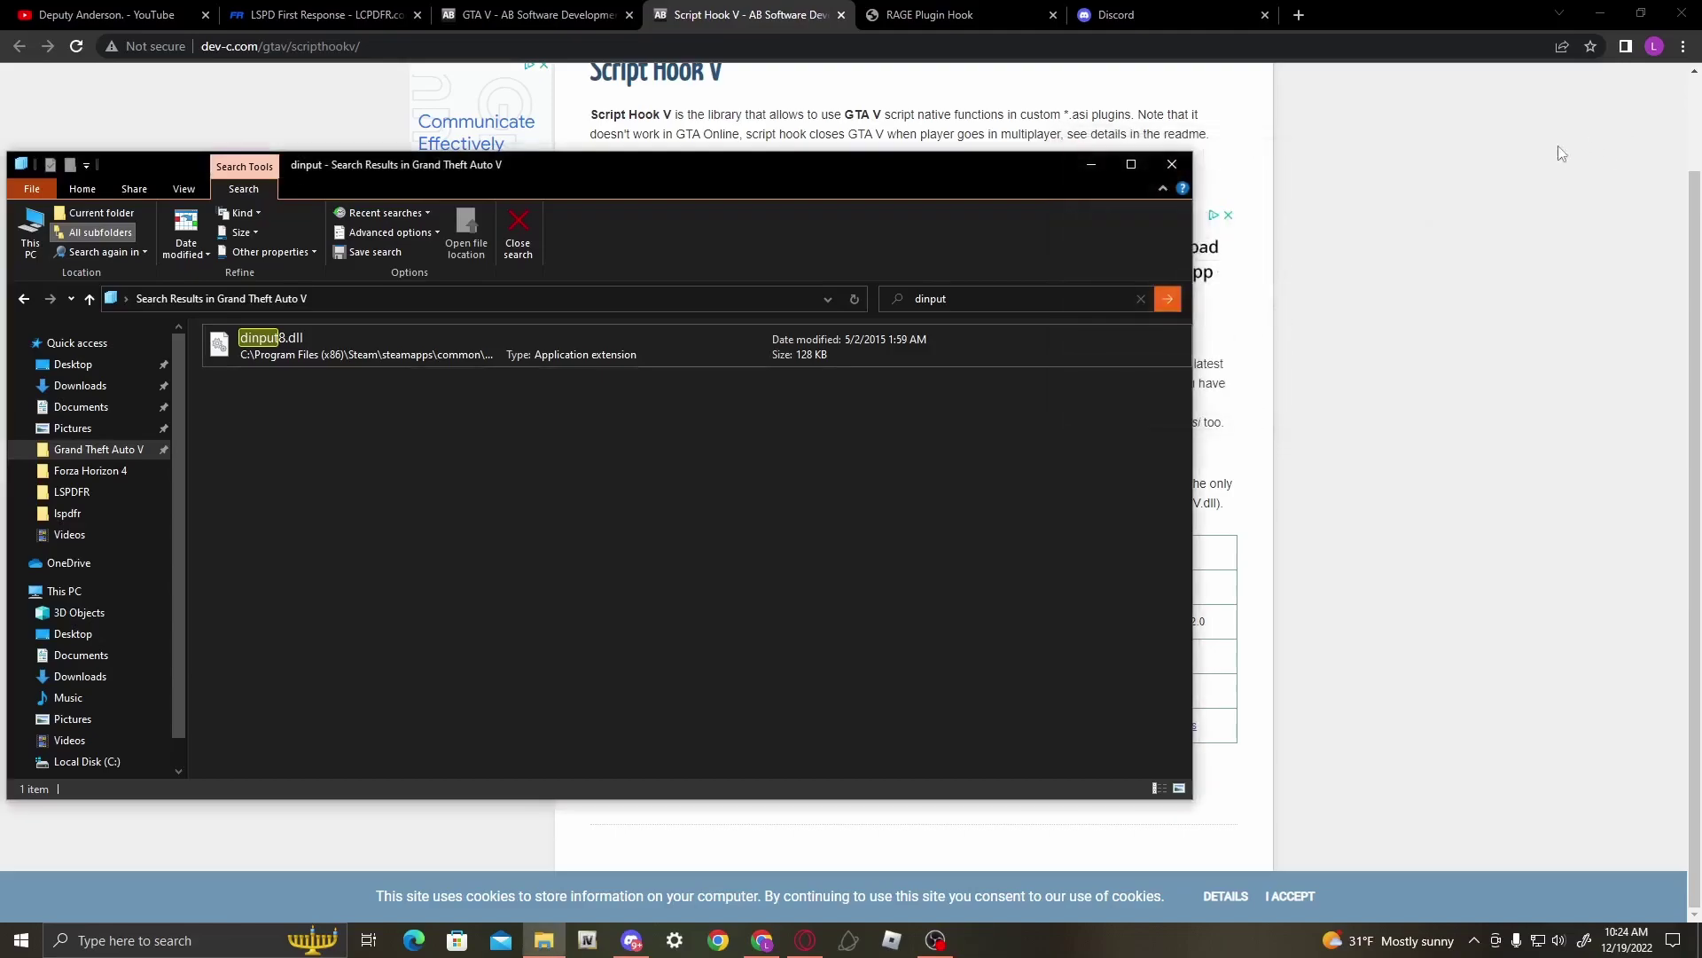
- Close the game folder window, then the RAGE Plugin Hook and Discord tabs
{"action": "left_click", "coordinate": [1172, 165]}
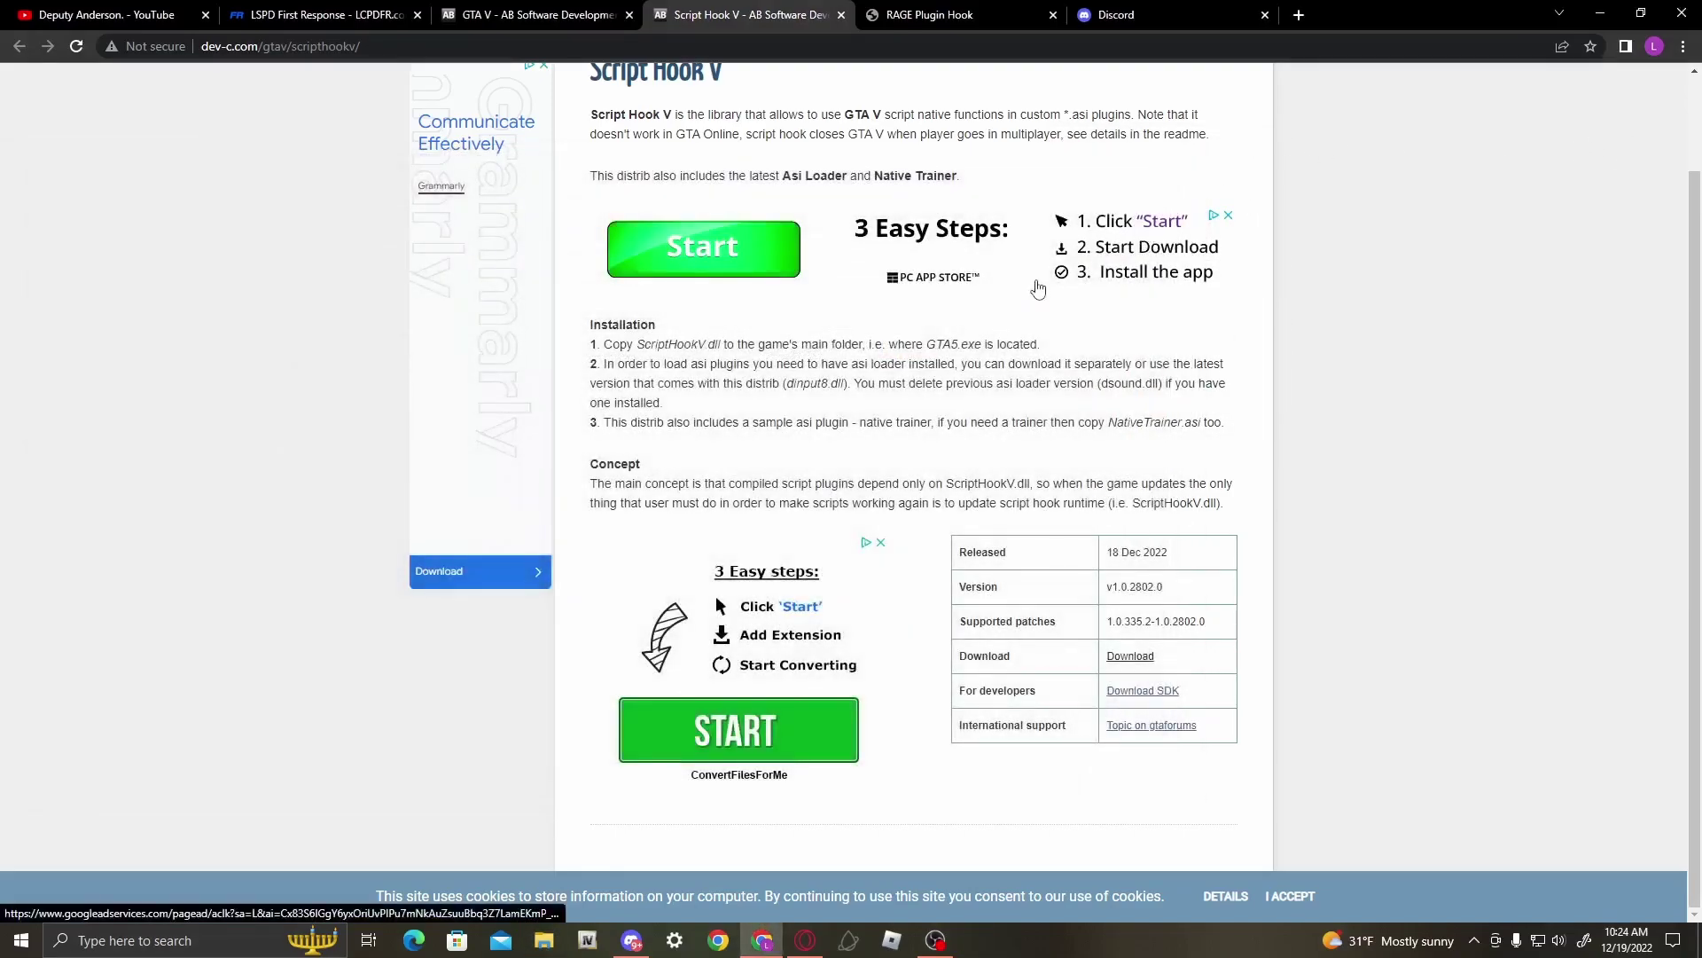
{"action": "scroll", "coordinate": [1129, 125], "scroll_direction": "up", "scroll_amount": 1}
{"action": "scroll", "coordinate": [1135, 129], "scroll_direction": "down", "scroll_amount": 1}
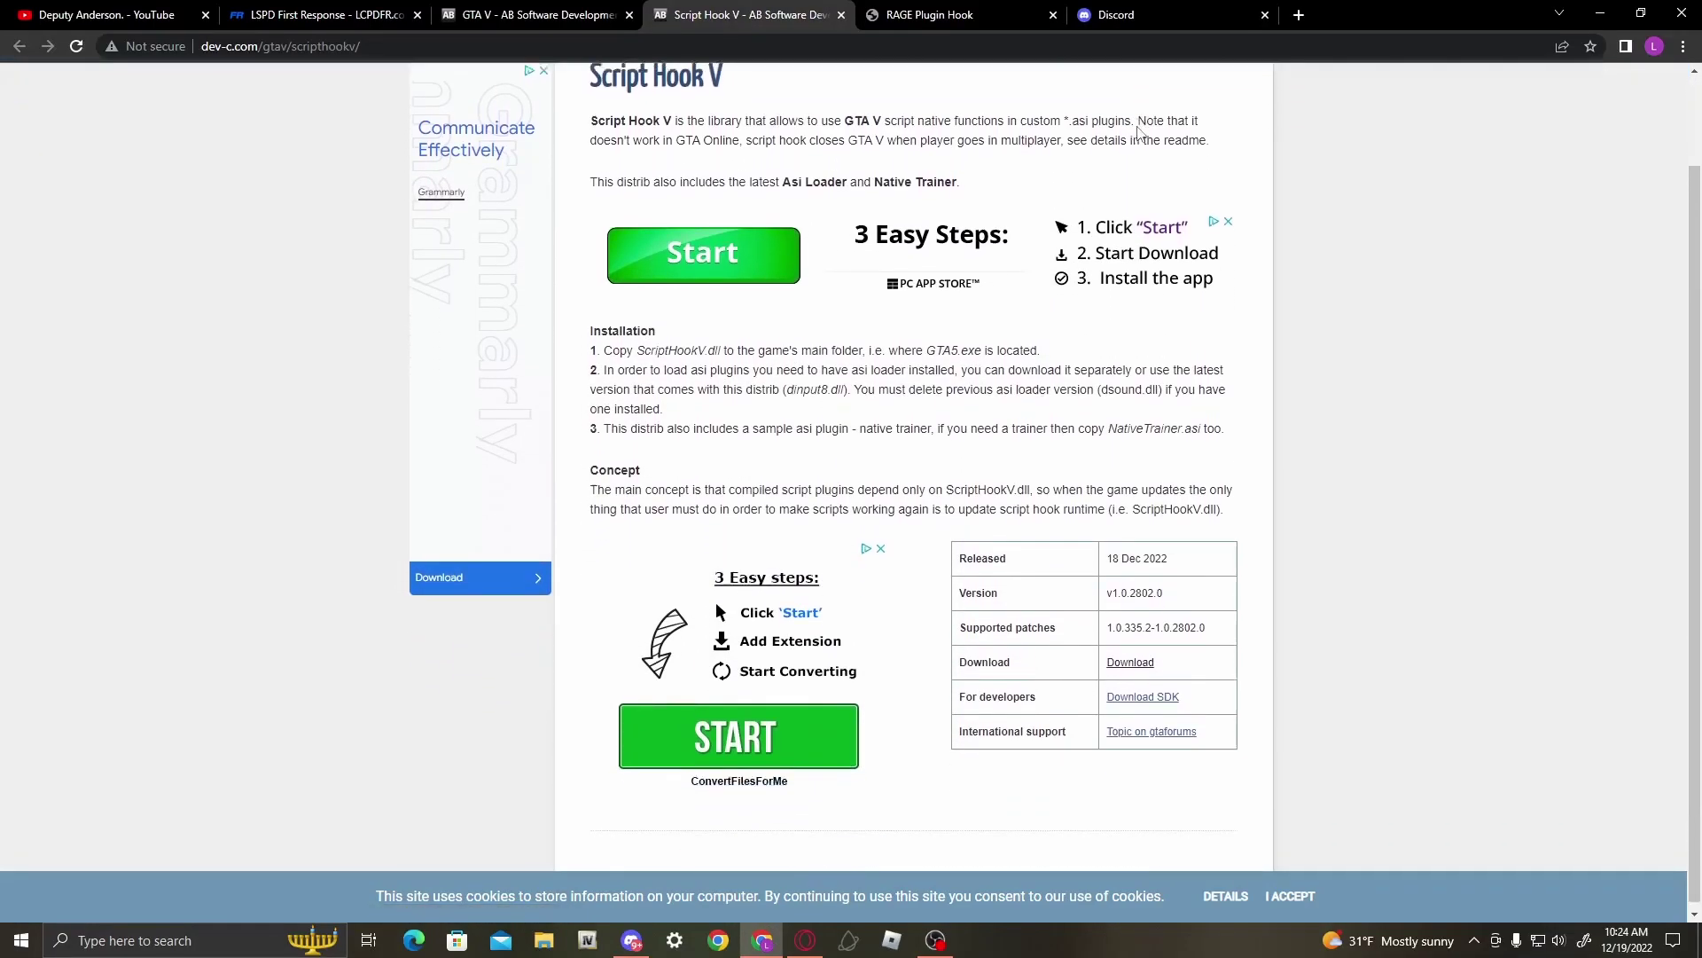
{"action": "scroll", "coordinate": [794, 249], "scroll_direction": "up", "scroll_amount": 1}
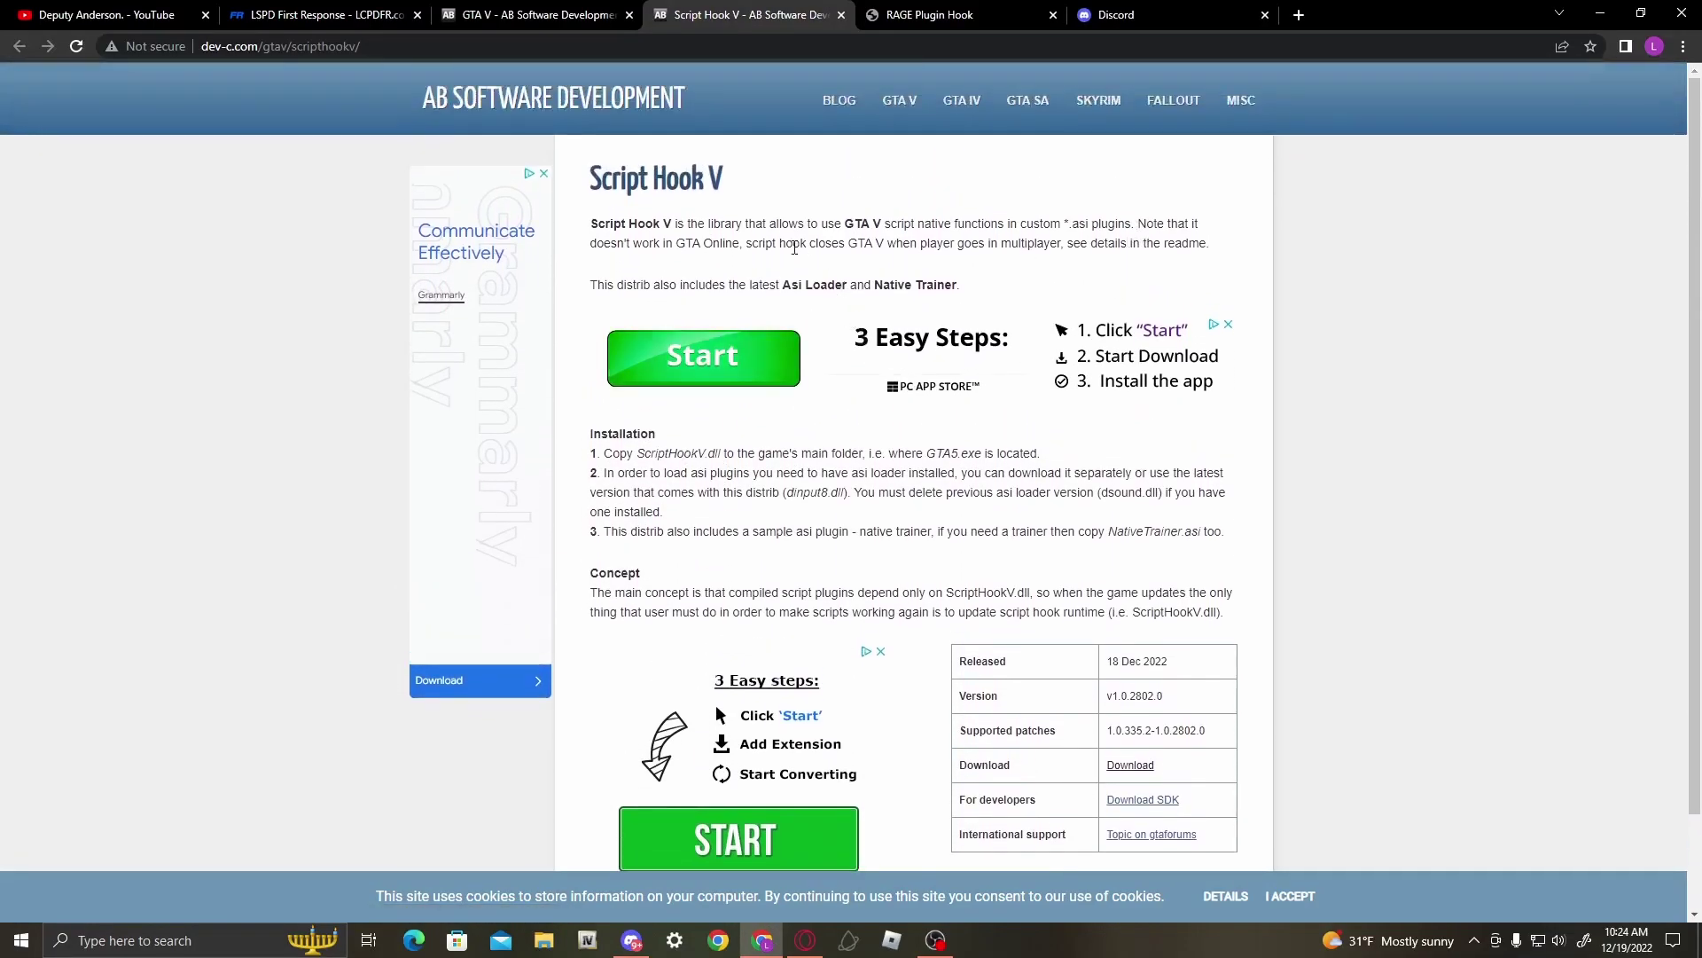
{"action": "left_click", "coordinate": [1049, 17]}
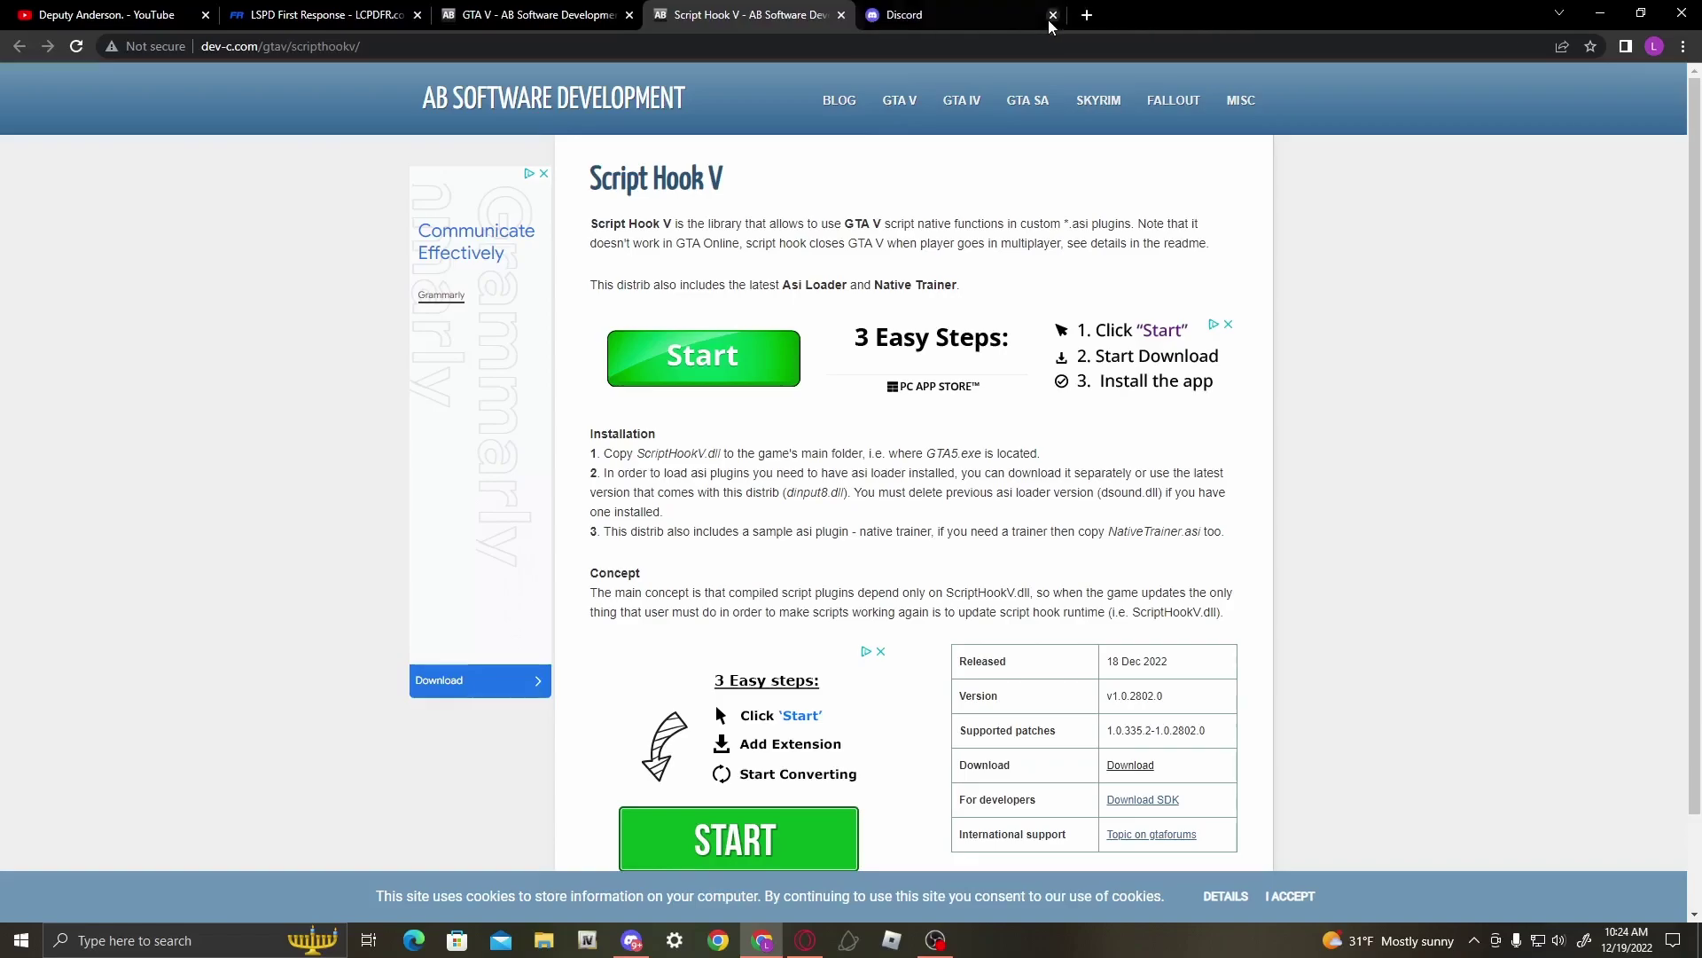
{"action": "left_click", "coordinate": [1050, 18]}
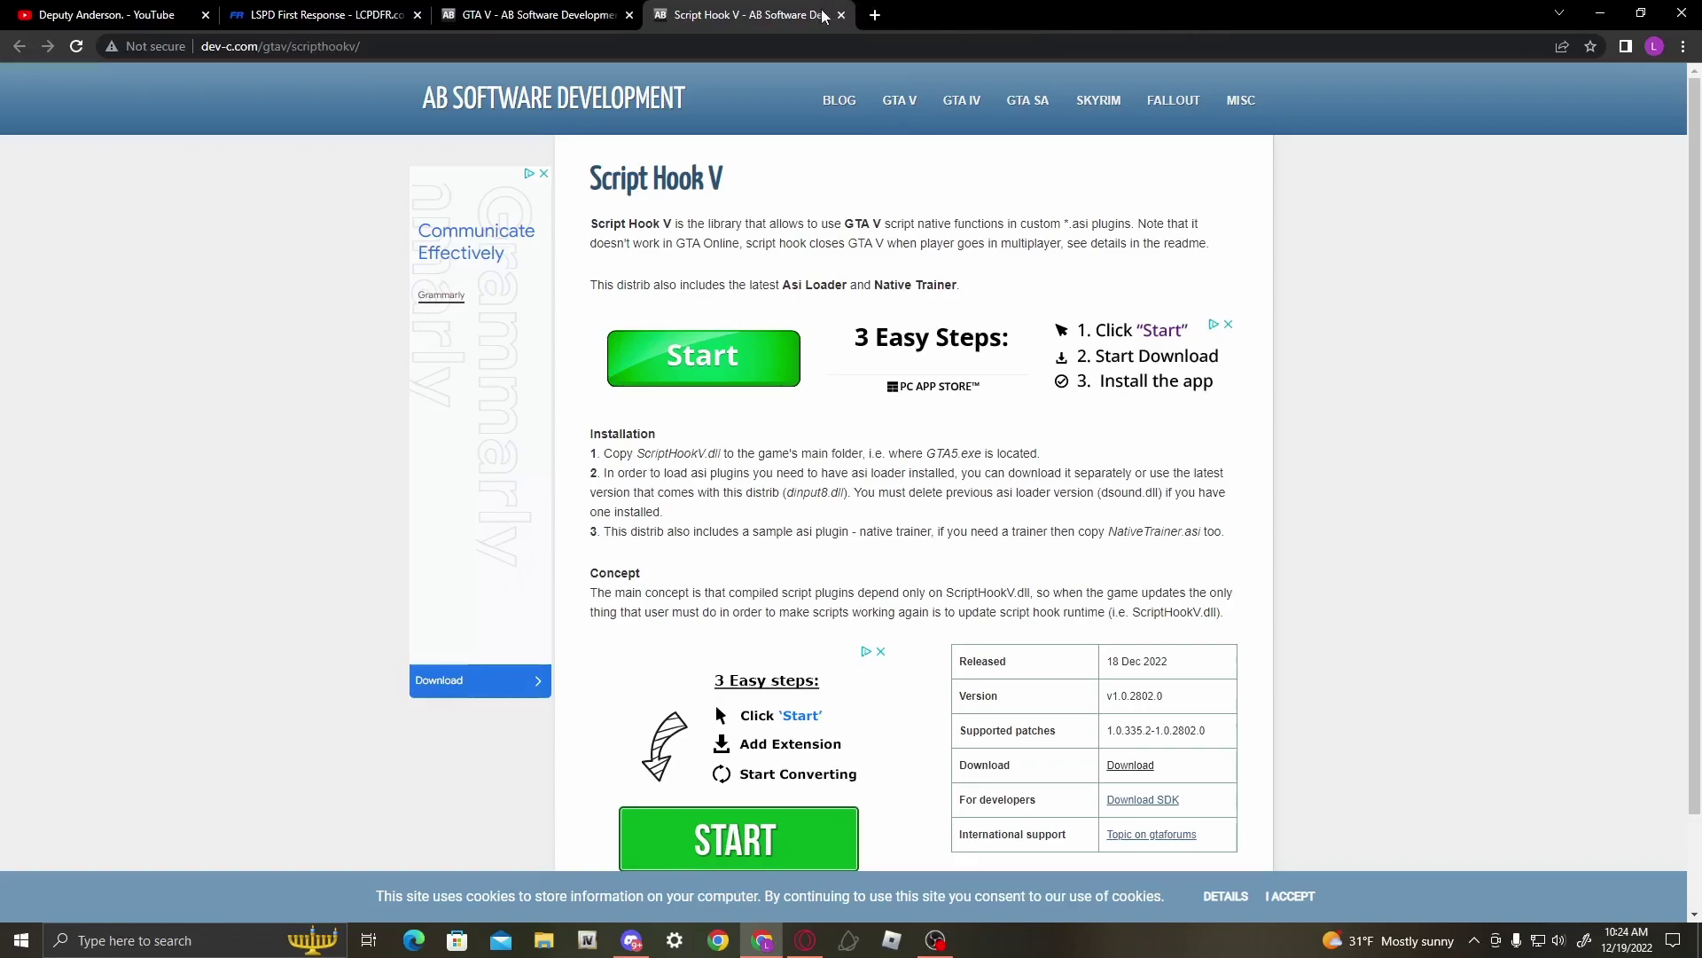